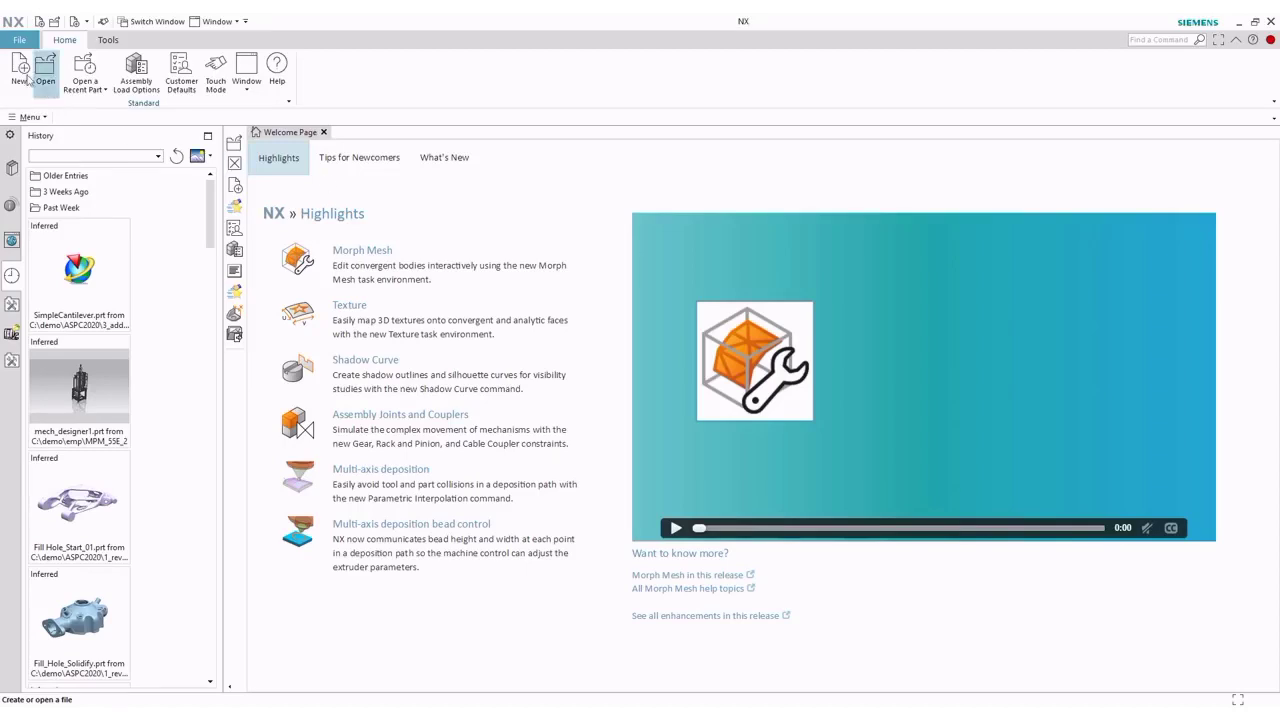
Start a Model-template part called car_body, stored in the exercise_3_rapid_surface folder.
left_click(21, 72)
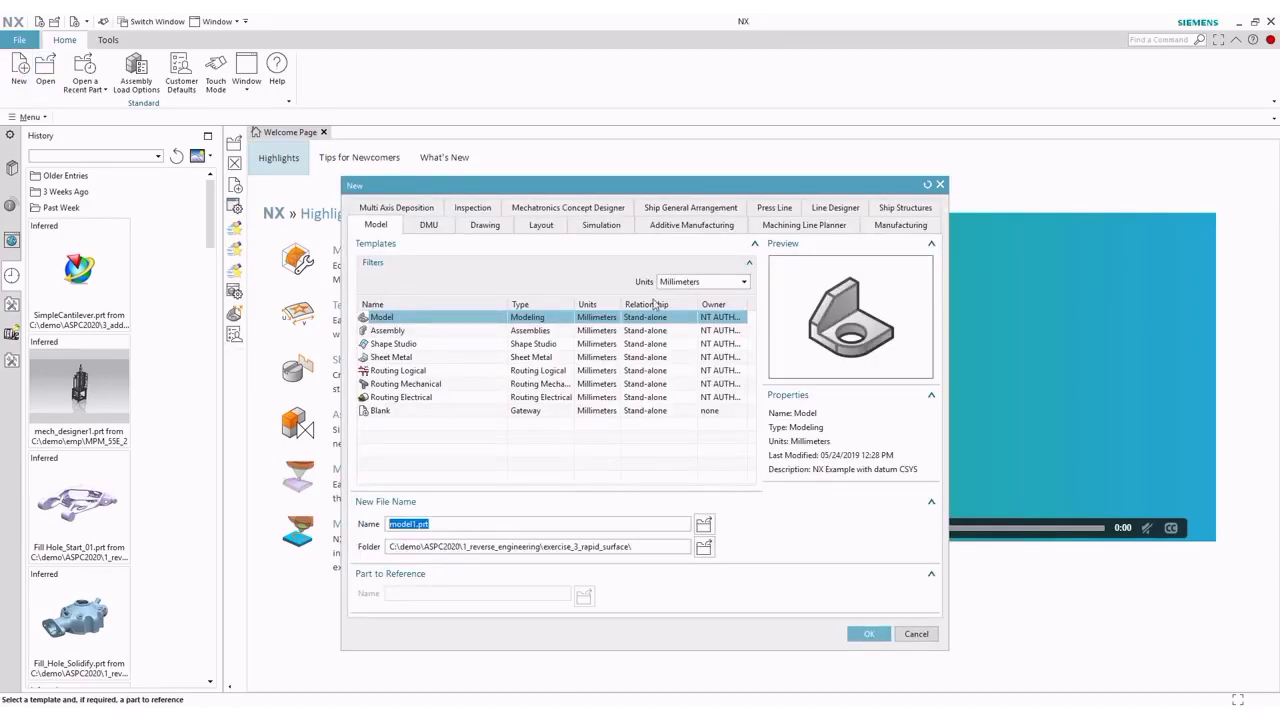
left_click(705, 548)
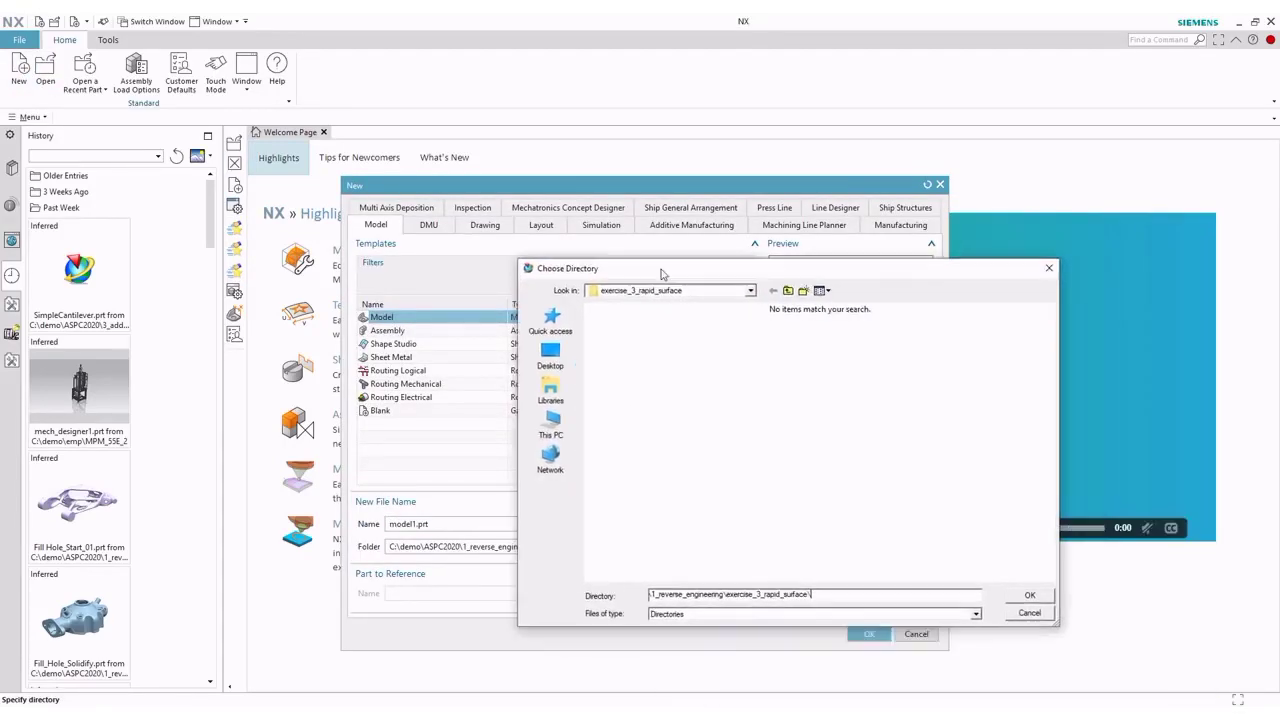
left_click(1015, 591)
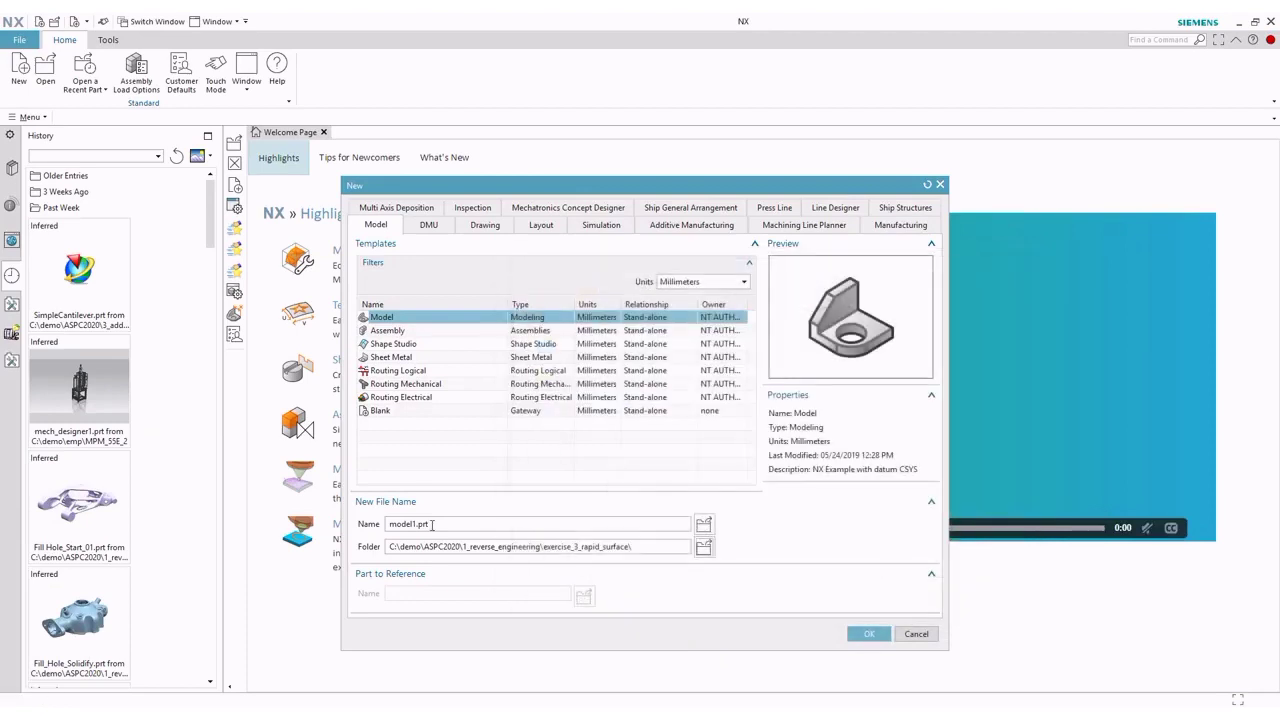
left_click(537, 524)
type("car_body")
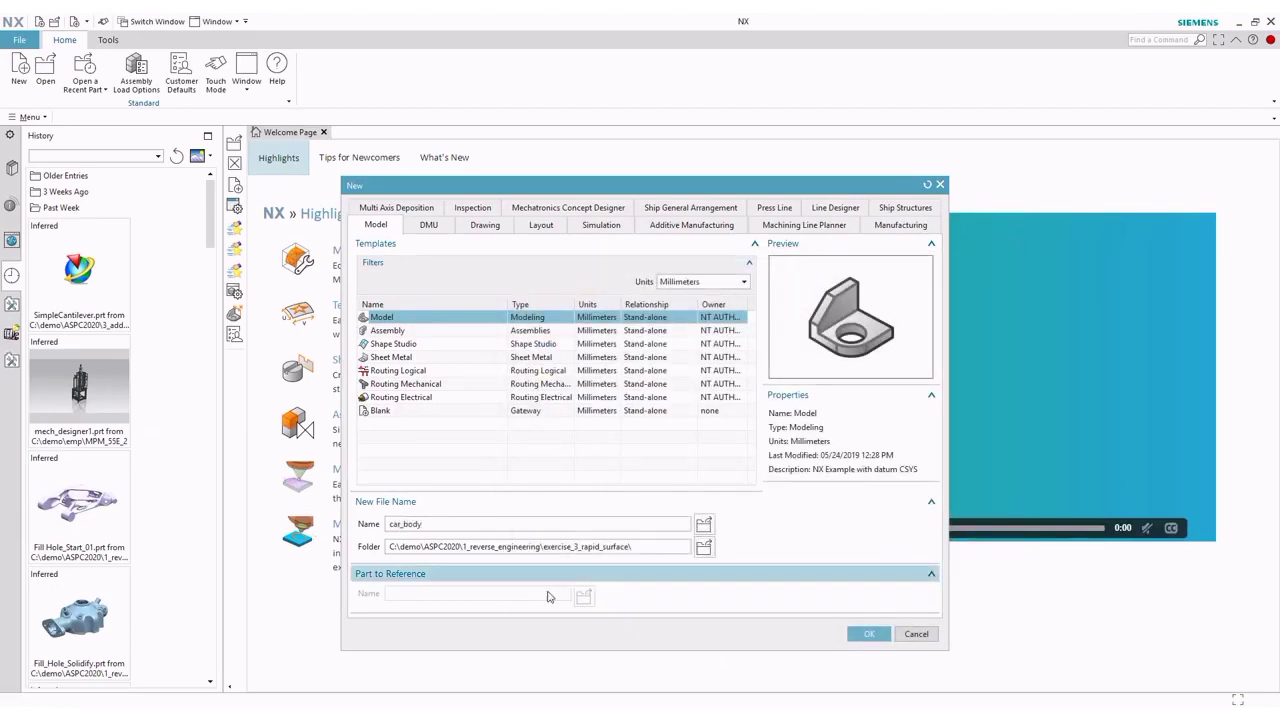
left_click(868, 633)
Import rapid_surfacing_car_body_scan.stl at Medium angular tolerance and fit it in view.
left_click(19, 40)
mouse_move(35, 208)
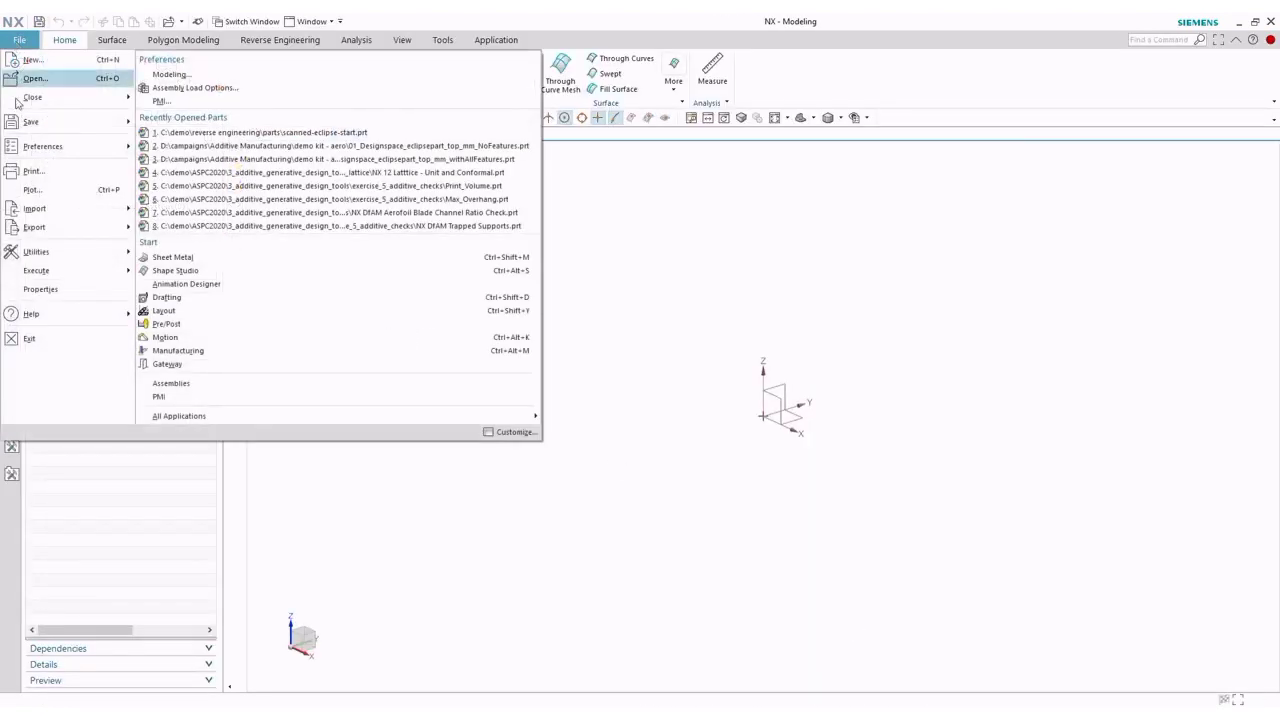
left_click(240, 357)
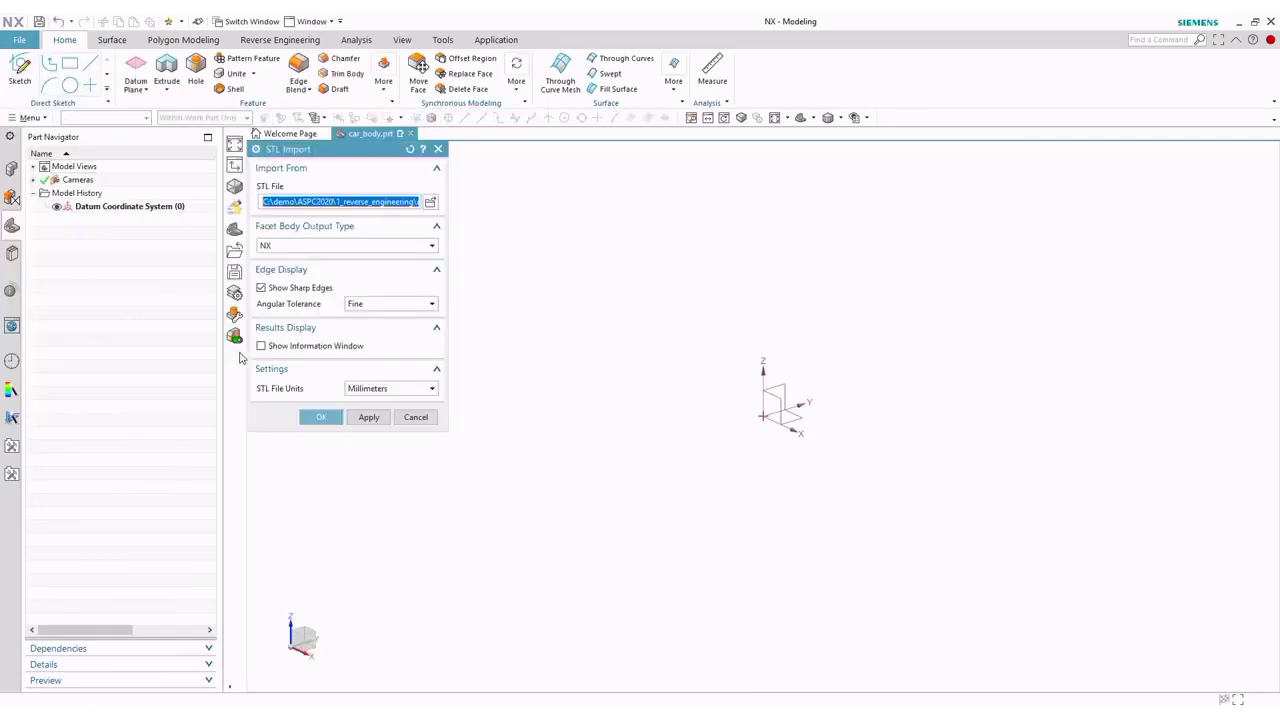
left_click(431, 205)
left_click(395, 180)
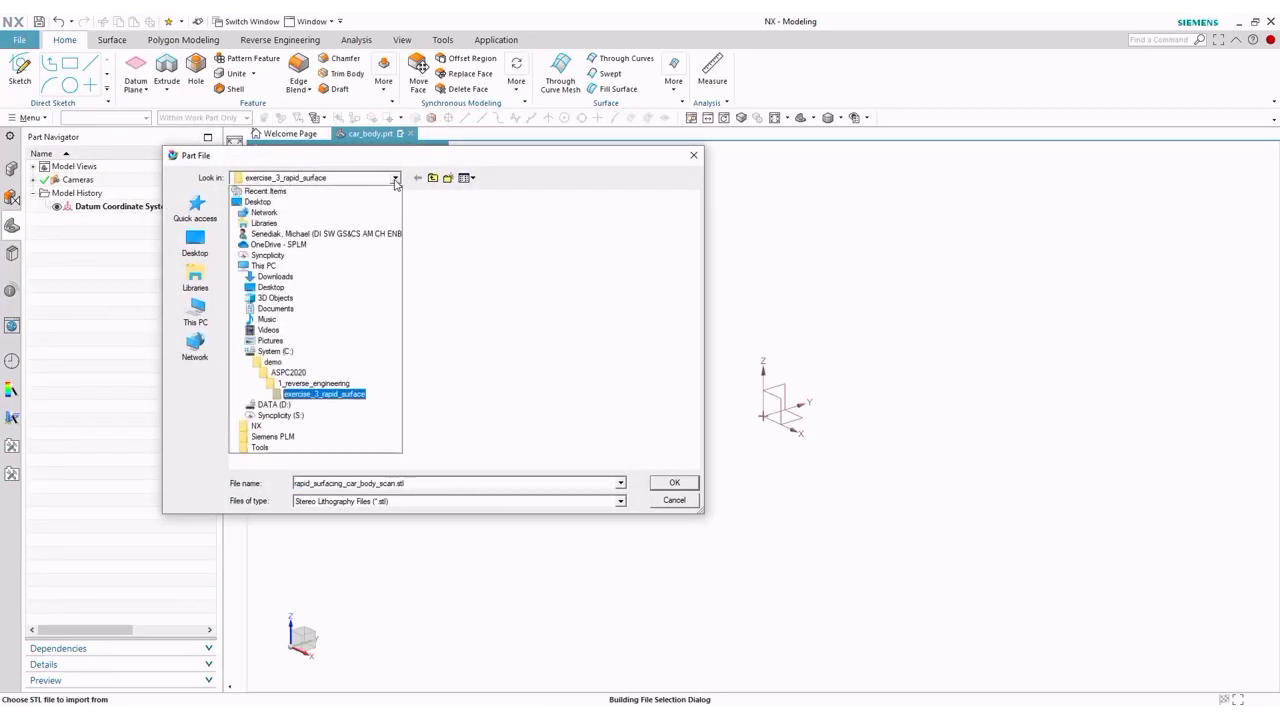
left_click(324, 394)
double_click(265, 235)
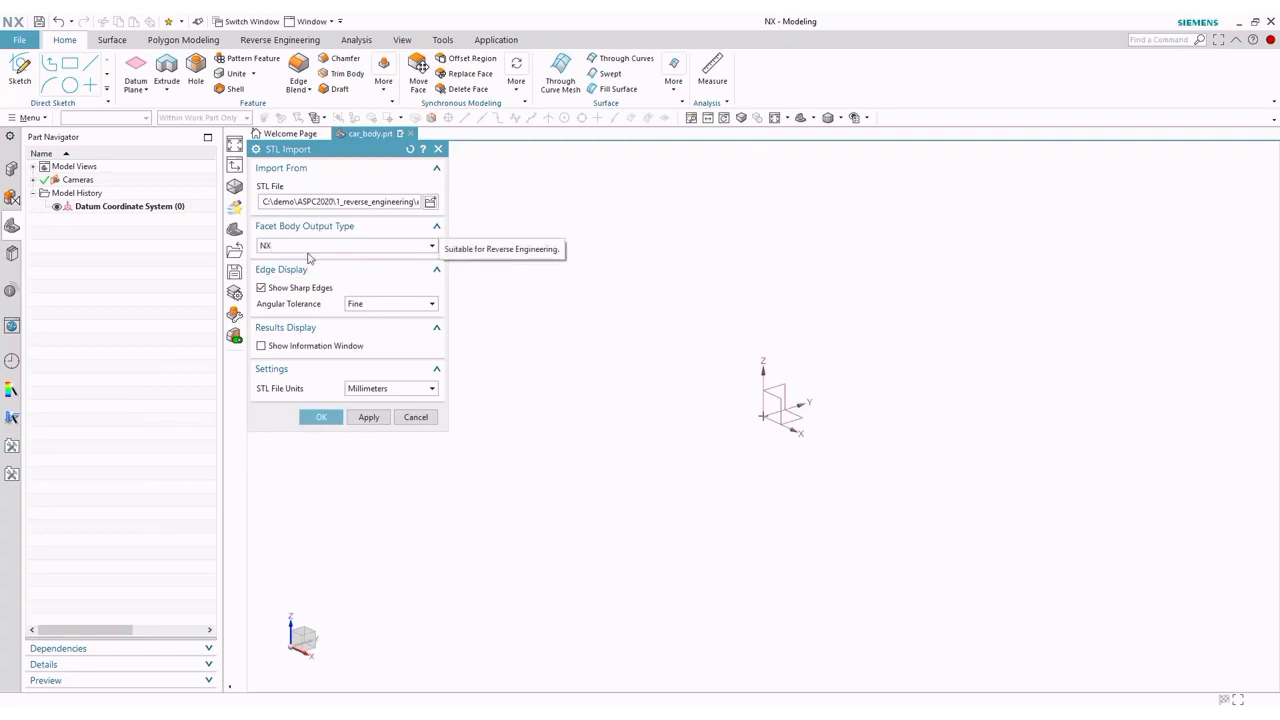
left_click(432, 305)
left_click(355, 329)
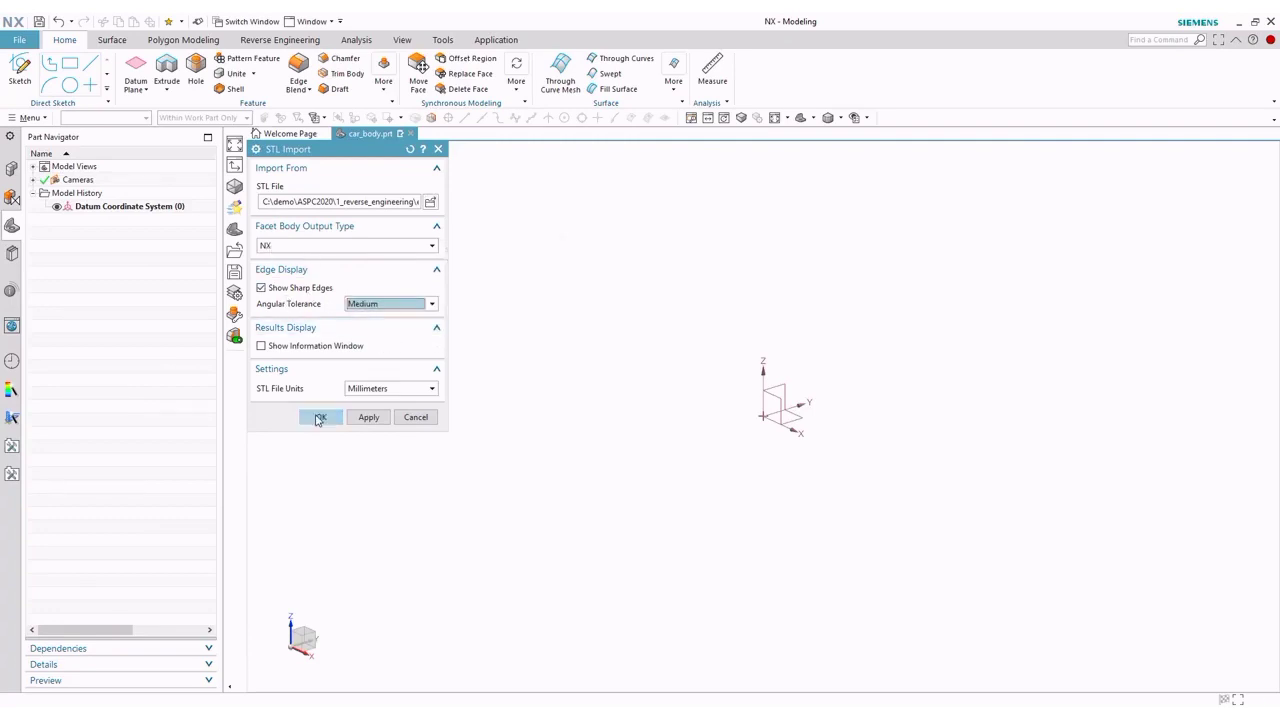
left_click(319, 418)
key("ctrl+f")
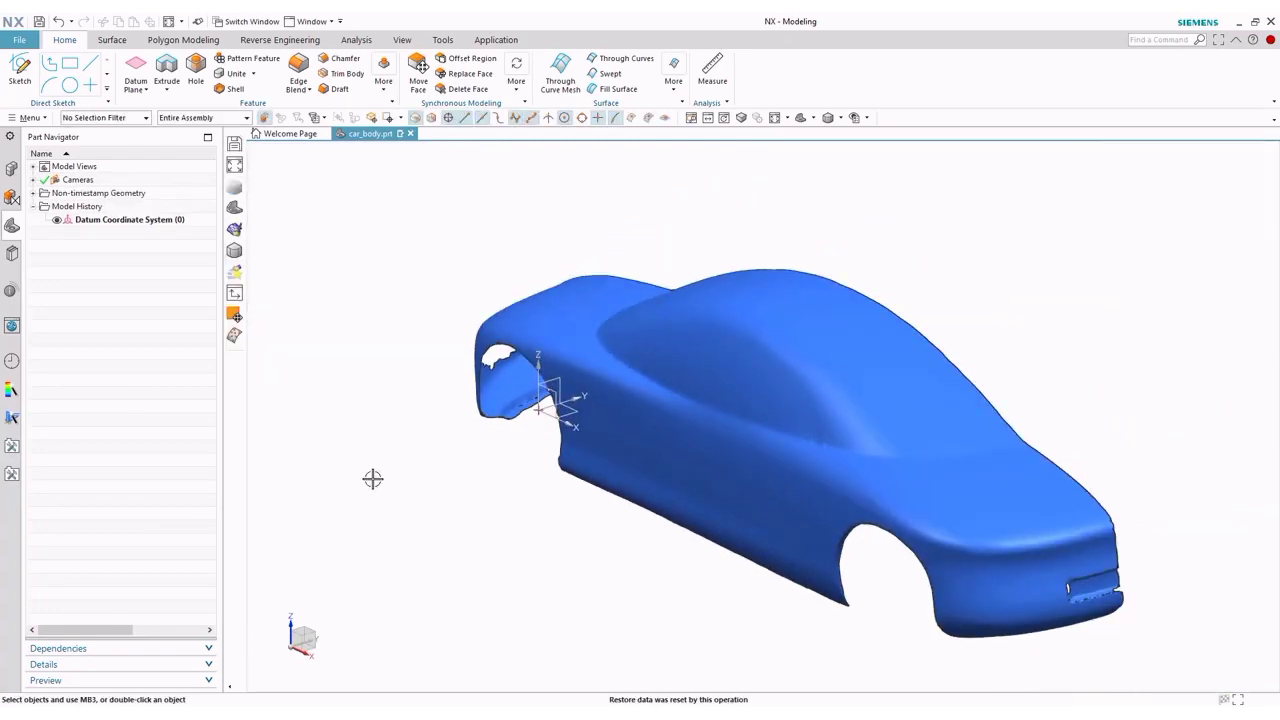
Switch NX to the RE user role.
mouse_move(358, 426)
middle_mouse_down()
mouse_move(423, 394)
mouse_move(466, 409)
mouse_move(326, 380)
middle_mouse_up()
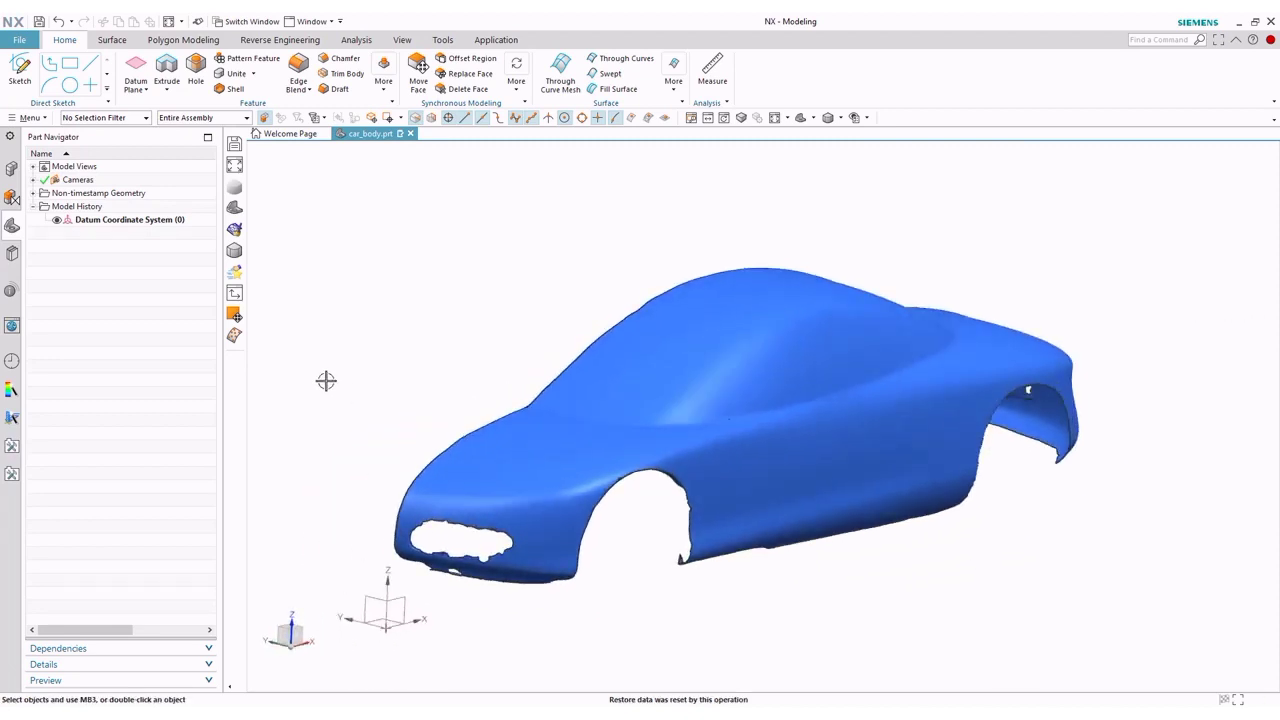
left_click(12, 476)
left_click(84, 350)
key("Return")
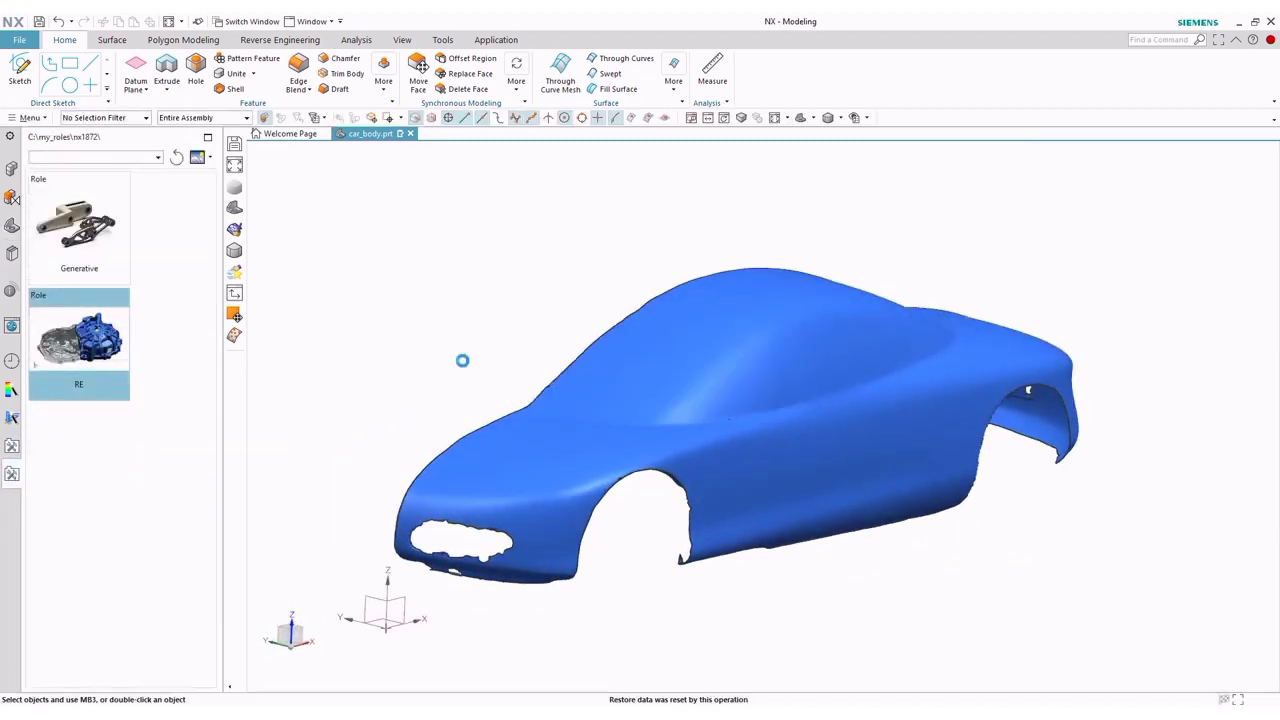
Launch Snip Facet Body from the Polygon Modeling commands and zoom to the body edge.
left_click(269, 44)
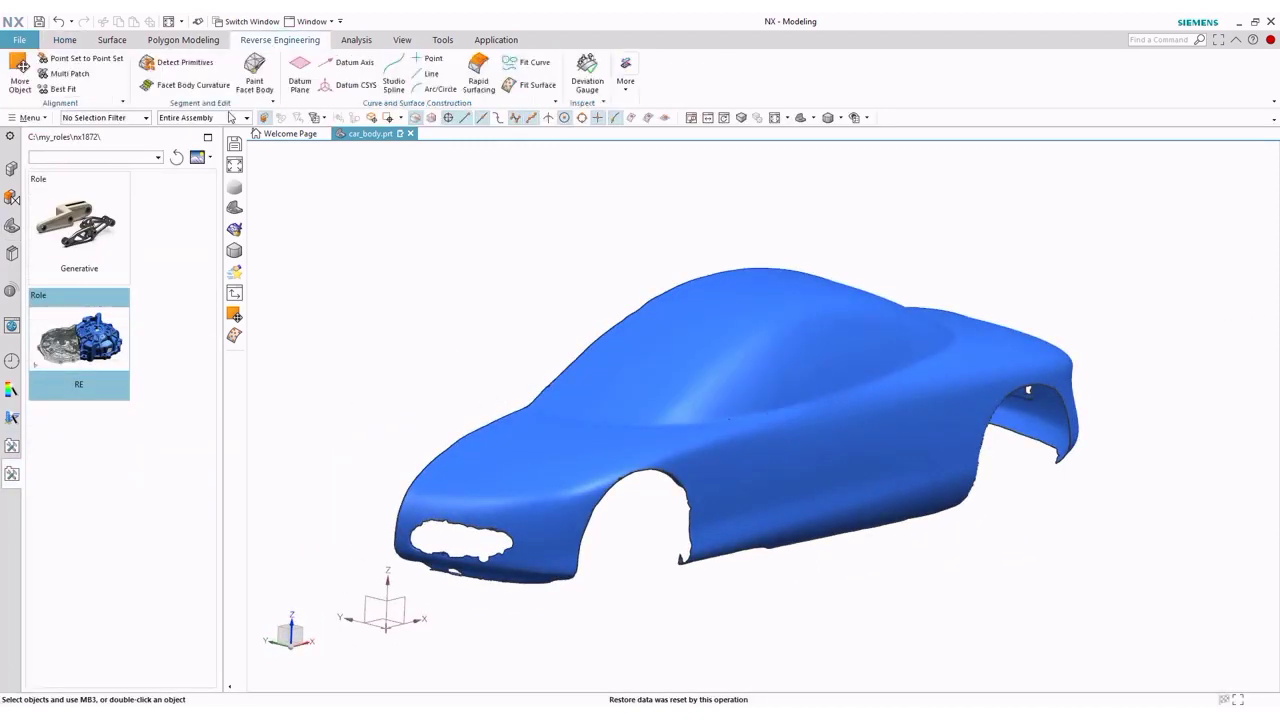
left_click(185, 42)
left_click(147, 62)
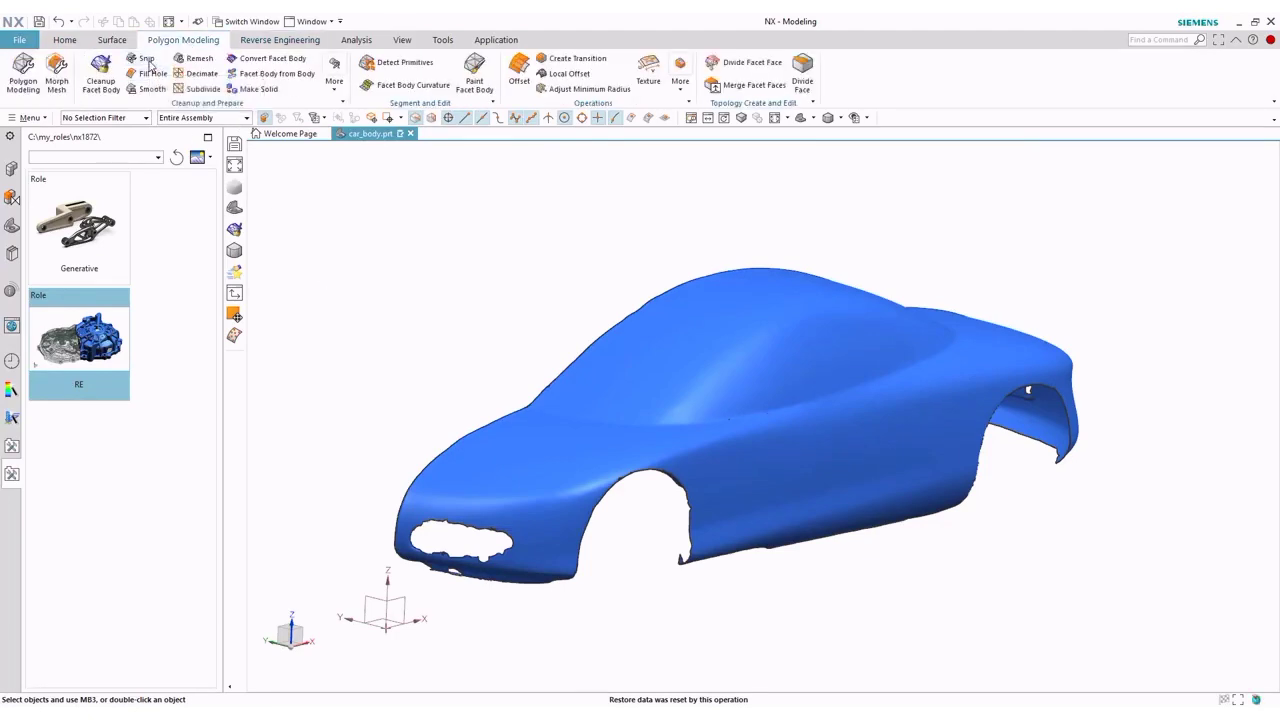
scroll(701, 579, "up", 5)
middle_click_drag(701, 579, 672, 477)
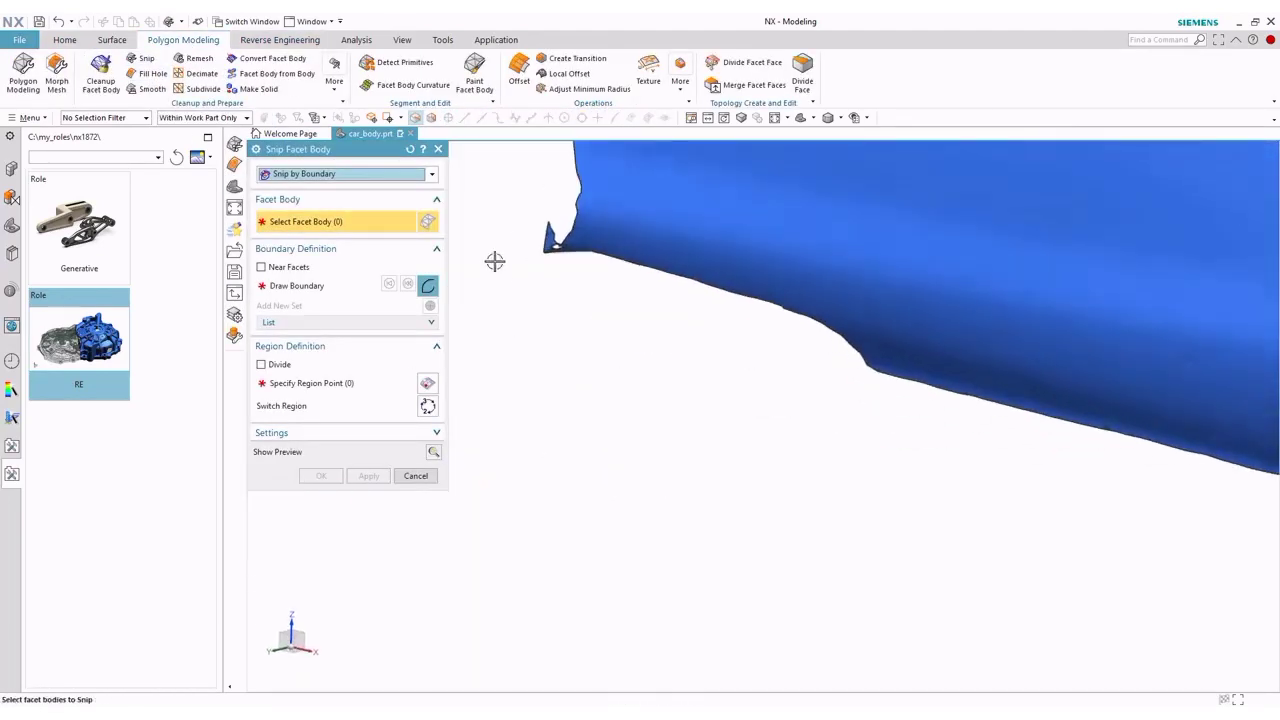
Snip away the ragged scan fragment at the body edge with a five-point boundary.
left_click(601, 246)
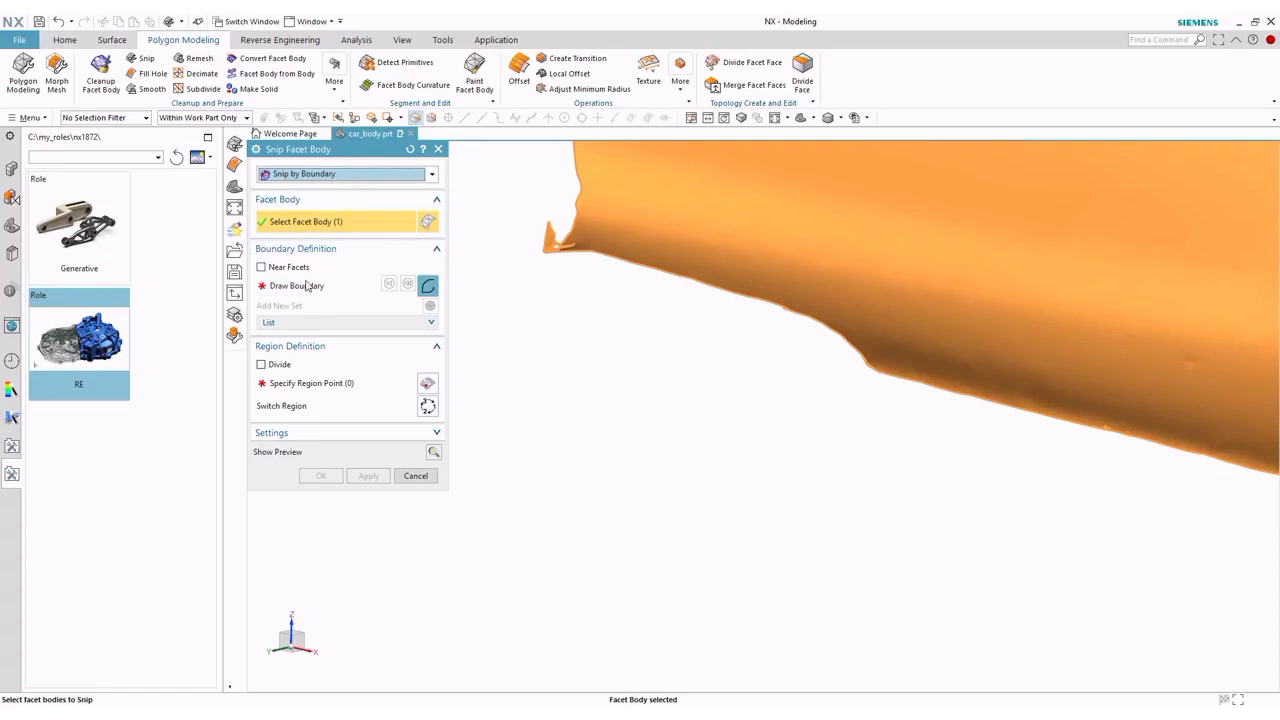
left_click(308, 287)
left_click(535, 210)
left_click(529, 275)
left_click(596, 267)
left_click(588, 233)
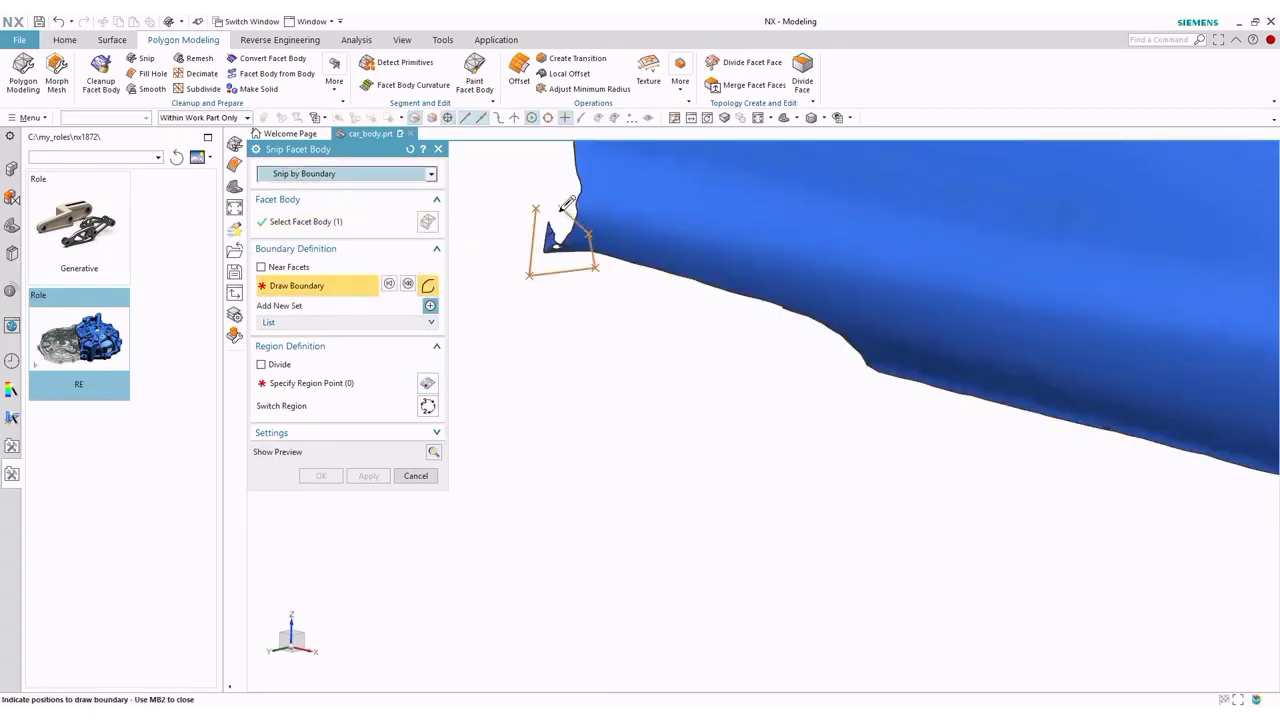
left_click(563, 207)
middle_click(563, 207)
left_click(707, 210)
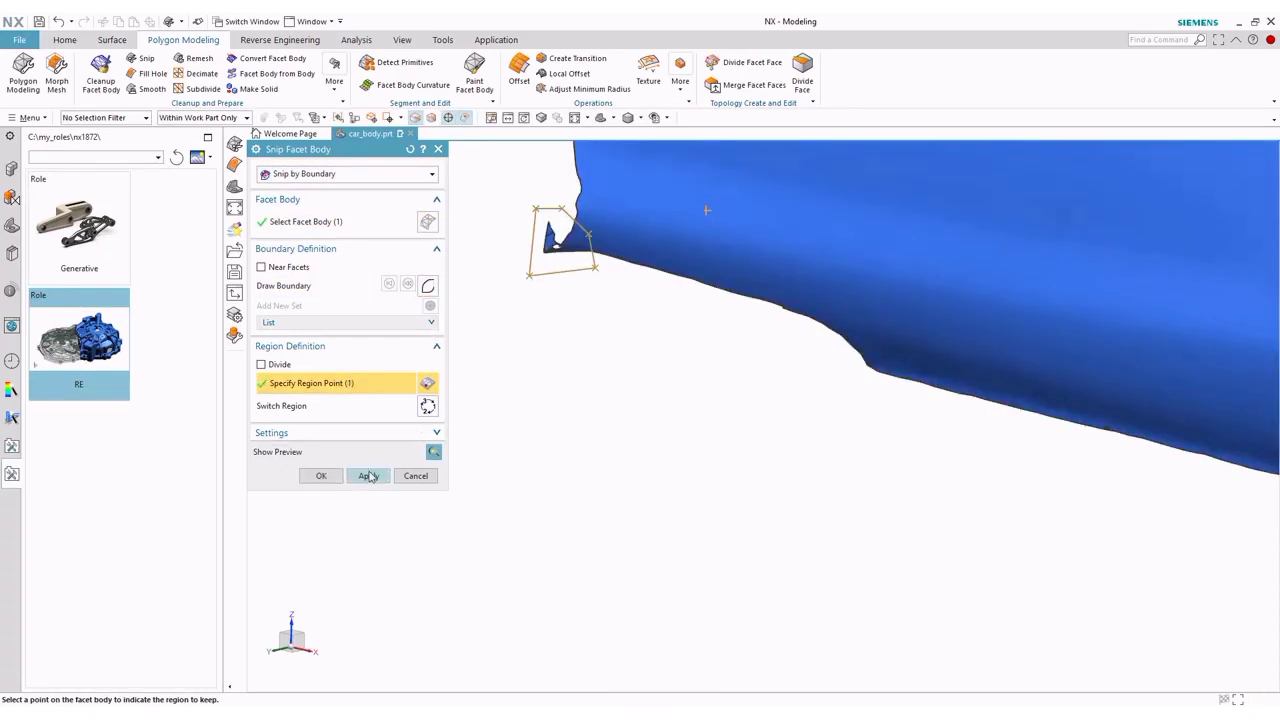
left_click(368, 478)
Snip a boundary around the front opening to leave a clean polygonal hole.
scroll(667, 480, "down", 3)
middle_click_drag(663, 386, 686, 420)
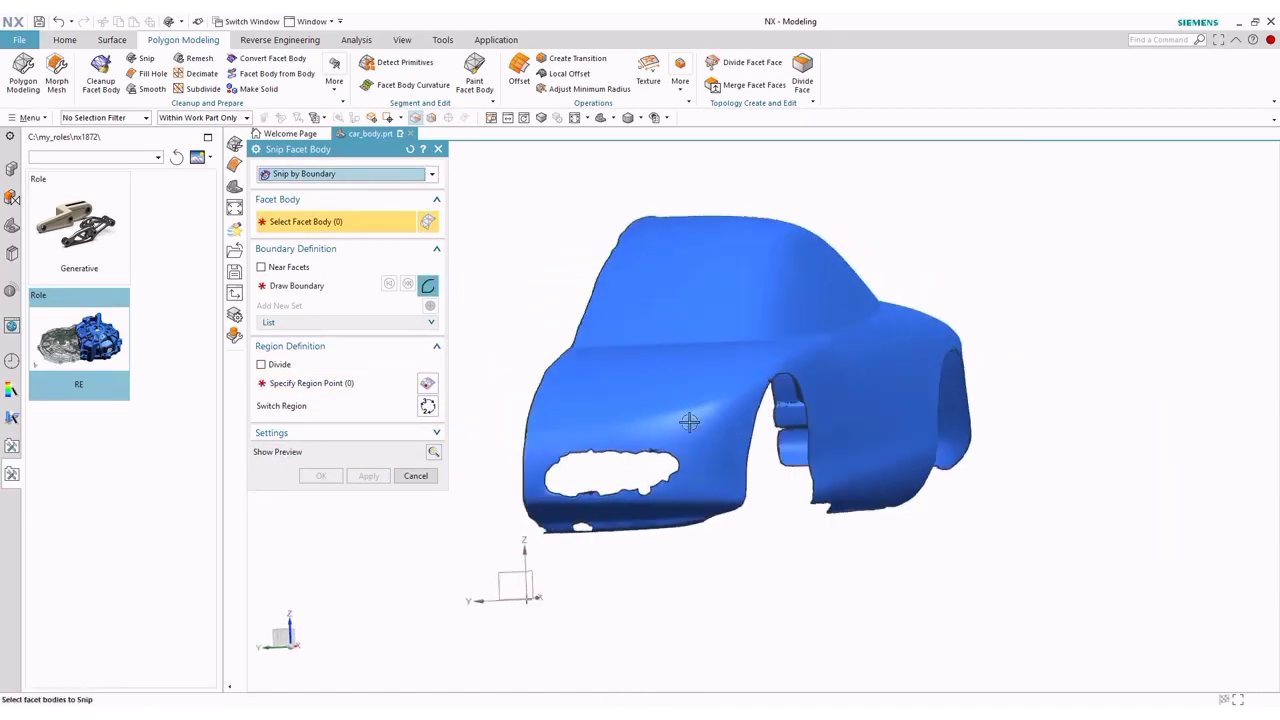
scroll(507, 466, "up", 5)
scroll(507, 466, "up", 2)
left_click(638, 438)
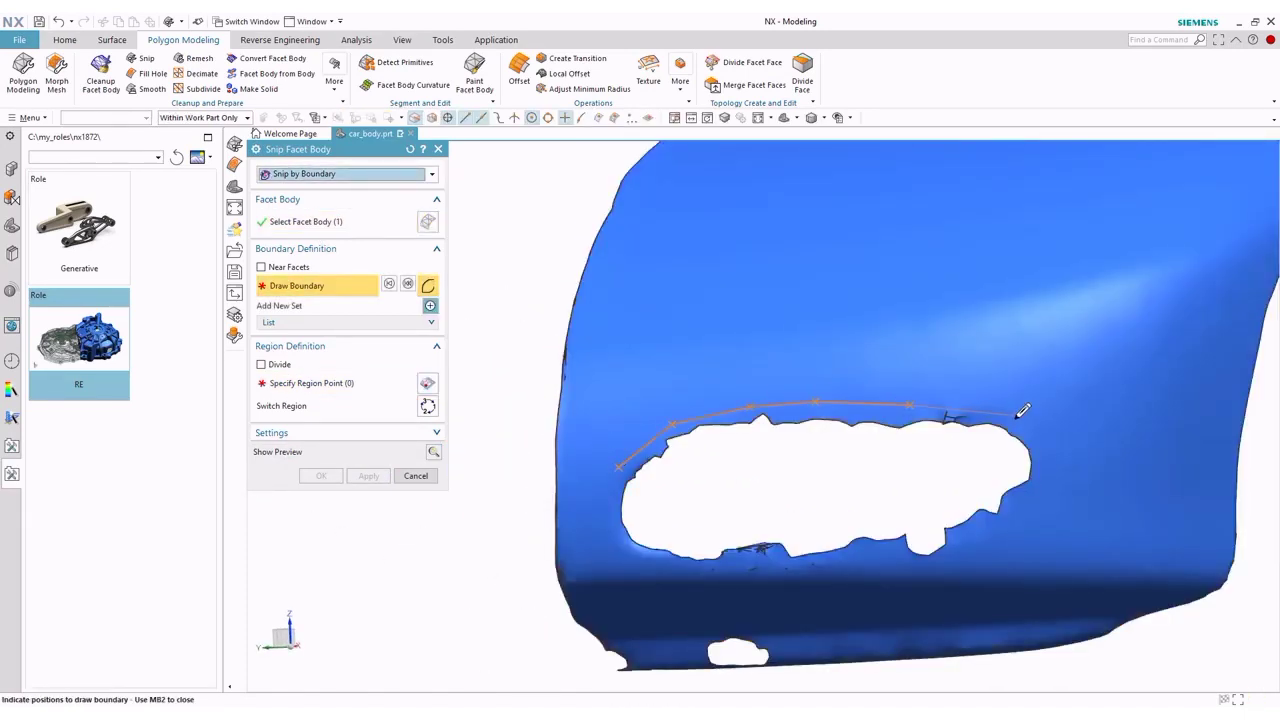
left_click(980, 538)
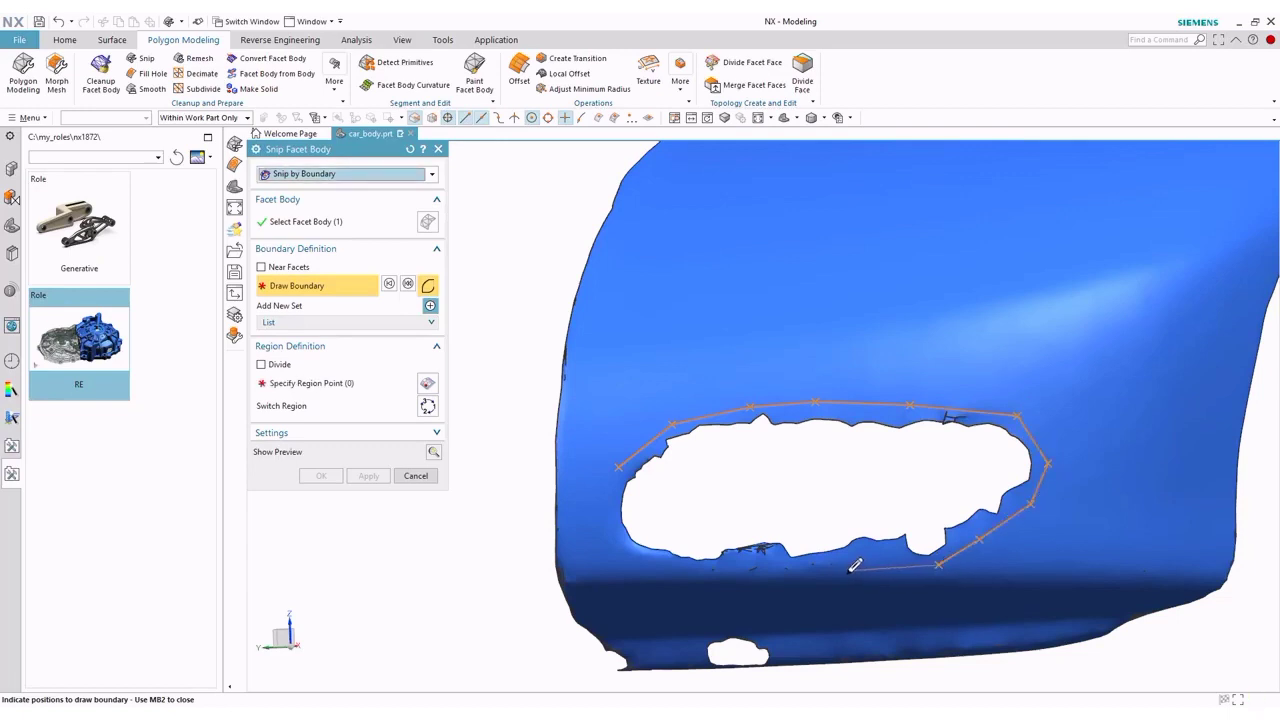
left_click(617, 556)
left_click(608, 495)
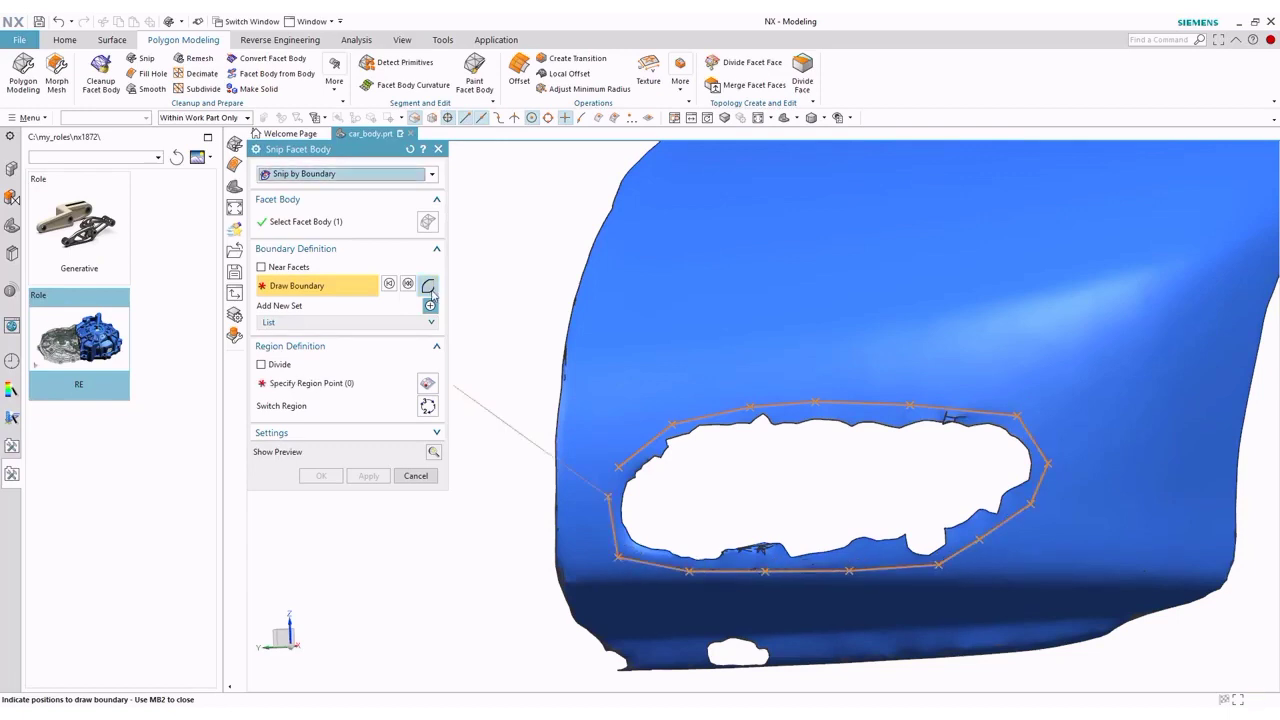
middle_click(608, 495)
left_click(688, 358)
left_click(366, 477)
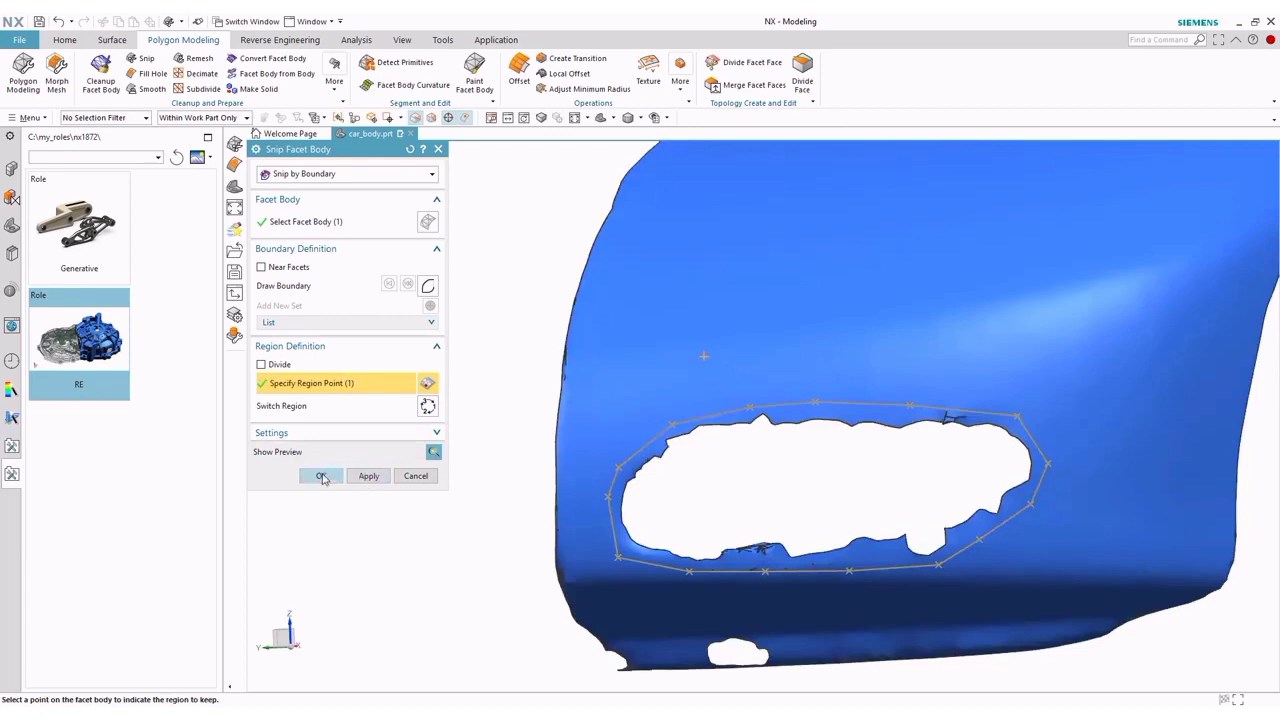
left_click(321, 477)
left_click(11, 225)
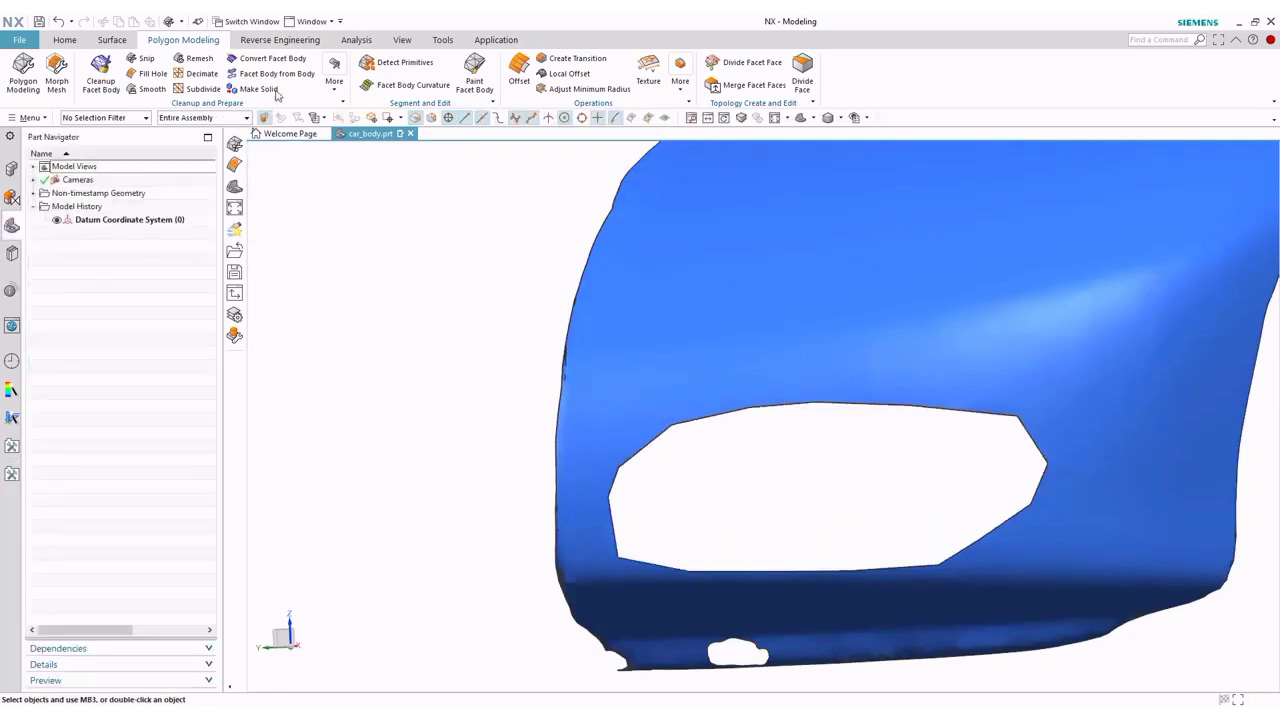
Fill the large opening in the car mesh with a smooth Fill Hole patch.
left_click(152, 73)
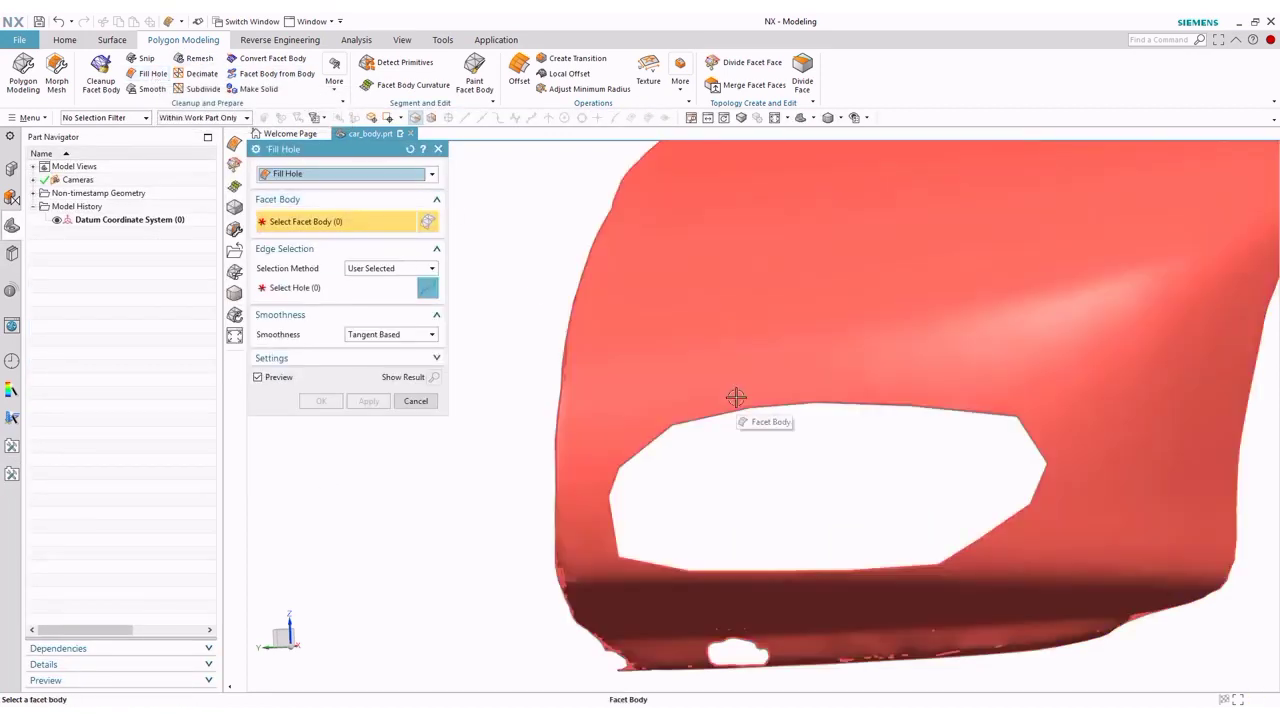
left_click(737, 400)
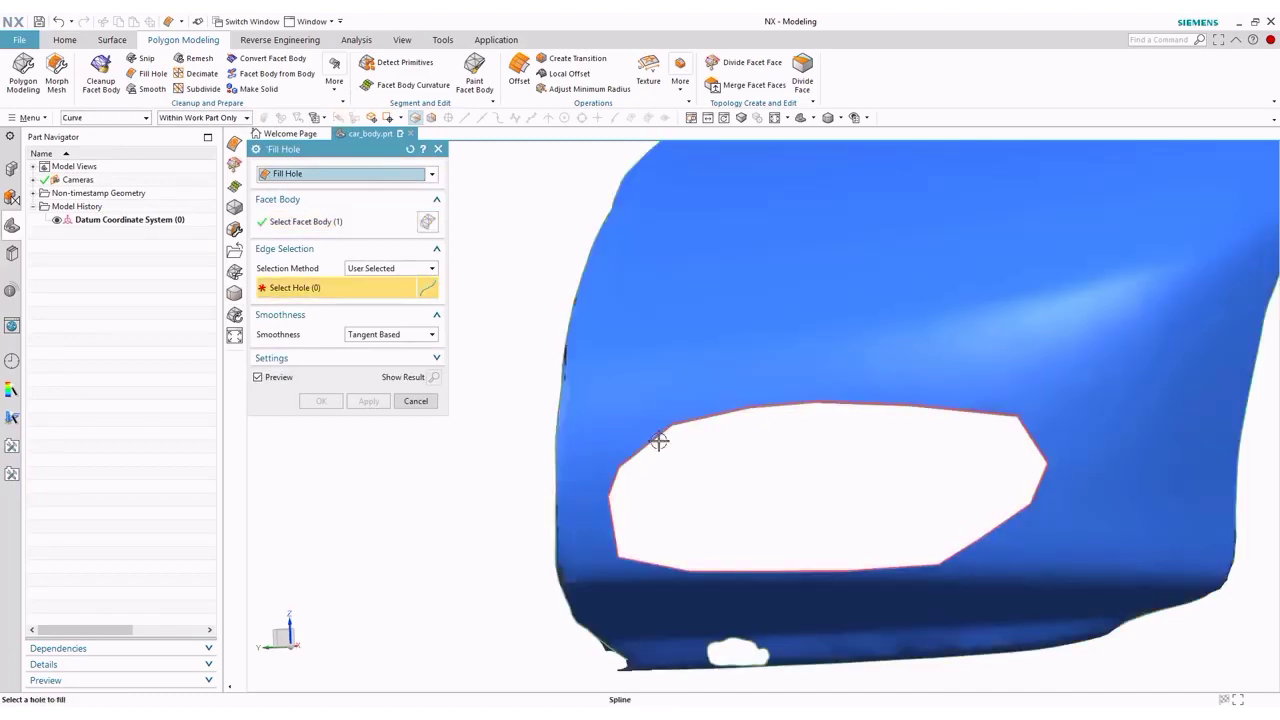
left_click(652, 442)
left_click(434, 335)
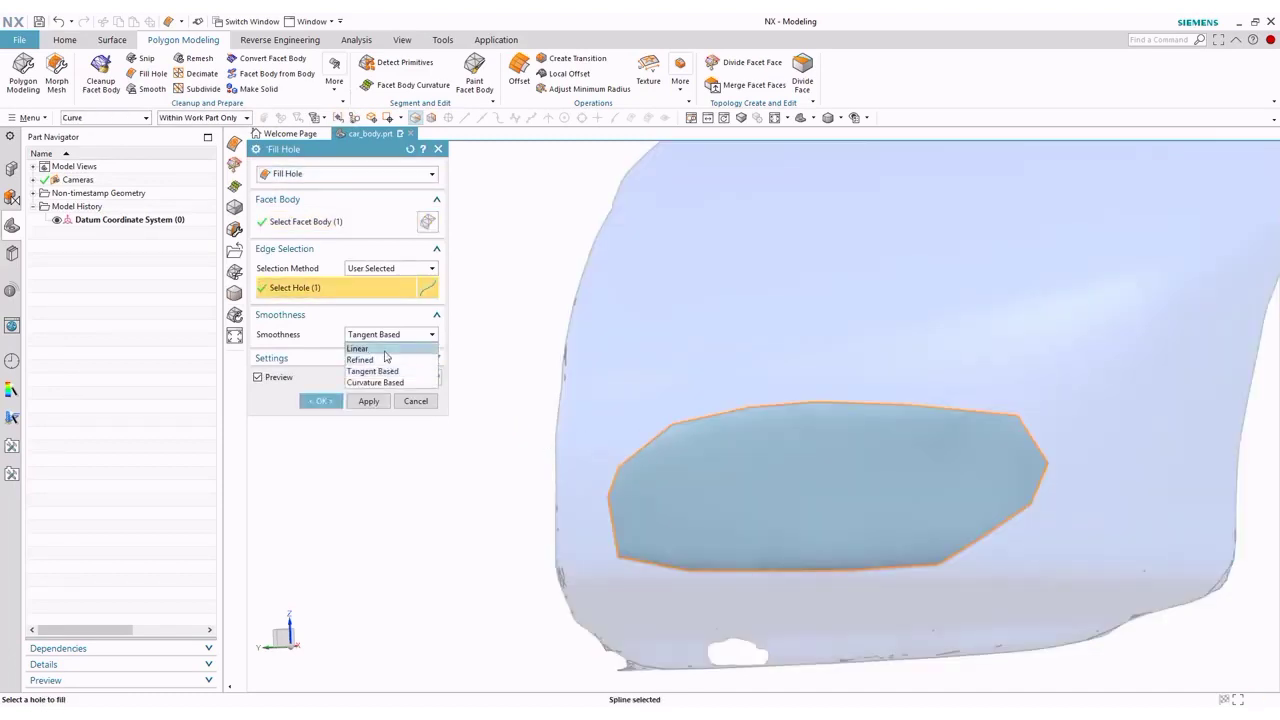
left_click(380, 344)
left_click(434, 335)
left_click(385, 356)
left_click(434, 335)
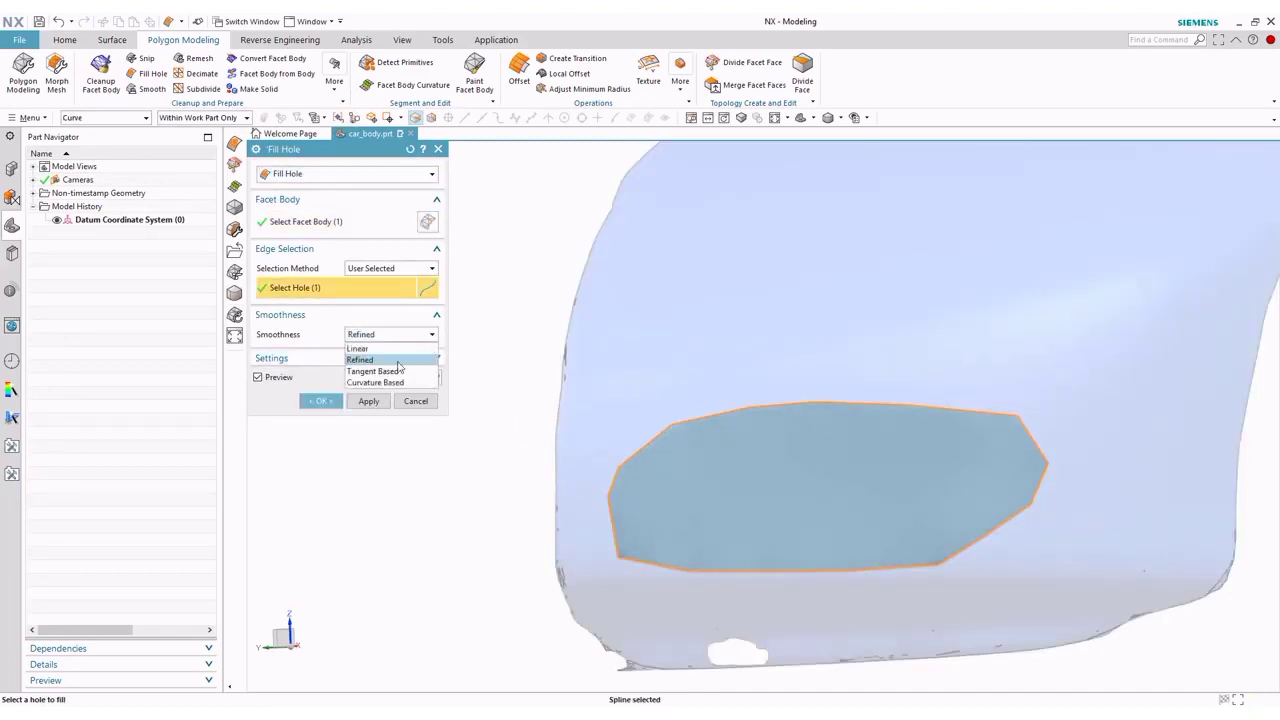
left_click(380, 346)
left_click(434, 335)
left_click(383, 372)
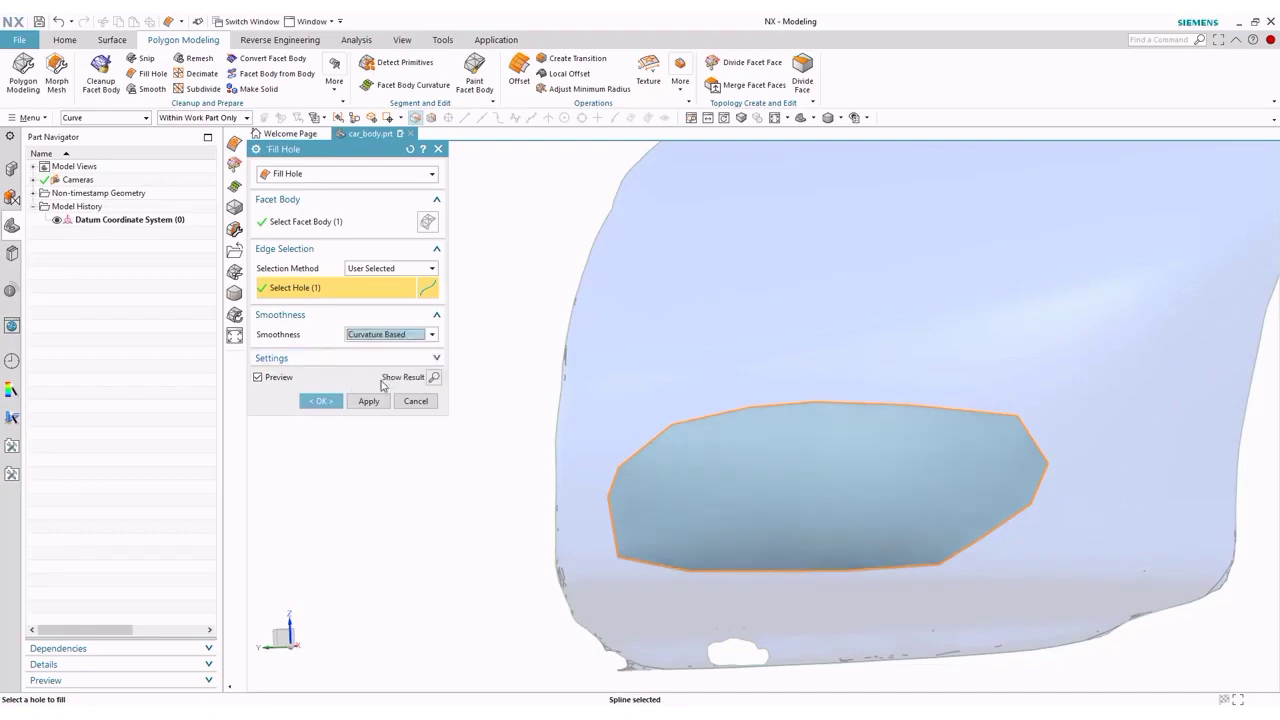
left_click(369, 400)
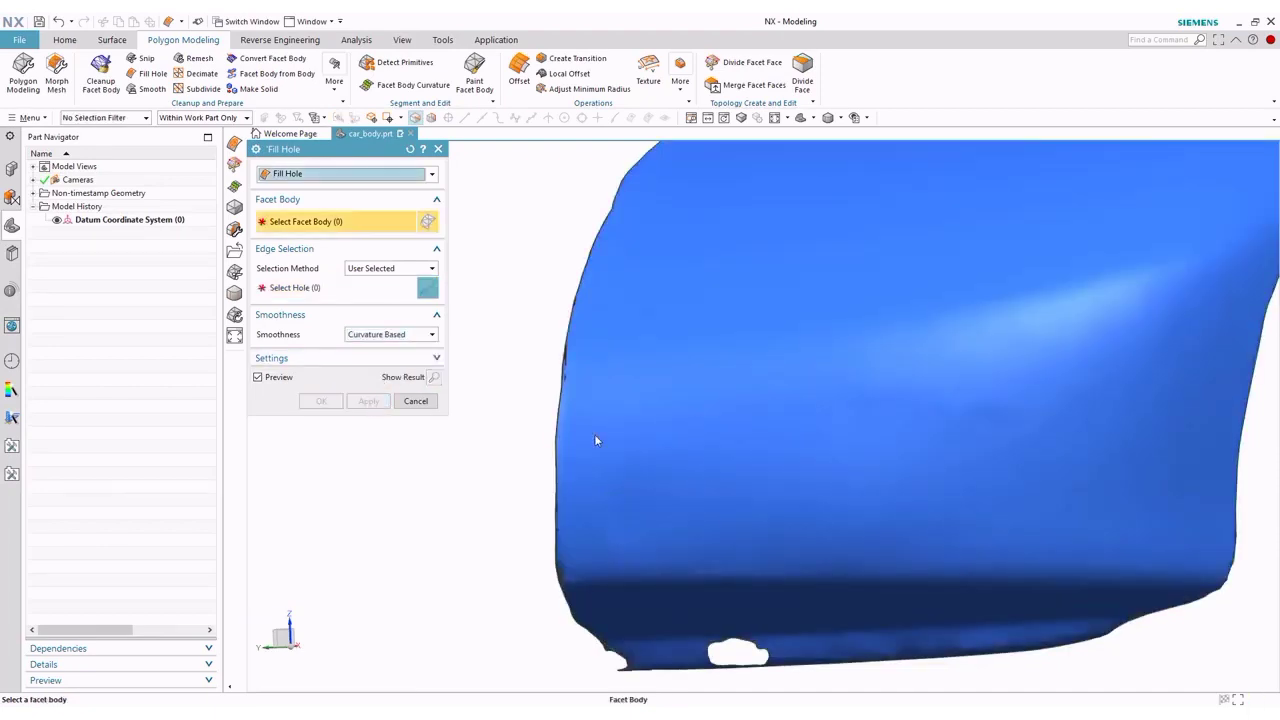
Fill the small hole at the lower edge with a Tangent Based patch.
mouse_move(594, 437)
middle_mouse_down()
mouse_move(642, 429)
mouse_move(583, 420)
middle_mouse_up()
scroll(651, 563, "down", 2)
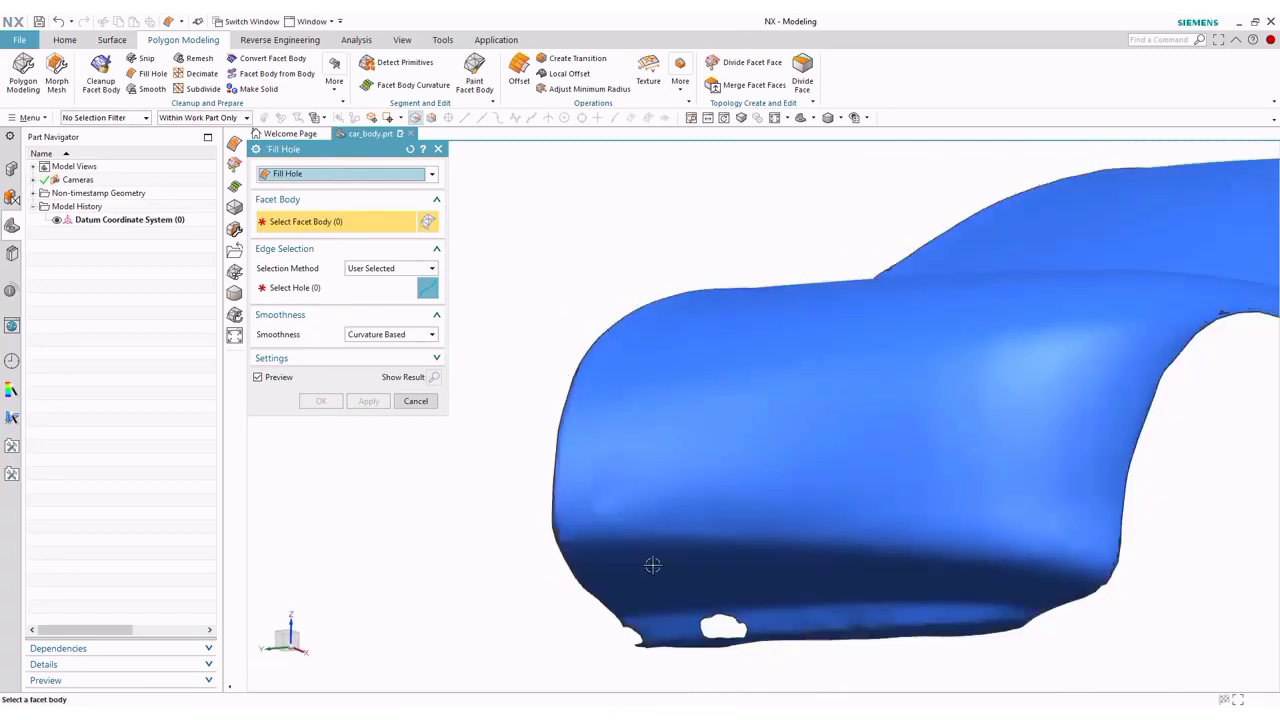
scroll(676, 619, "down", 2)
left_click(568, 540)
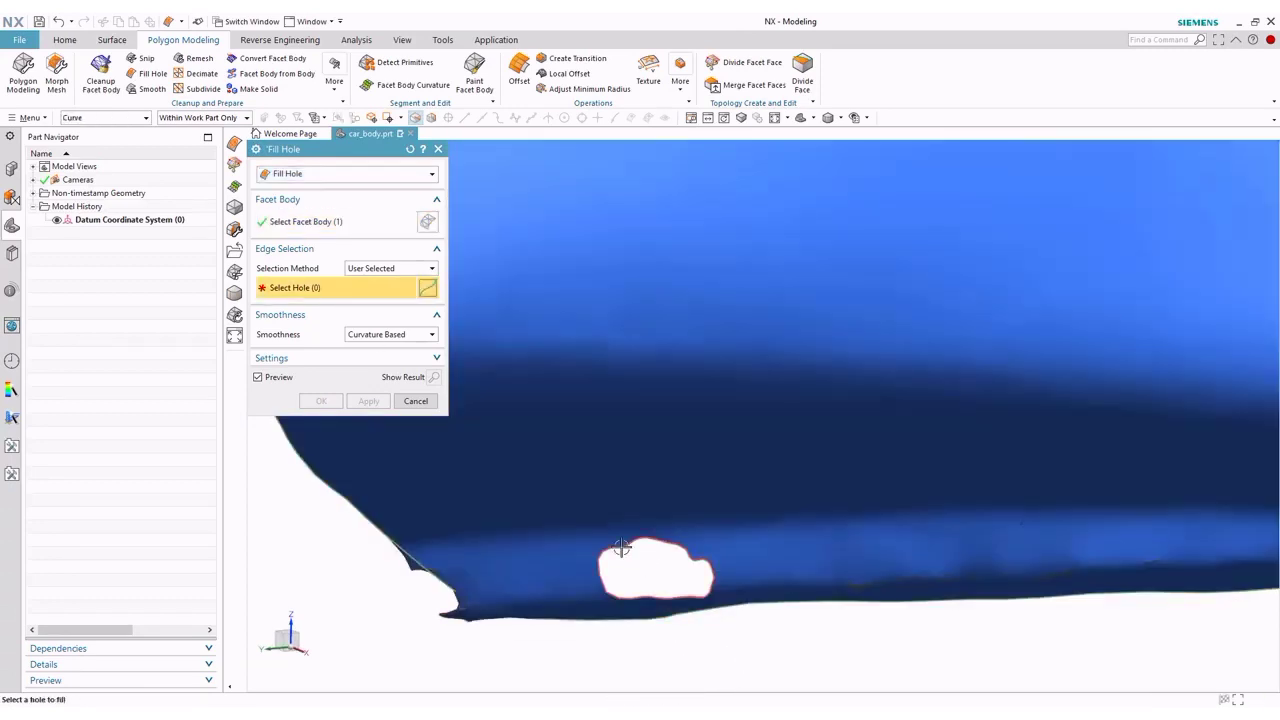
left_click(626, 553)
left_click(410, 334)
left_click(386, 372)
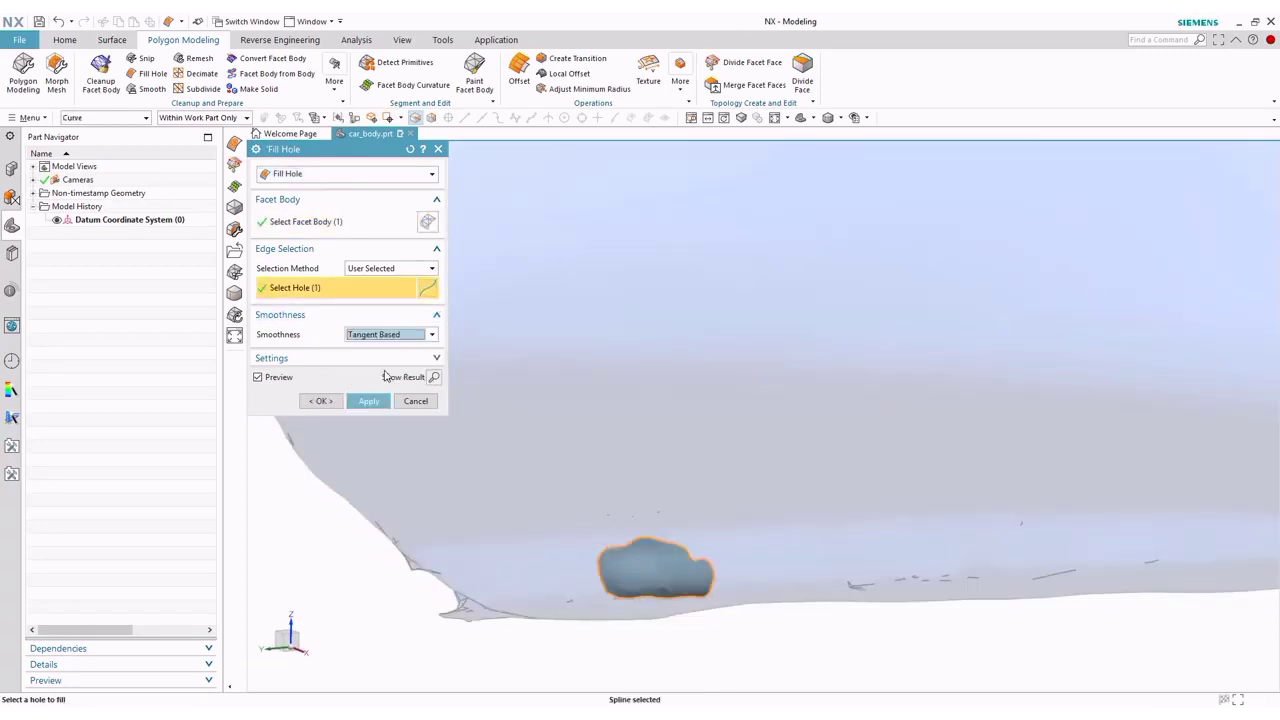
left_click(361, 407)
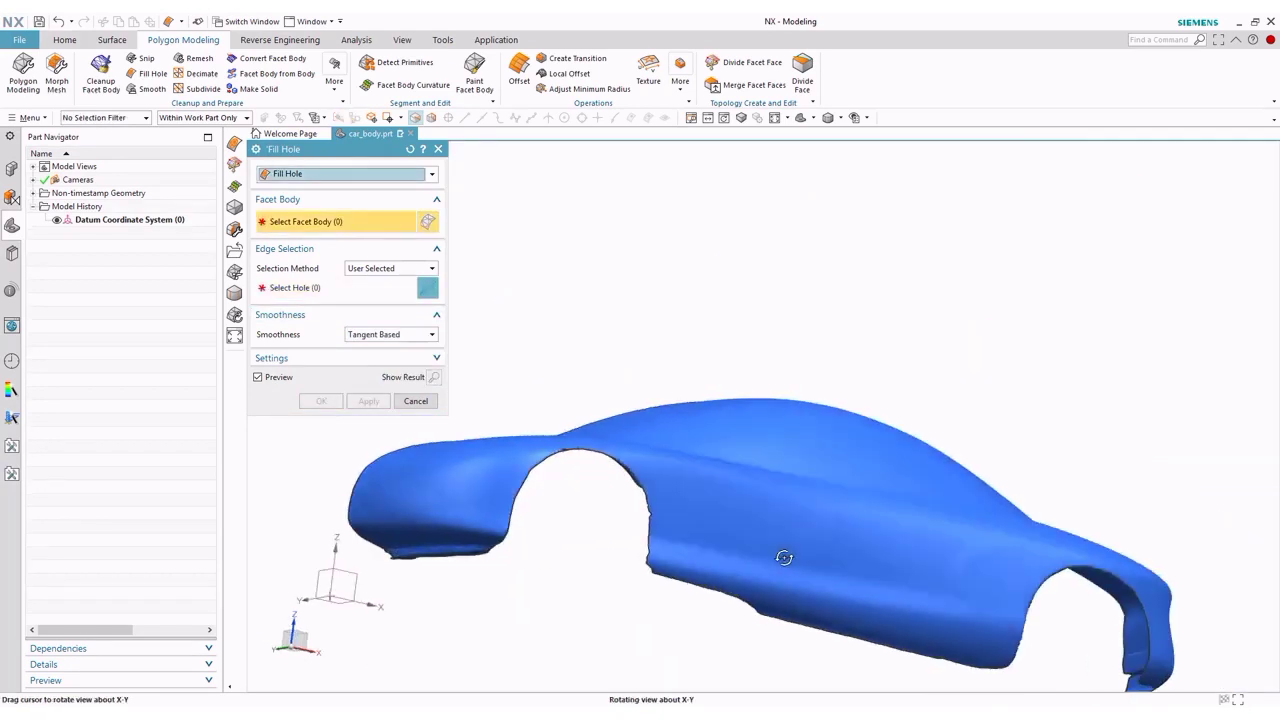
Fill the remaining small hole on the car side and finish filling.
middle_click_drag(783, 557, 647, 525)
scroll(647, 525, "up", 3)
scroll(655, 512, "up", 3)
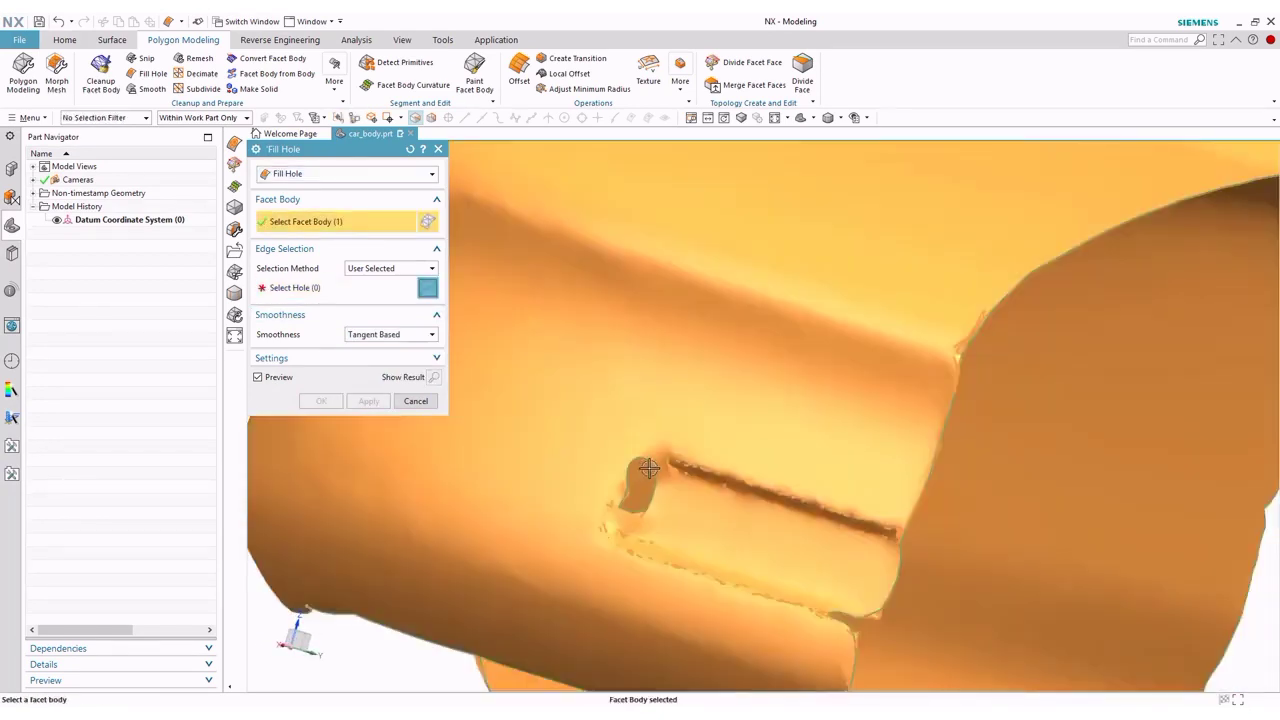
left_click(648, 470)
left_click(646, 470)
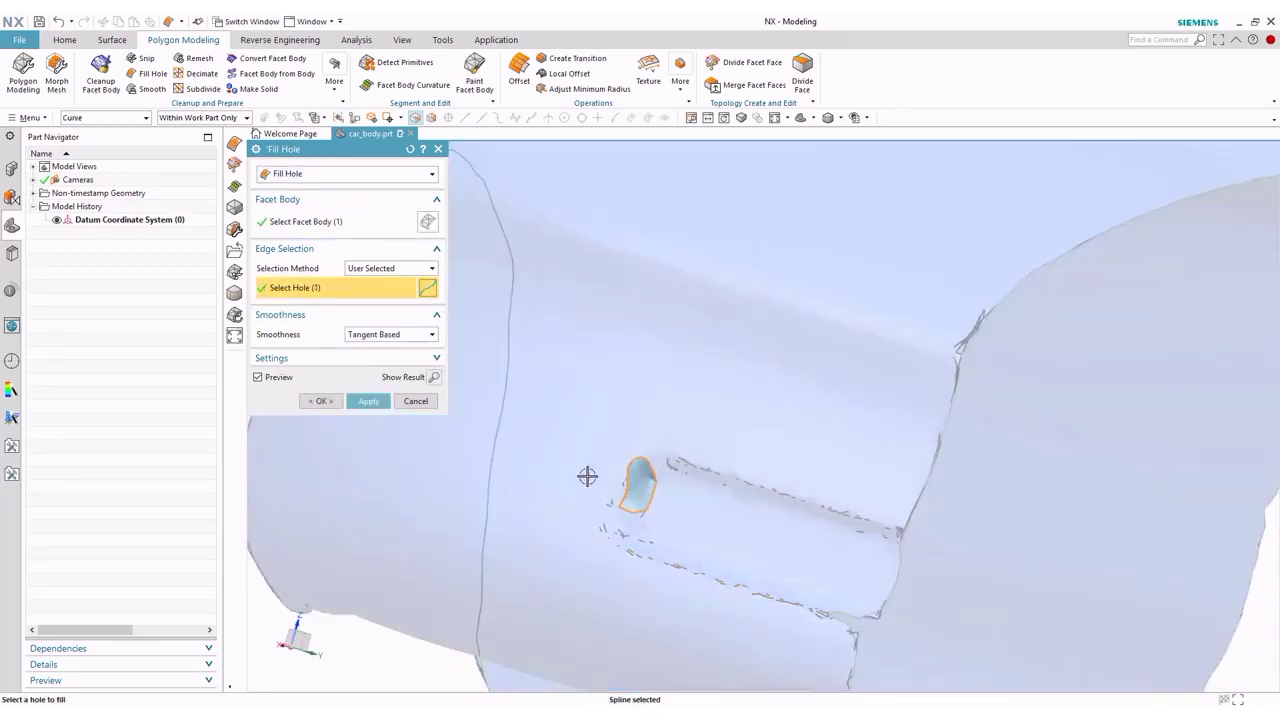
middle_click(587, 476)
scroll(537, 466, "down", 5)
scroll(597, 449, "down", 3)
mouse_move(597, 449)
middle_mouse_down()
mouse_move(717, 496)
mouse_move(733, 603)
middle_mouse_up()
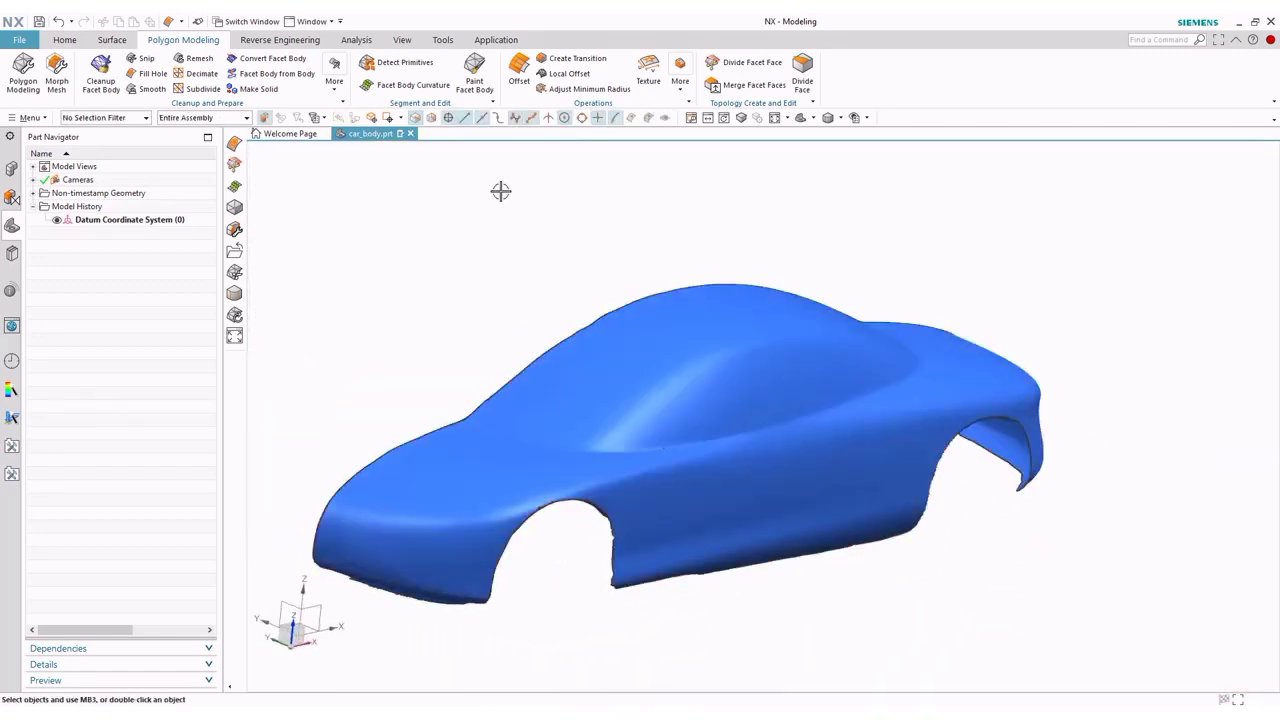
Apply a facet curvature colour map with concave 80, convex 100 and smoothing factor 8.
left_click(400, 85)
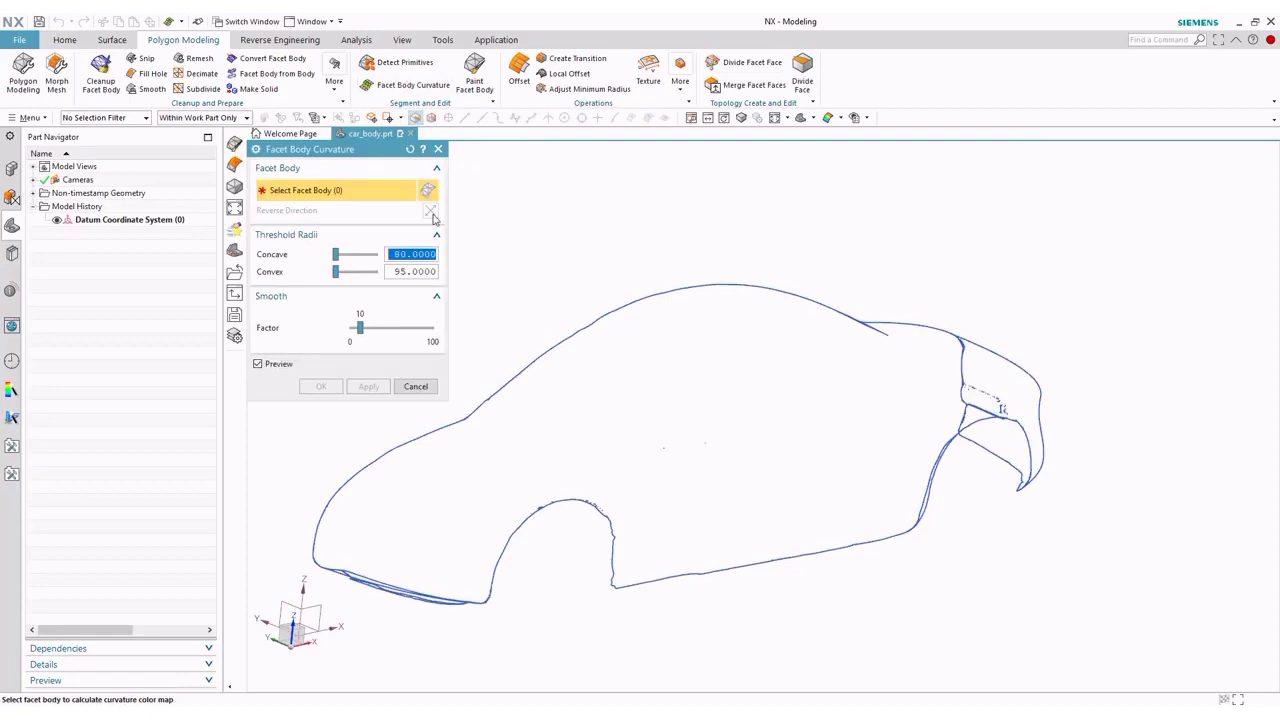
left_click(409, 149)
left_click(697, 322)
mouse_move(697, 322)
middle_mouse_down()
mouse_move(865, 511)
mouse_move(748, 530)
mouse_move(801, 530)
middle_mouse_up()
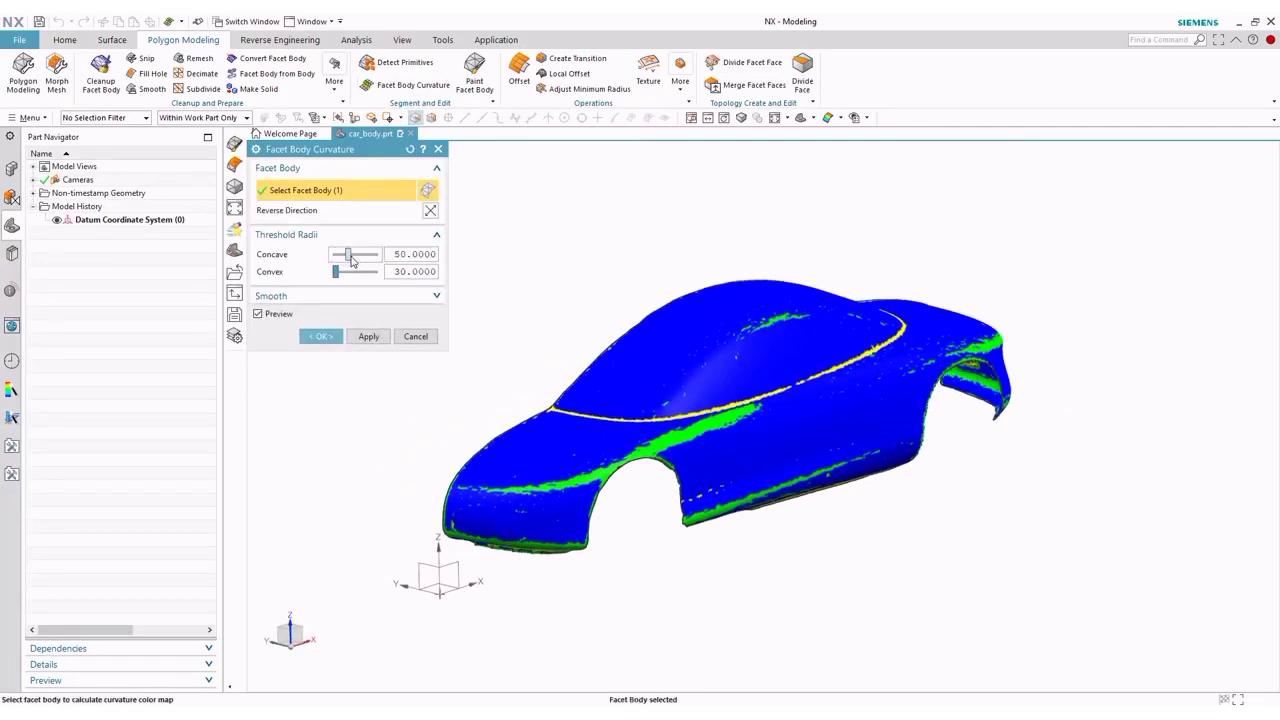
left_click_drag(350, 256, 357, 255)
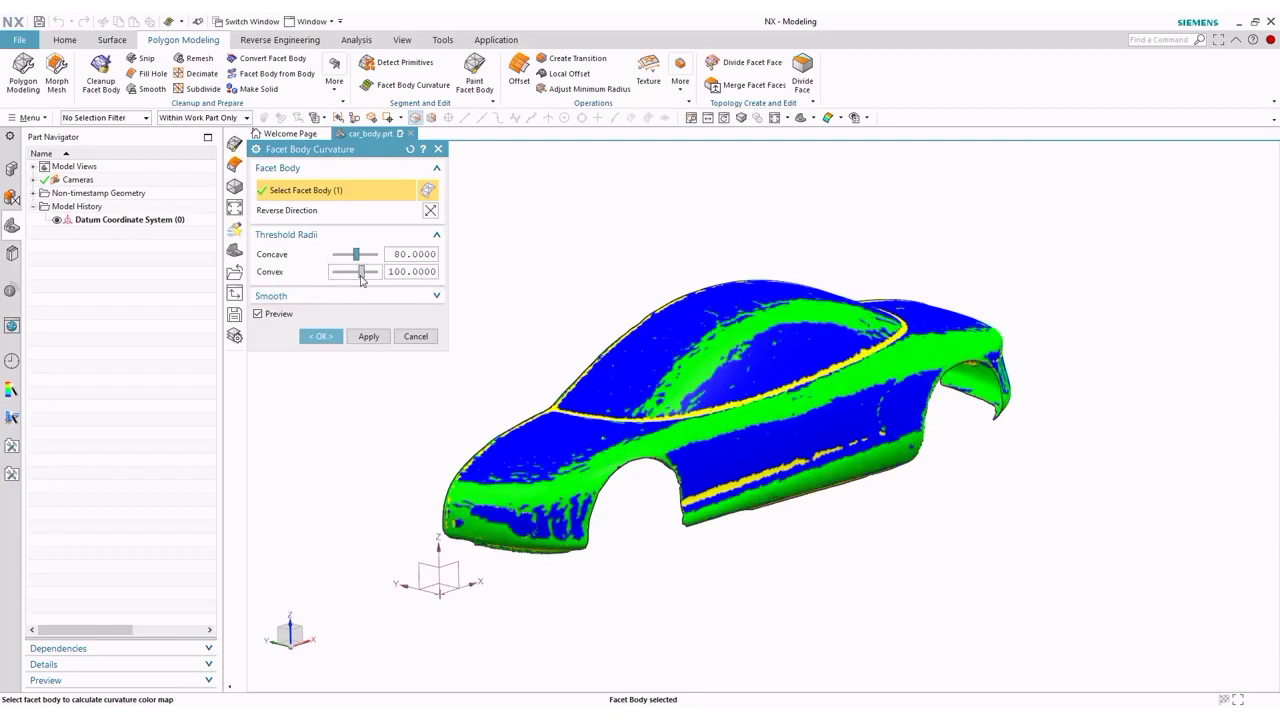
left_click(371, 297)
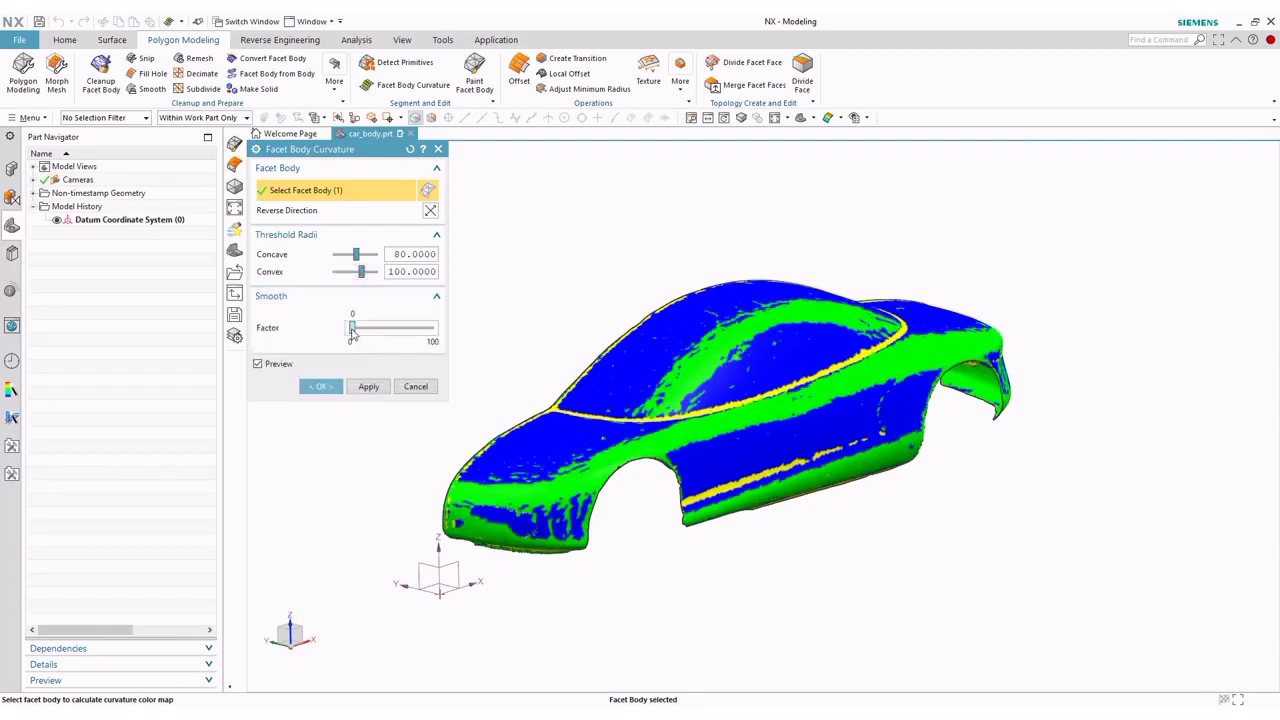
left_click_drag(361, 333, 360, 332)
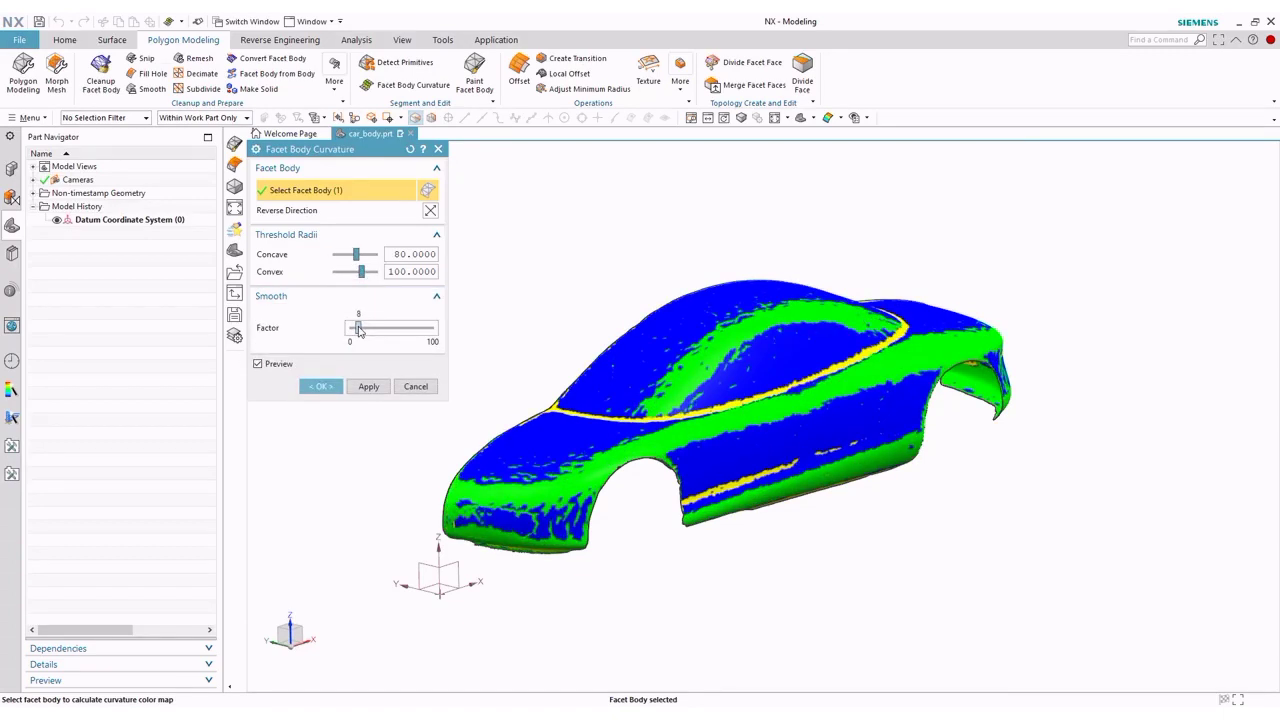
left_click(322, 387)
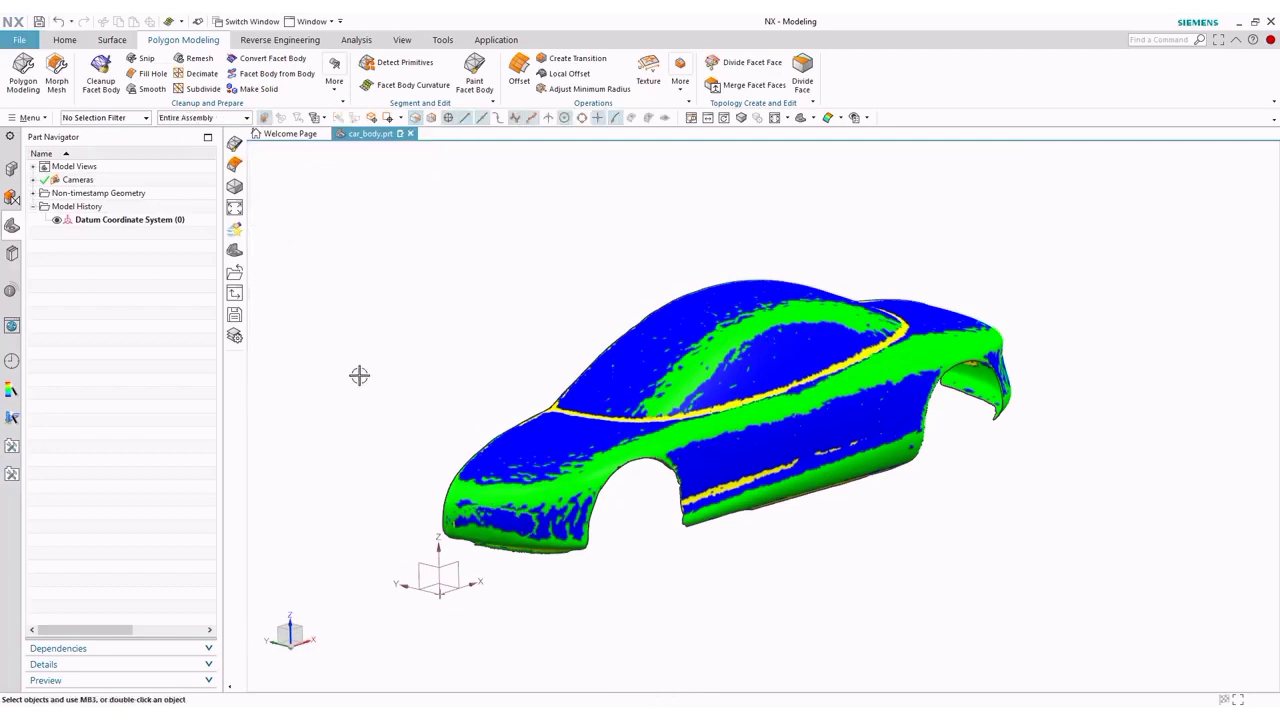
mouse_move(532, 343)
middle_mouse_down()
mouse_move(500, 320)
mouse_move(423, 320)
mouse_move(737, 410)
middle_mouse_up()
In Paint Facet Body, keep the Rough Brush and brush facets along the roof band.
scroll(737, 410, "up", 1)
left_click(474, 70)
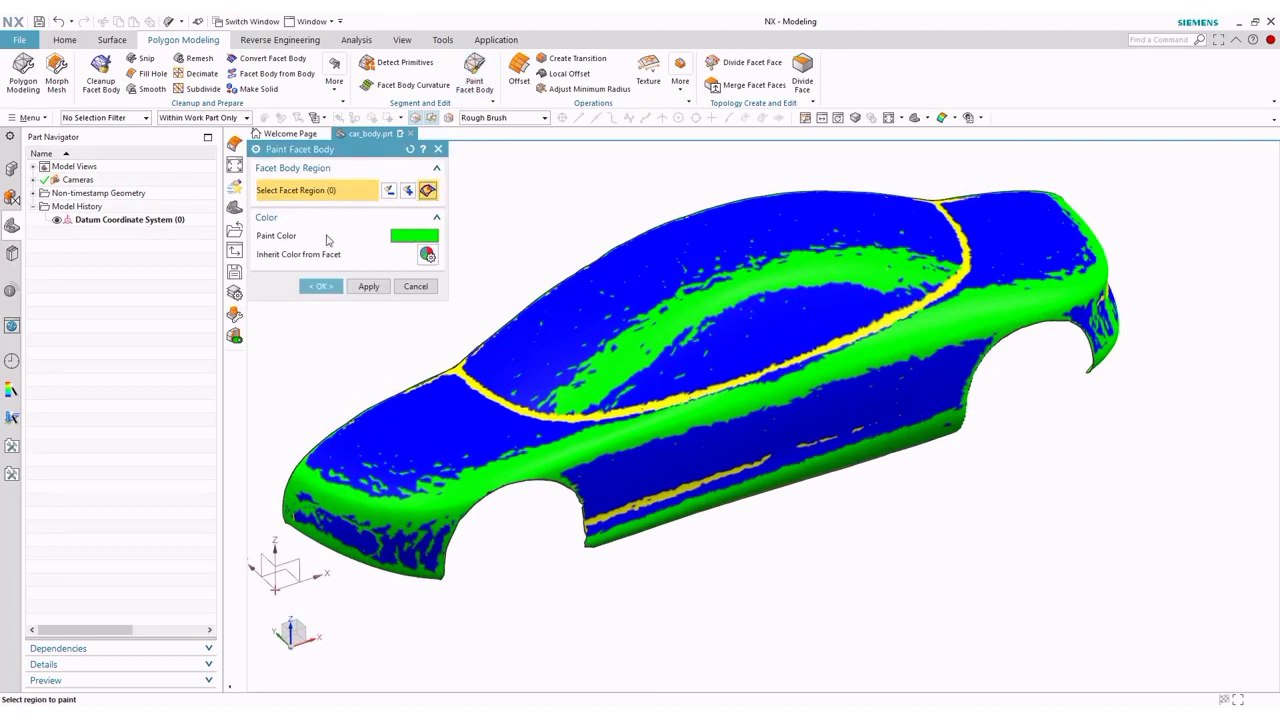
left_click(330, 254)
left_click(629, 356)
left_click(520, 118)
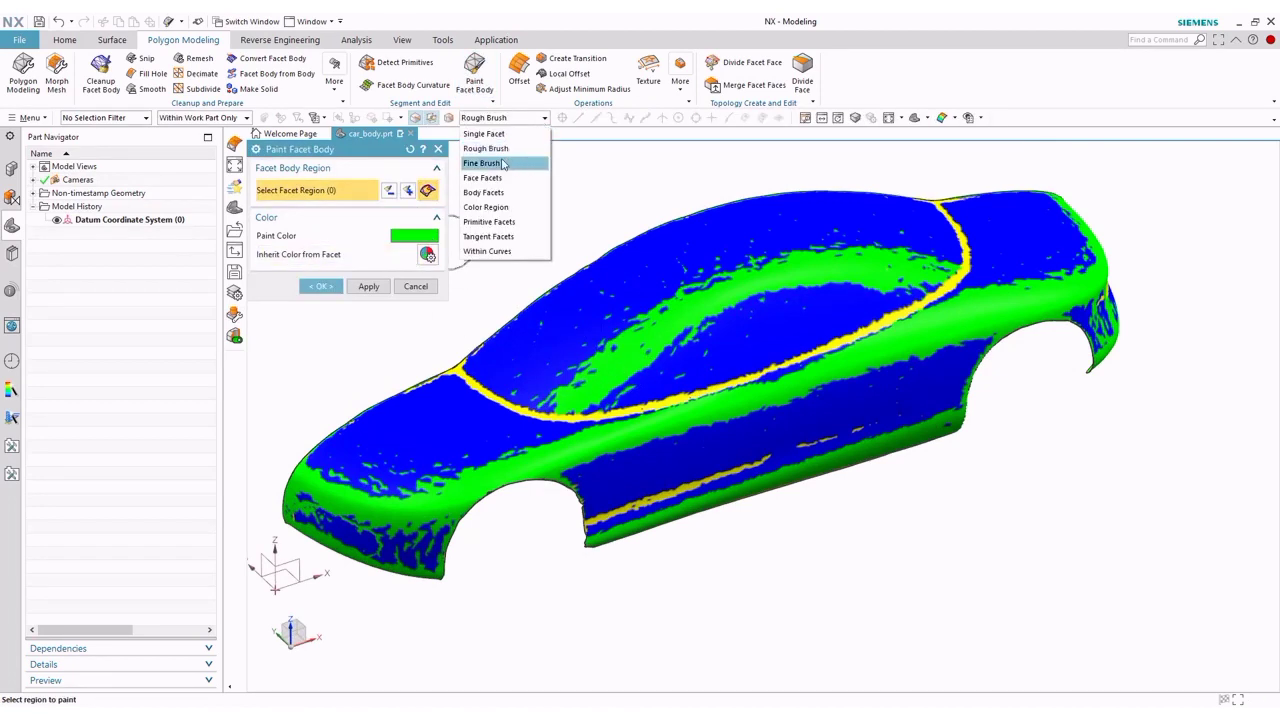
left_click(505, 148)
scroll(614, 360, "up", 5)
mouse_move(490, 410)
left_mouse_down()
mouse_move(609, 286)
mouse_move(757, 171)
left_mouse_up()
mouse_move(491, 449)
left_mouse_down()
mouse_move(640, 353)
mouse_move(1050, 180)
left_mouse_up()
scroll(686, 386, "down", 5)
scroll(656, 335, "up", 5)
Paint the stray patch along the green roof band green and finish.
left_click(656, 335)
mouse_move(870, 238)
left_mouse_down()
mouse_move(949, 211)
mouse_move(1159, 239)
left_mouse_up()
scroll(666, 334, "down", 3)
scroll(666, 334, "down", 3)
middle_click(1159, 239)
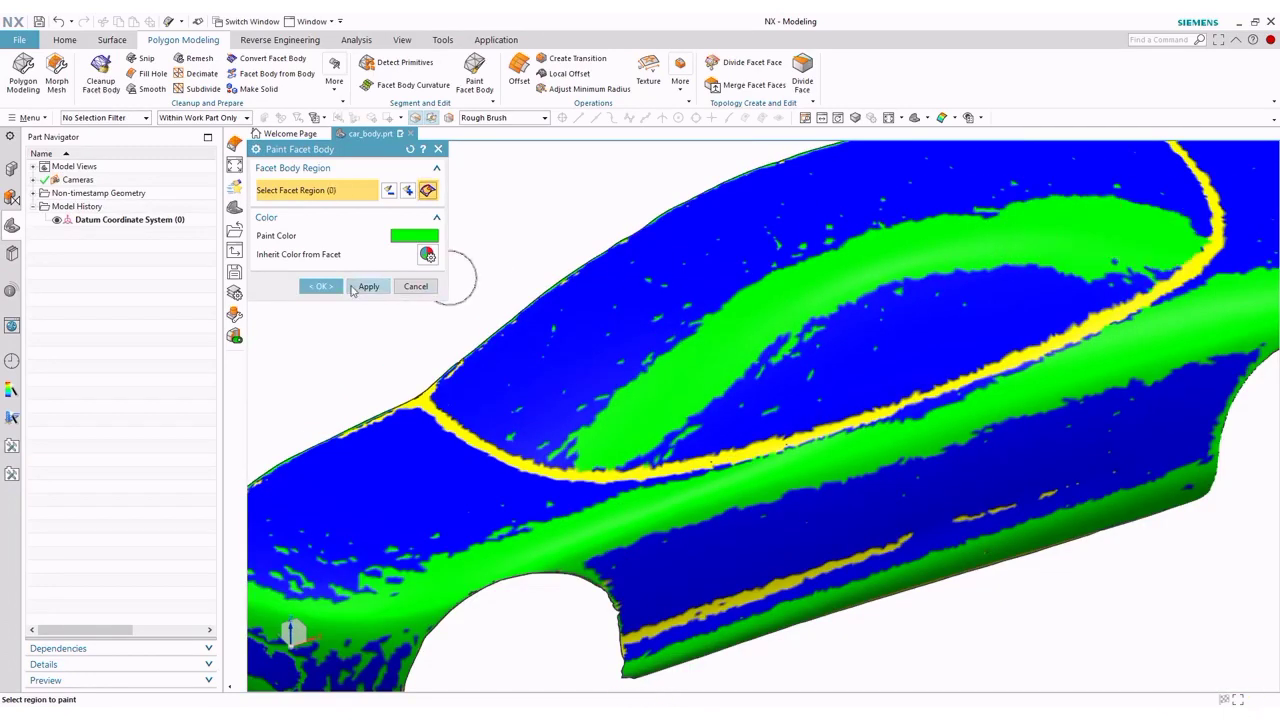
middle_click(703, 408)
scroll(411, 334, "down", 5)
middle_click_drag(411, 334, 432, 334)
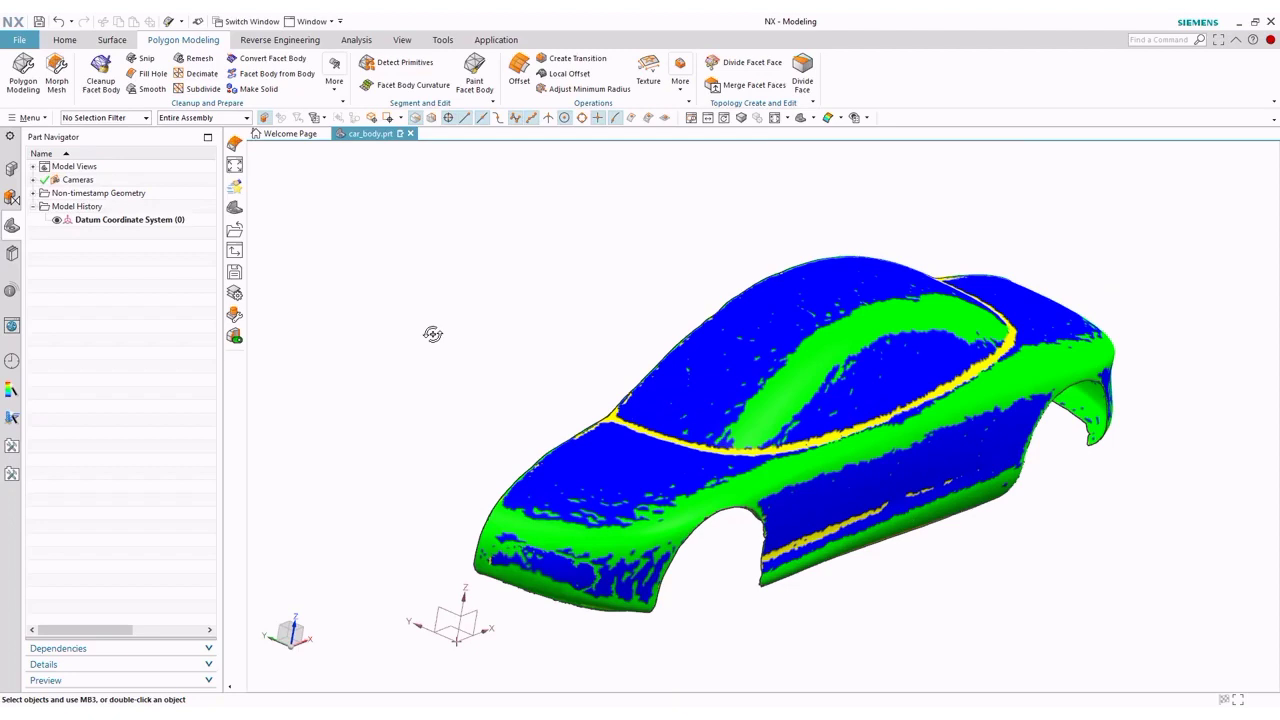
In Rapid Surfacing, draw the first network curve along the hood panel's upper edge.
left_click(282, 42)
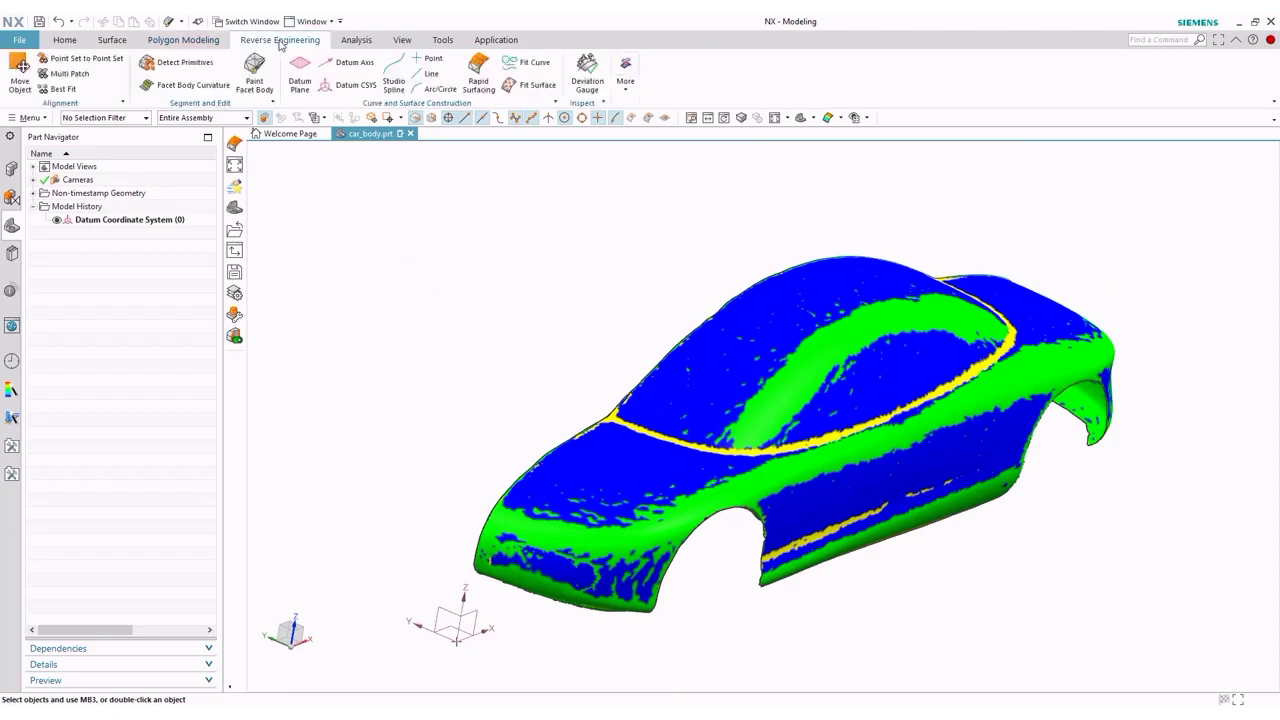
left_click(478, 76)
mouse_move(869, 443)
middle_mouse_down()
mouse_move(951, 500)
mouse_move(949, 522)
middle_mouse_up()
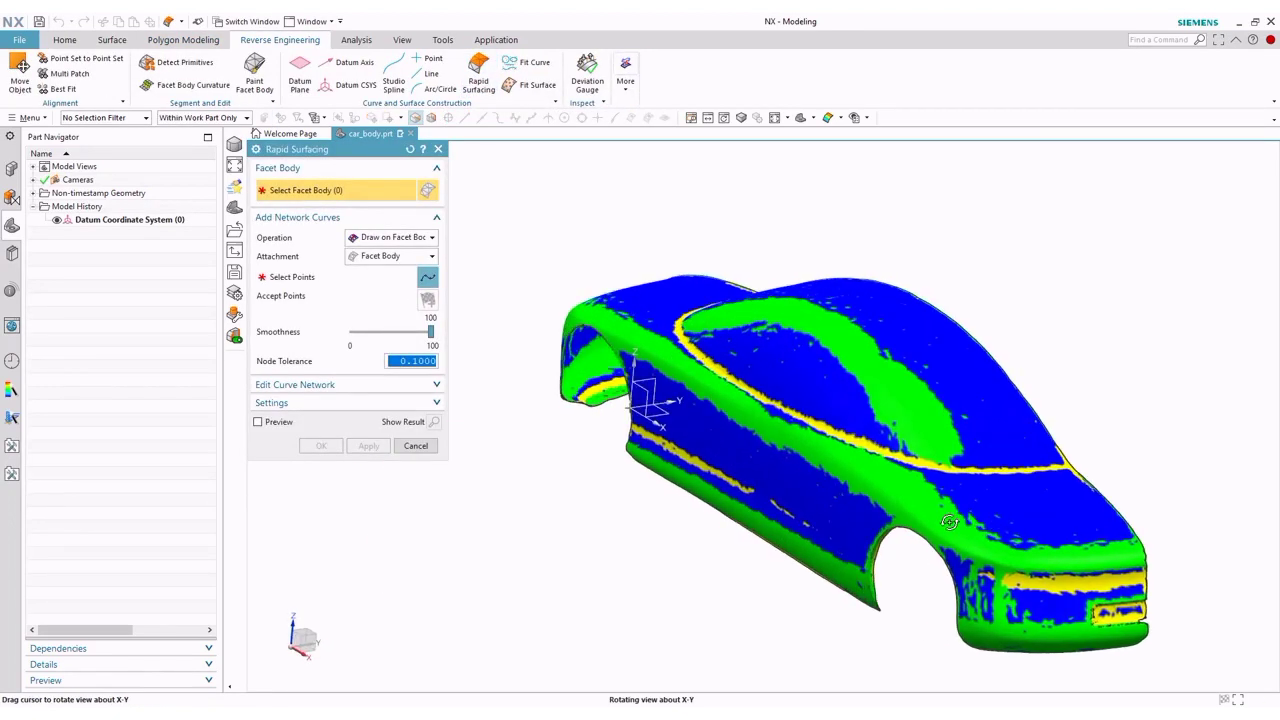
scroll(1214, 591, "up", 3)
scroll(1131, 509, "up", 2)
scroll(886, 341, "up", 2)
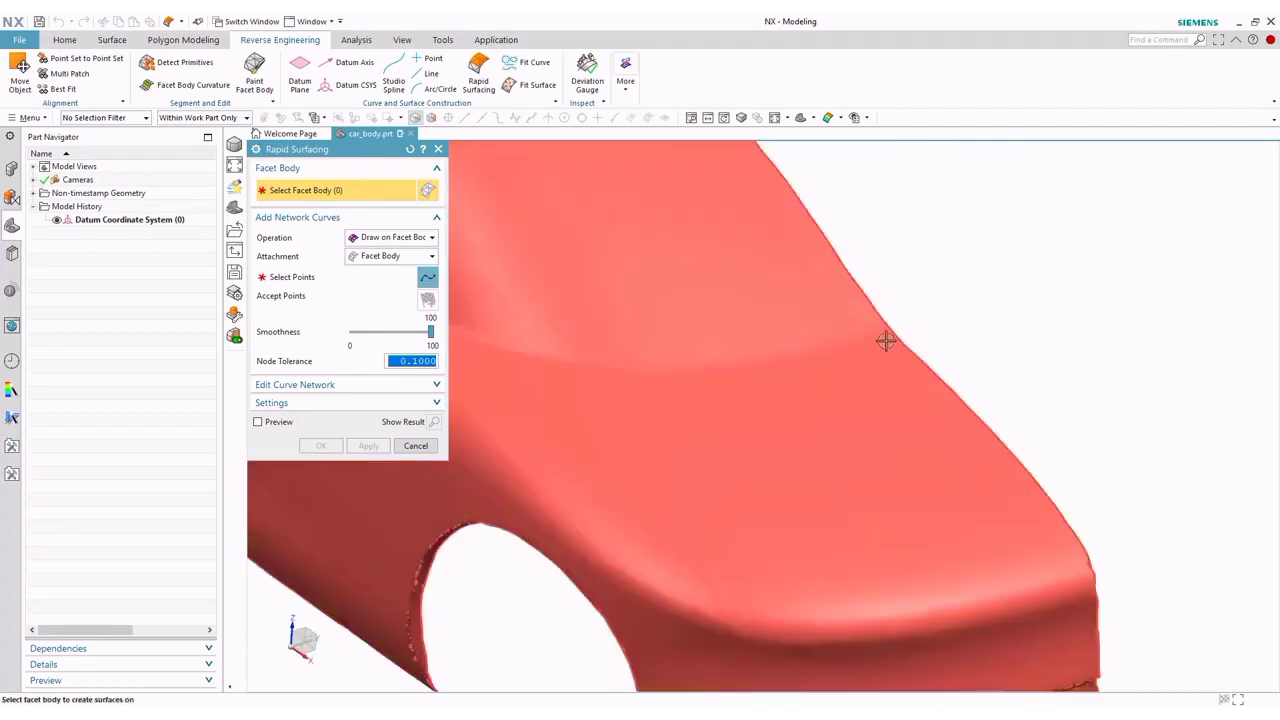
left_click(886, 341)
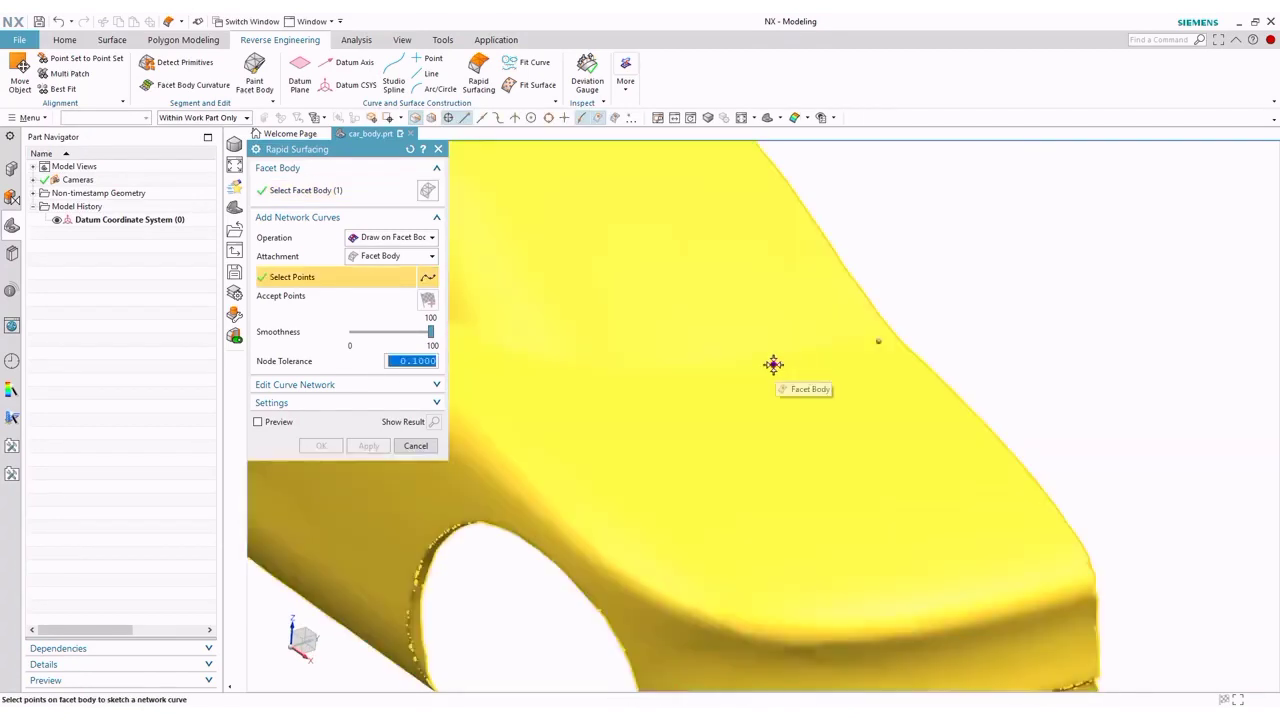
left_click(773, 364)
left_click(564, 381)
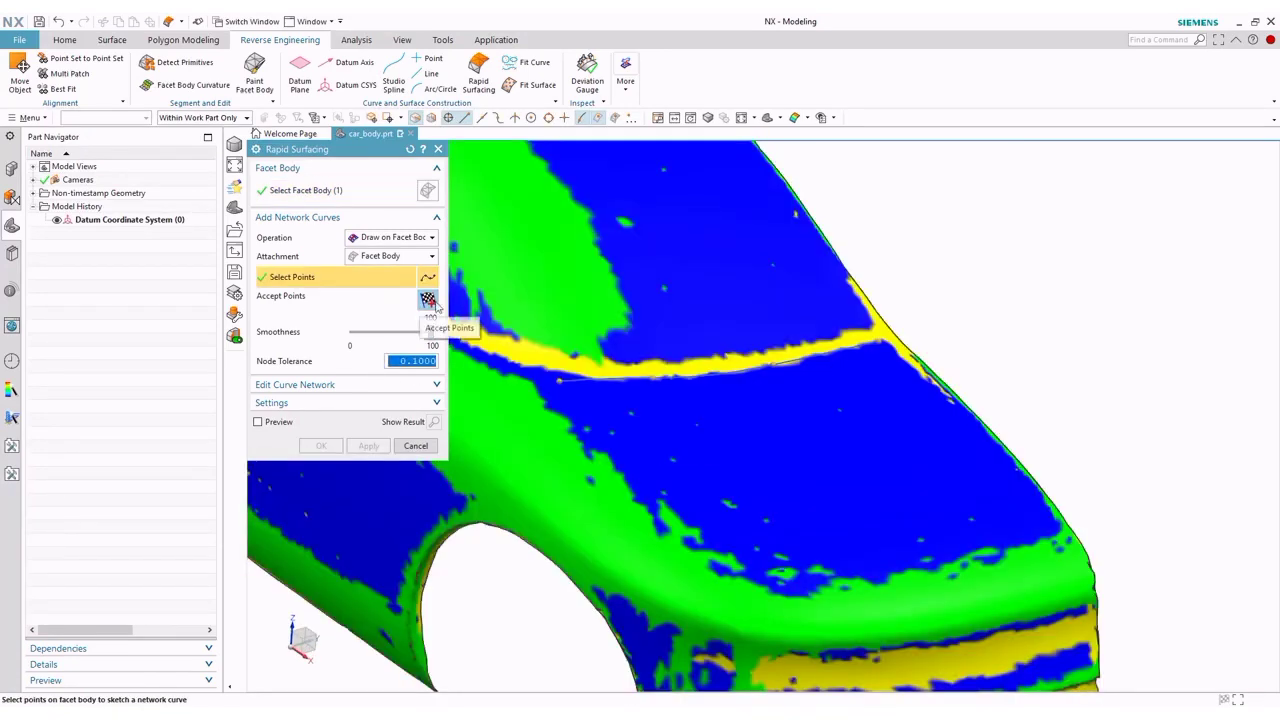
left_click(428, 300)
Add curves past the wheel arch to close the hood loop and preview the fitted surface.
left_click(561, 382)
left_click(636, 463)
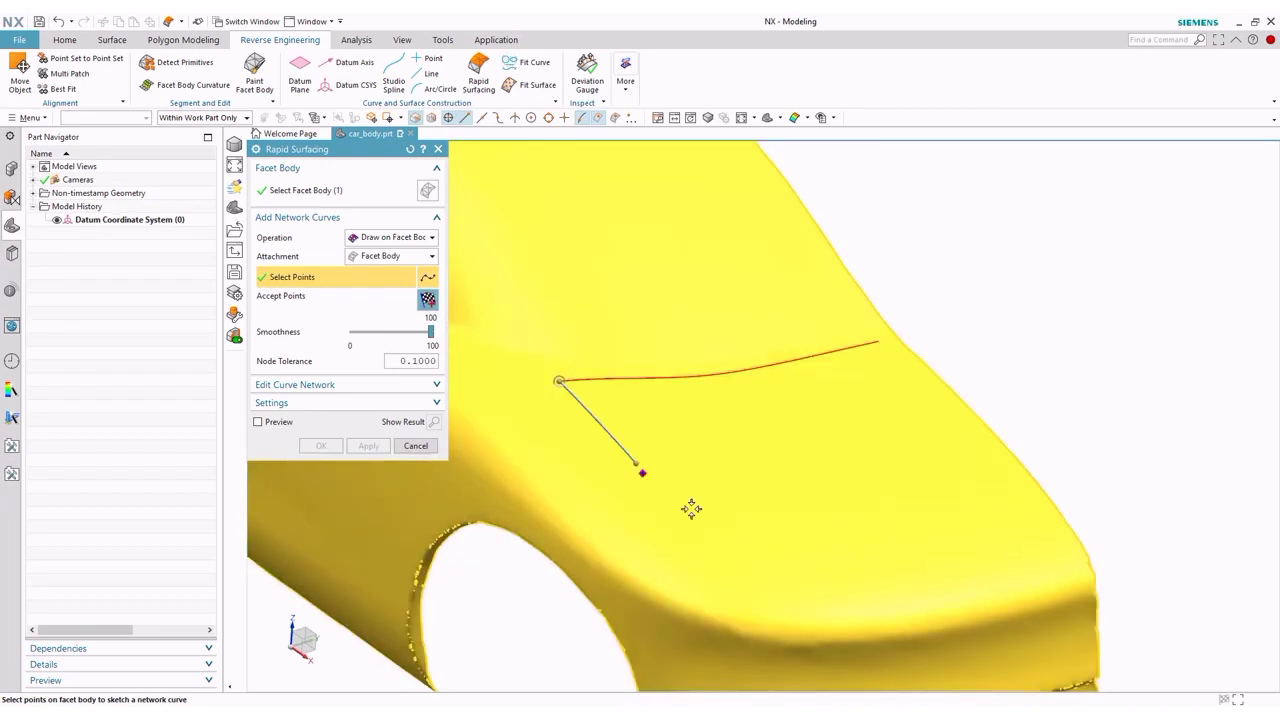
left_click(748, 577)
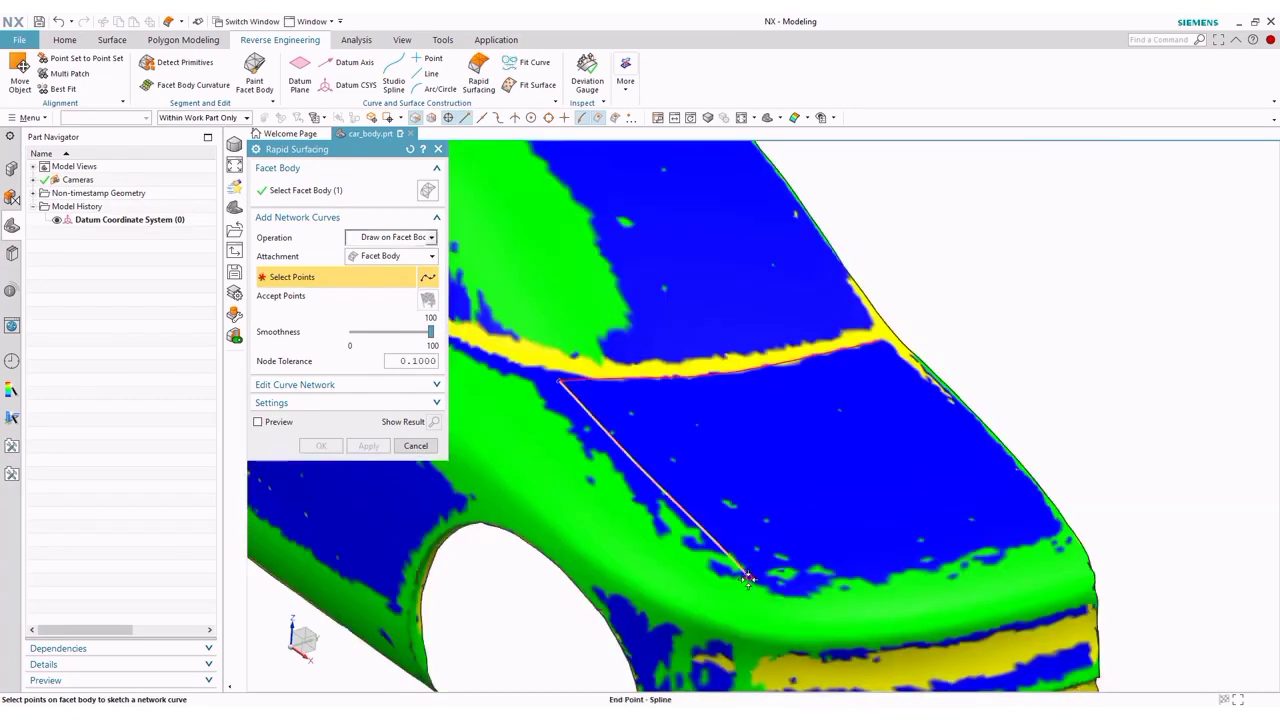
left_click(903, 563)
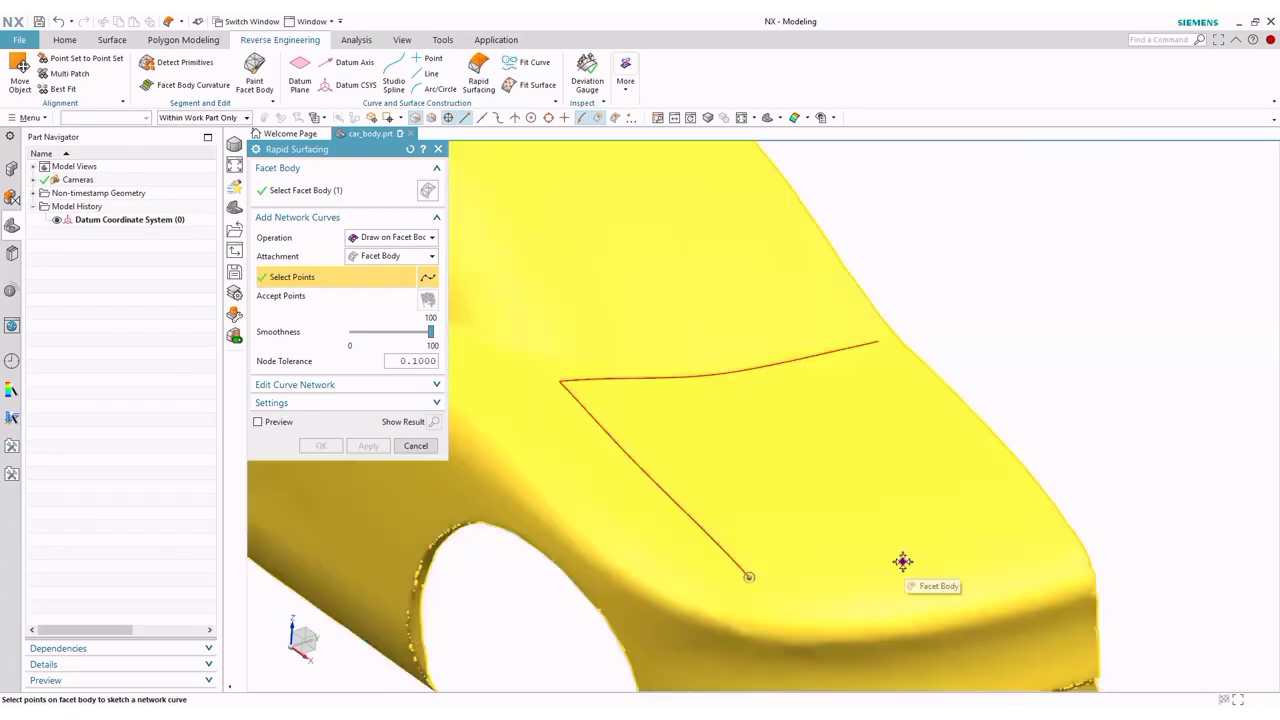
left_click(1048, 534)
left_click(1048, 534)
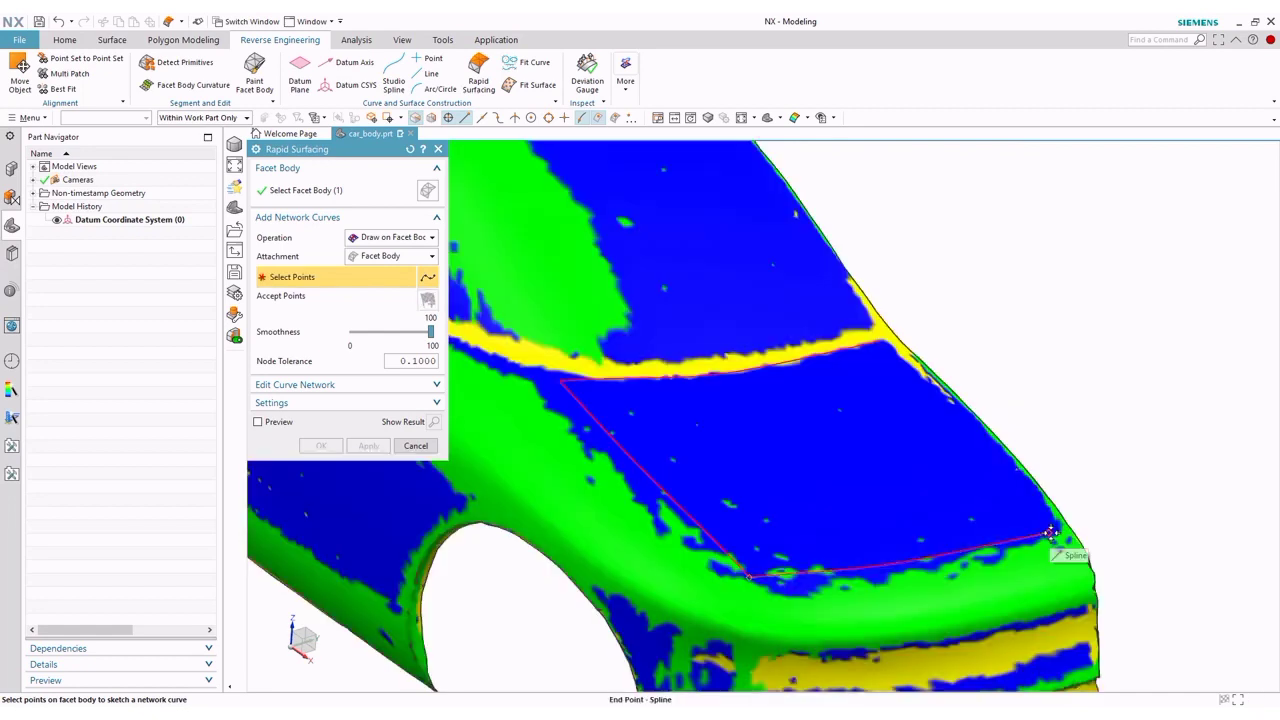
left_click(977, 441)
left_click(880, 342)
left_click(427, 299)
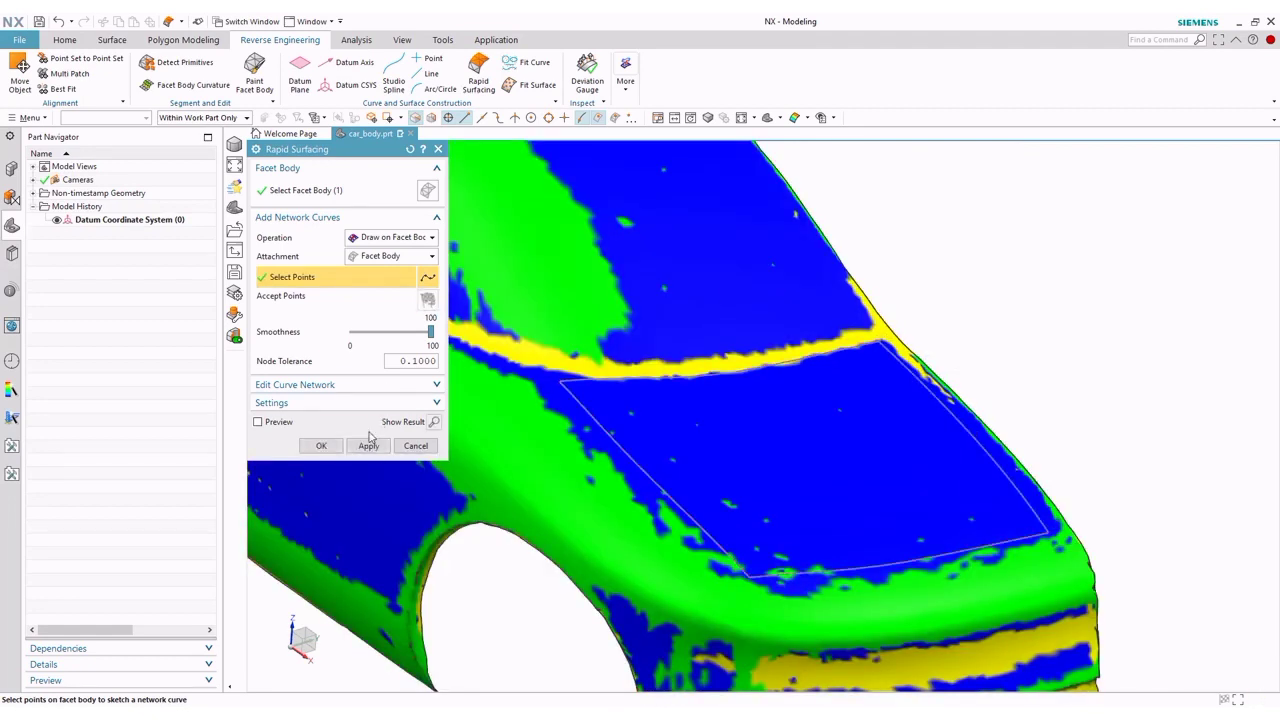
left_click(258, 422)
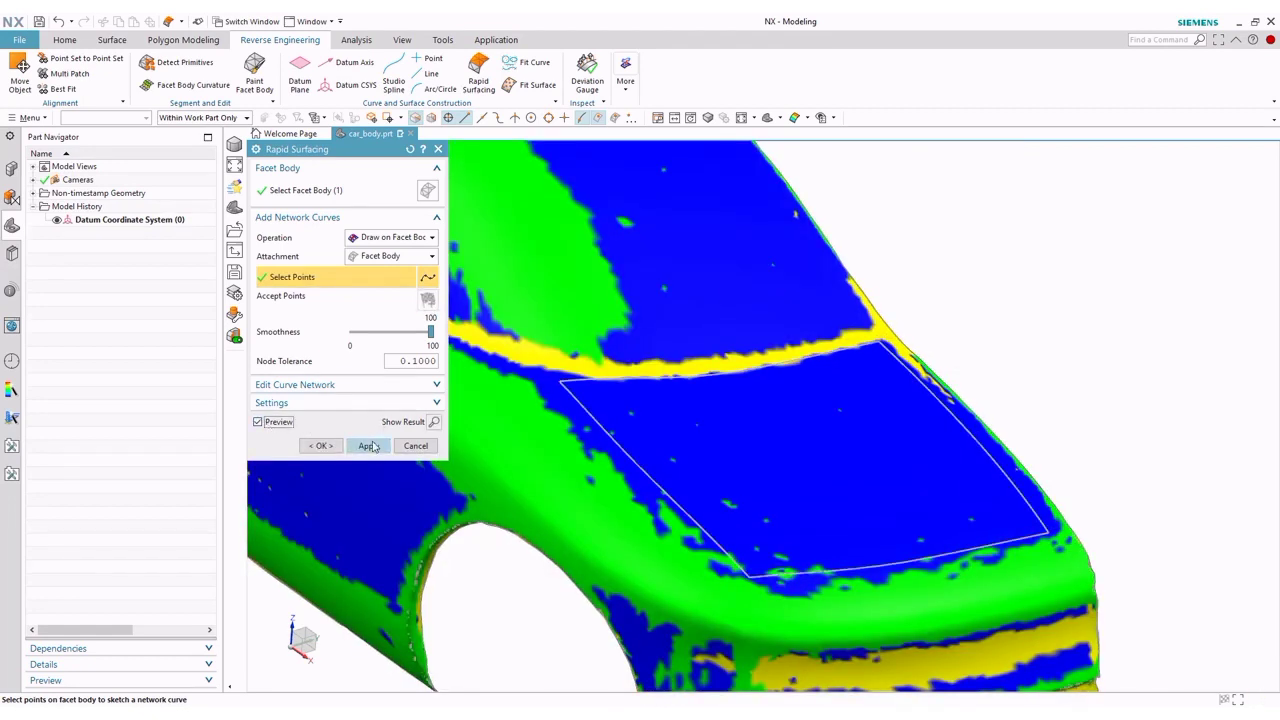
Draw a network curve from the hood corner down to the bumper and along the yellow bumper band.
middle_click_drag(905, 368, 990, 354)
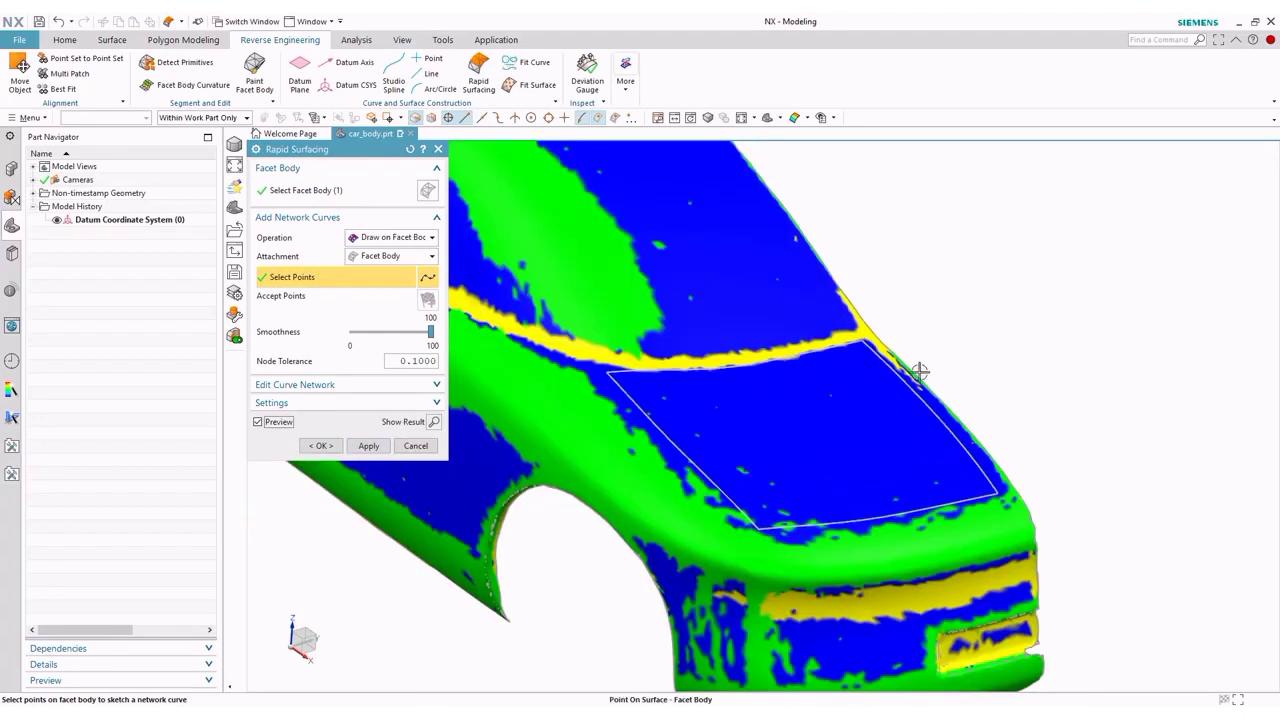
scroll(1187, 428, "up", 3)
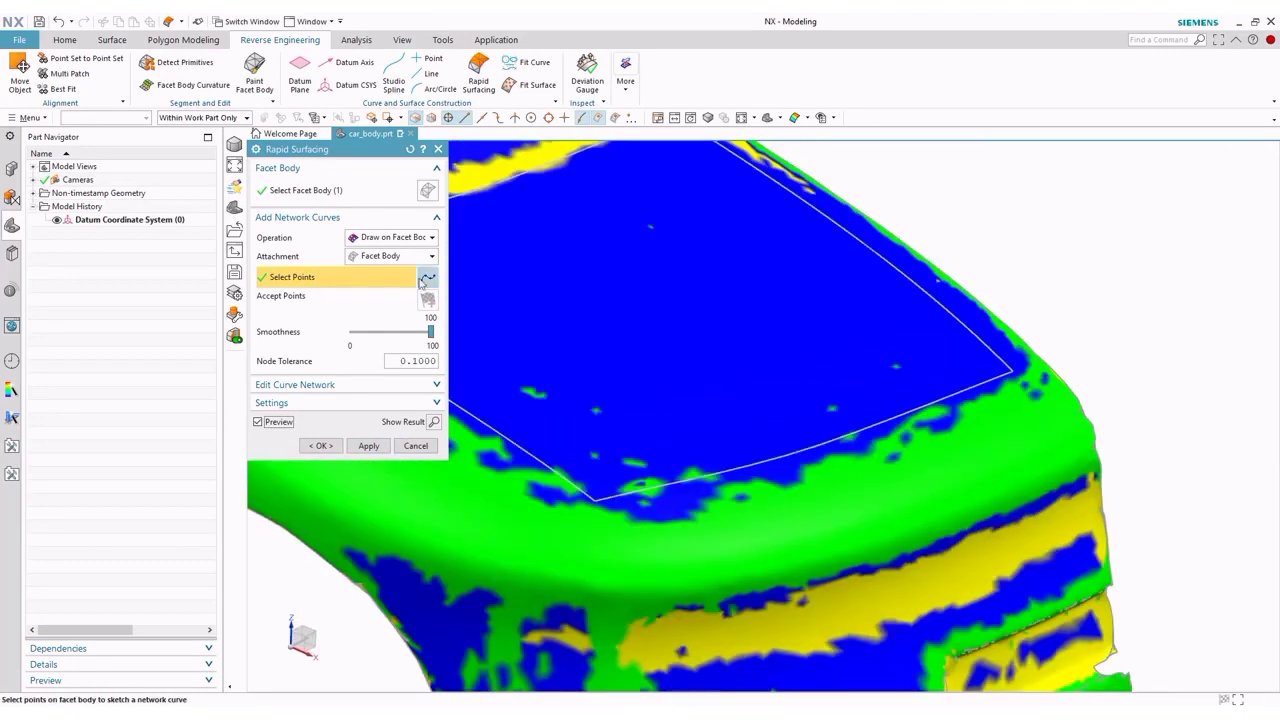
left_click(597, 502)
left_click(636, 561)
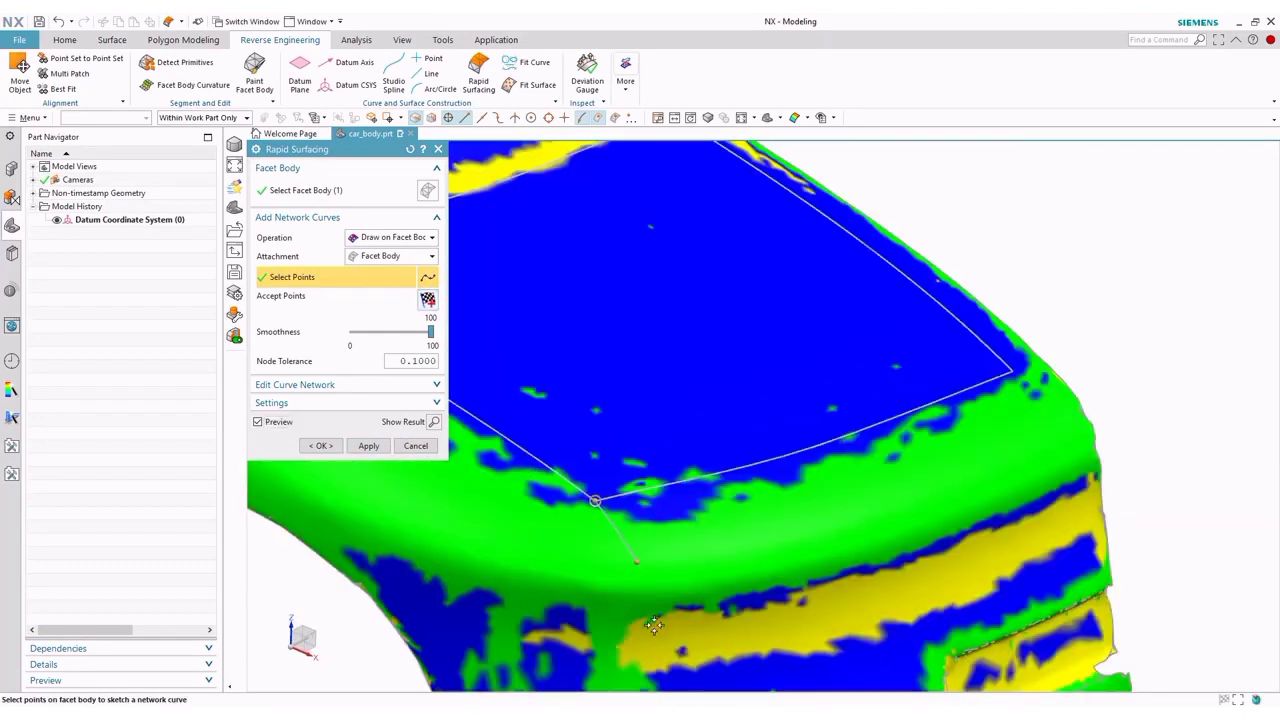
left_click(658, 624)
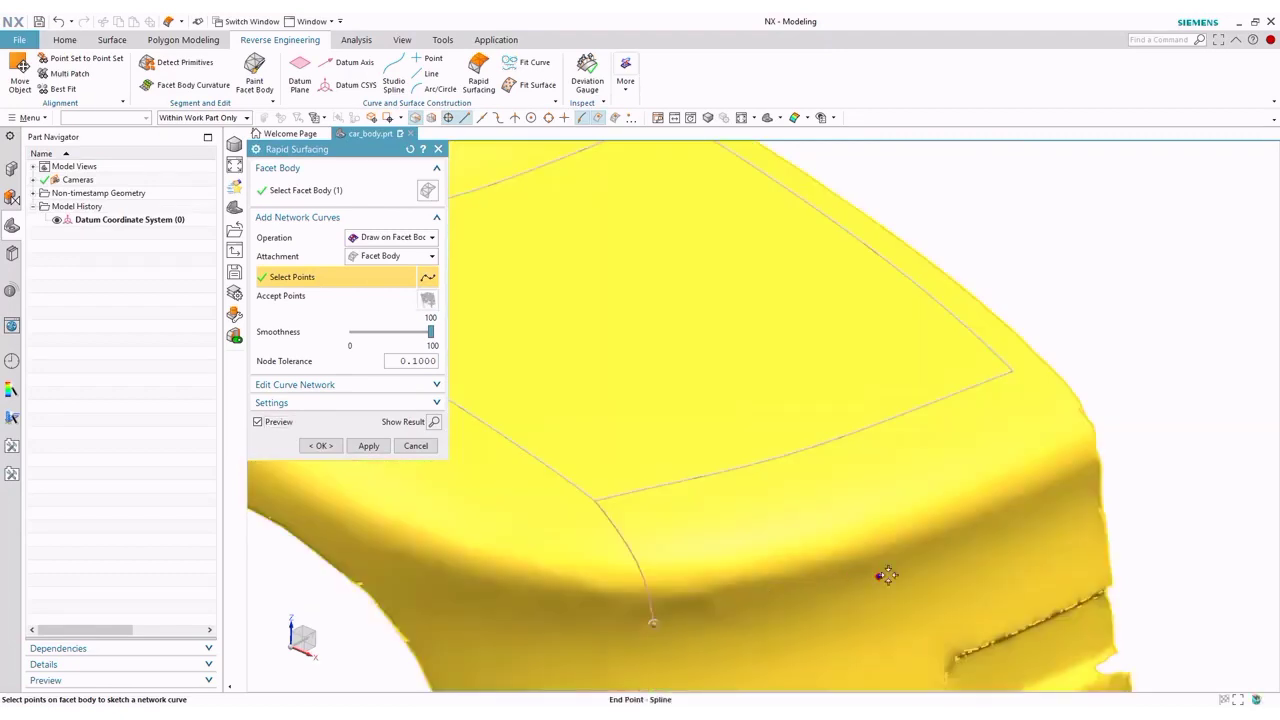
left_click(1085, 497)
left_click(427, 299)
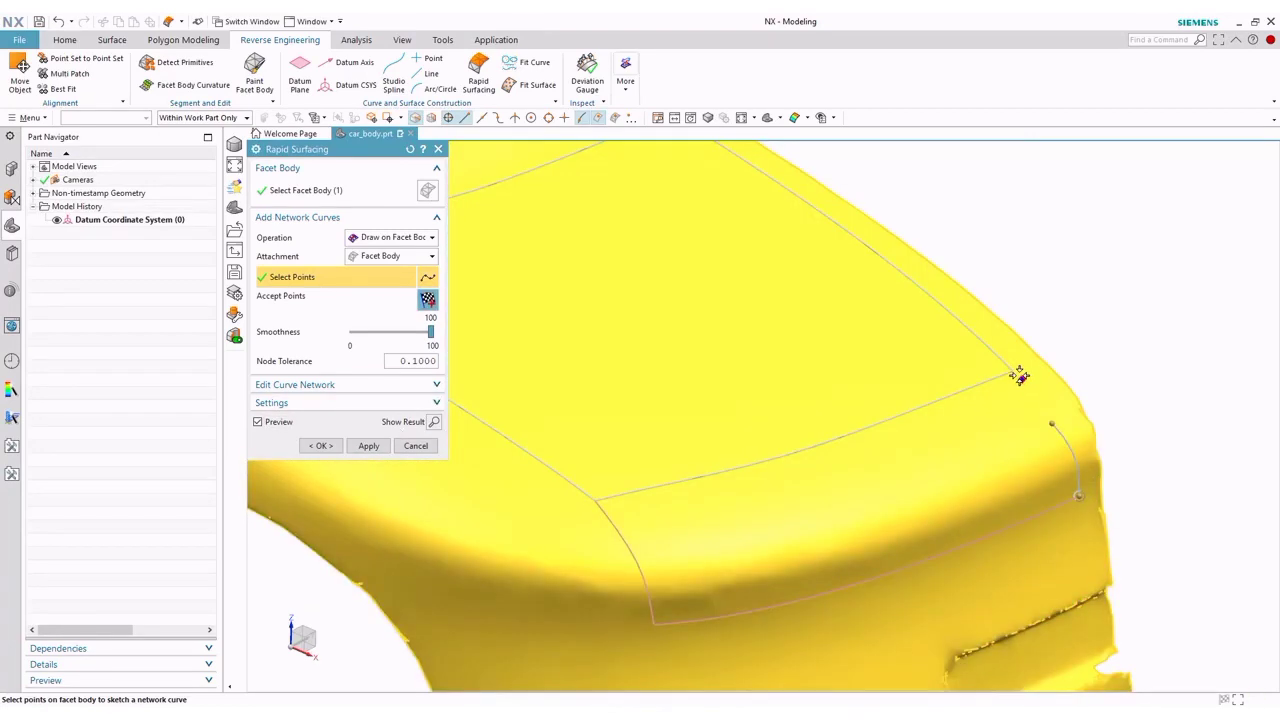
scroll(1020, 376, "down", 3)
middle_click(837, 389)
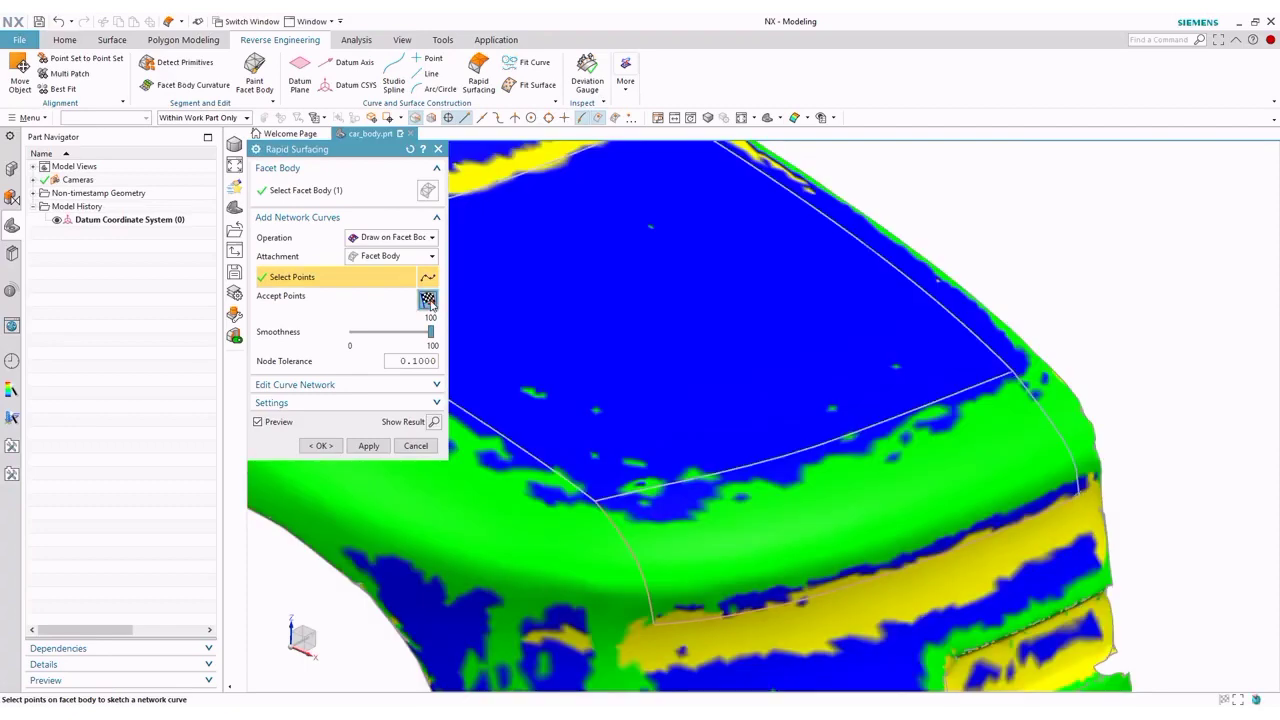
Draw a fender curve from the hood's side corner down to the wheel arch.
scroll(874, 423, "down", 2)
scroll(951, 443, "down", 1)
scroll(596, 501, "up", 3)
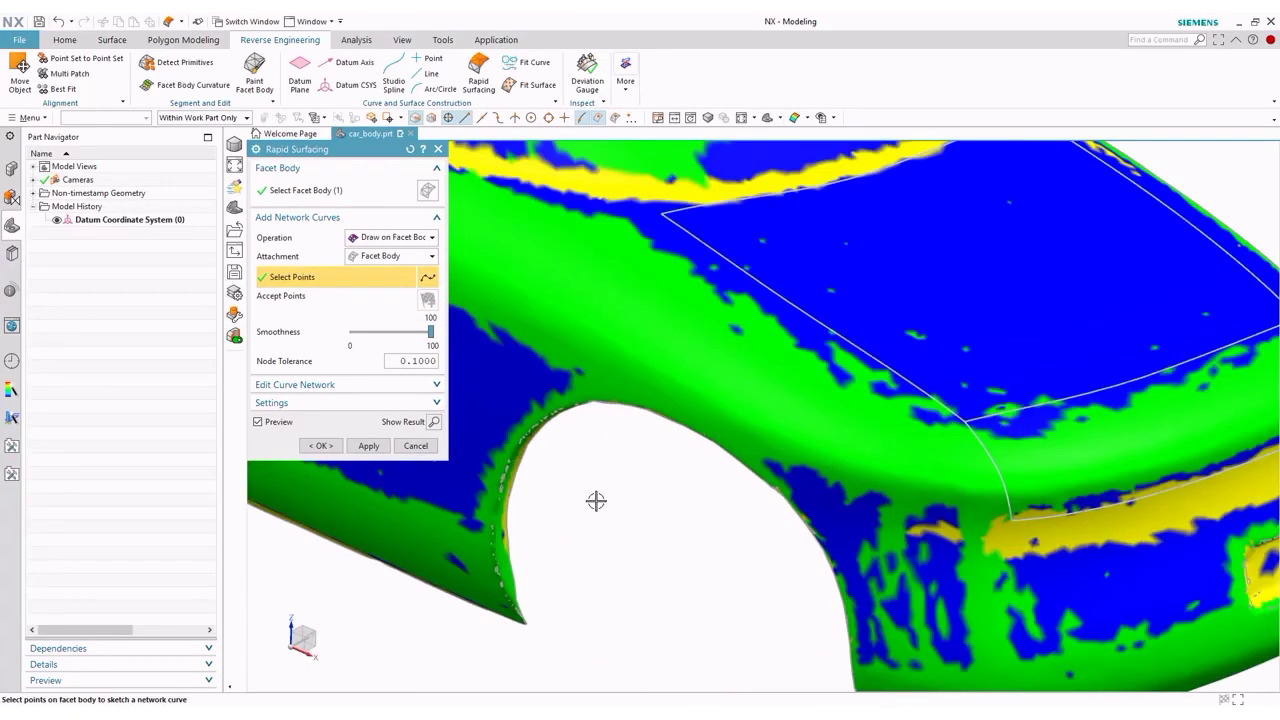
left_click(662, 213)
left_click(608, 251)
left_click(580, 300)
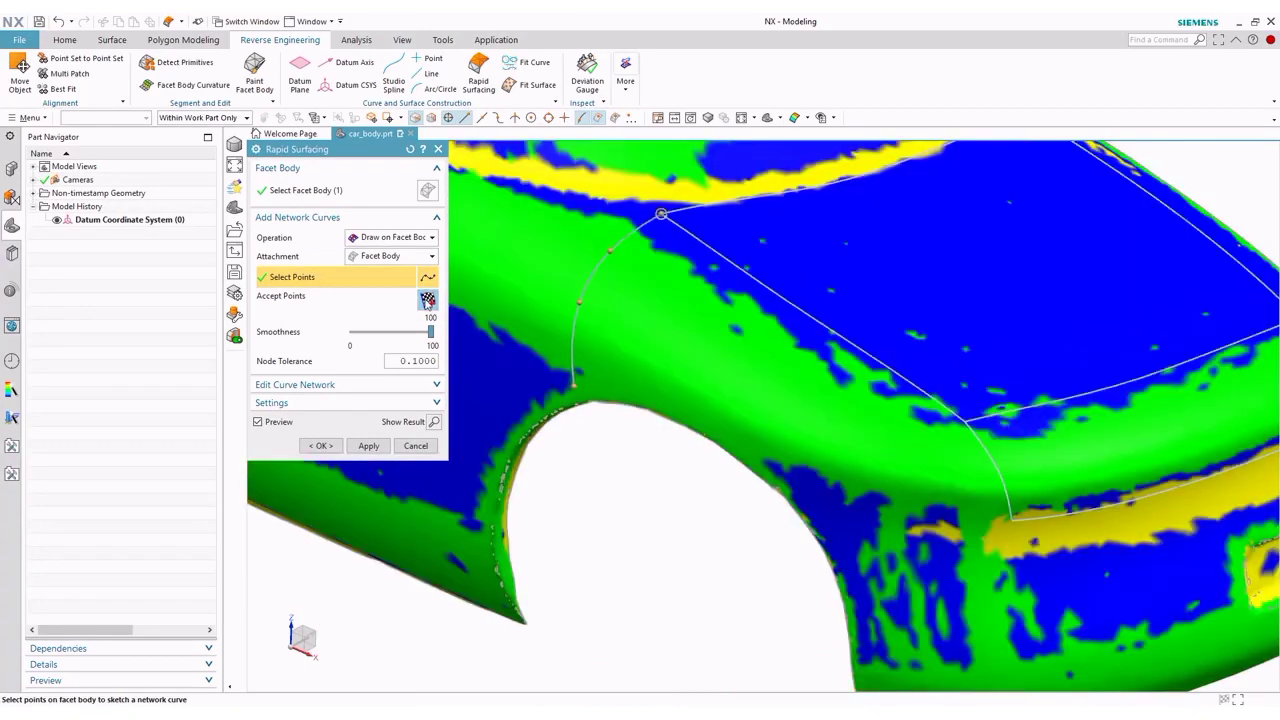
left_click(576, 386)
left_click(427, 299)
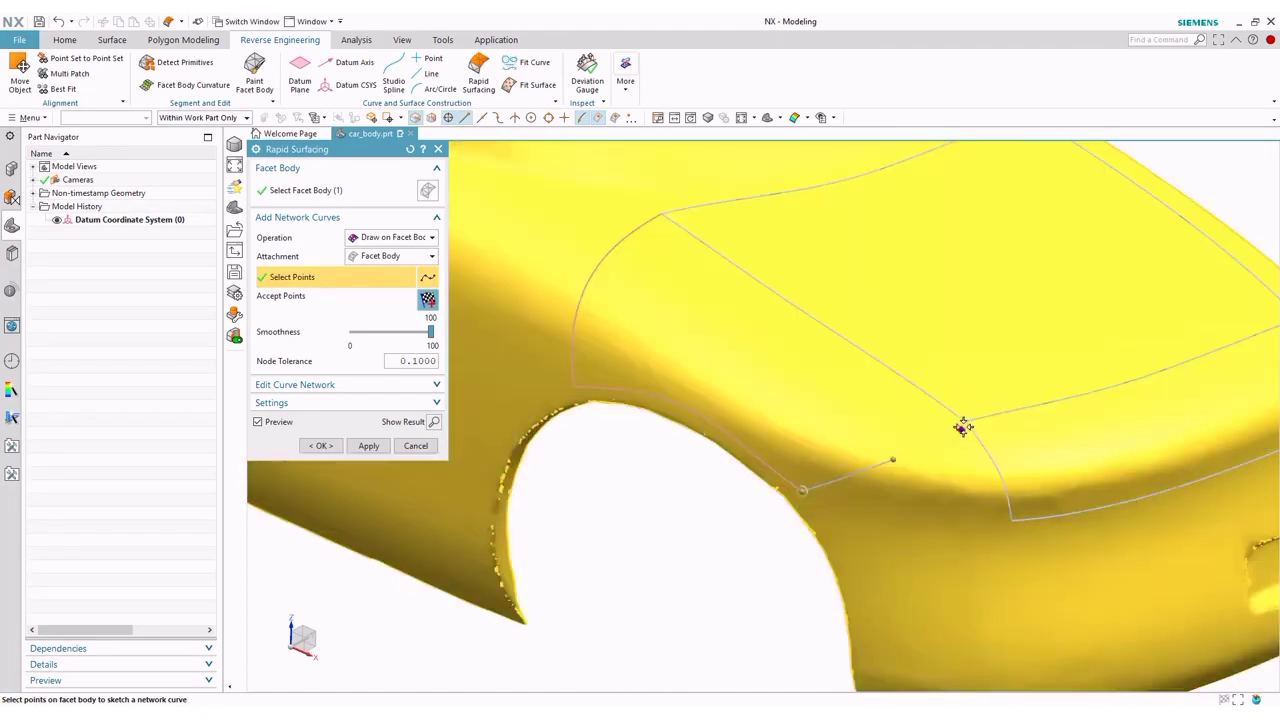
Connect the fender curve to the hood corner curve, closing the loop at the bumper corner.
left_click(962, 426)
left_click(803, 490)
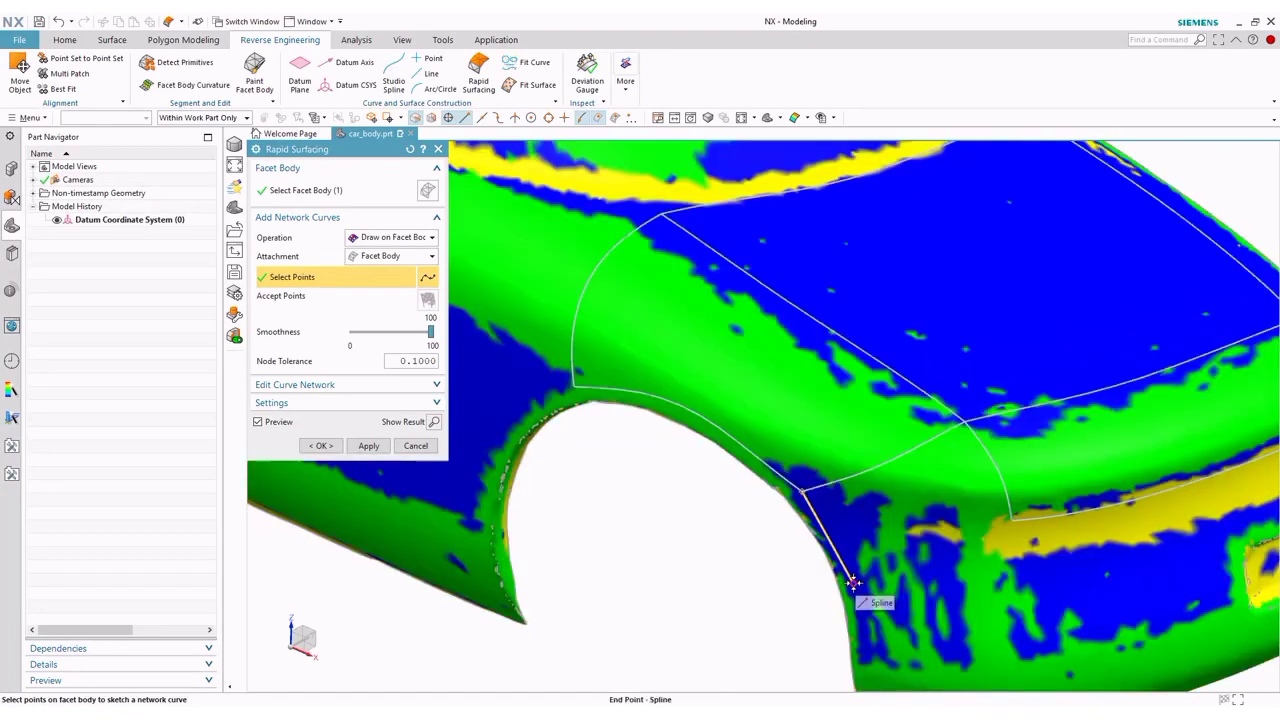
left_click(853, 582)
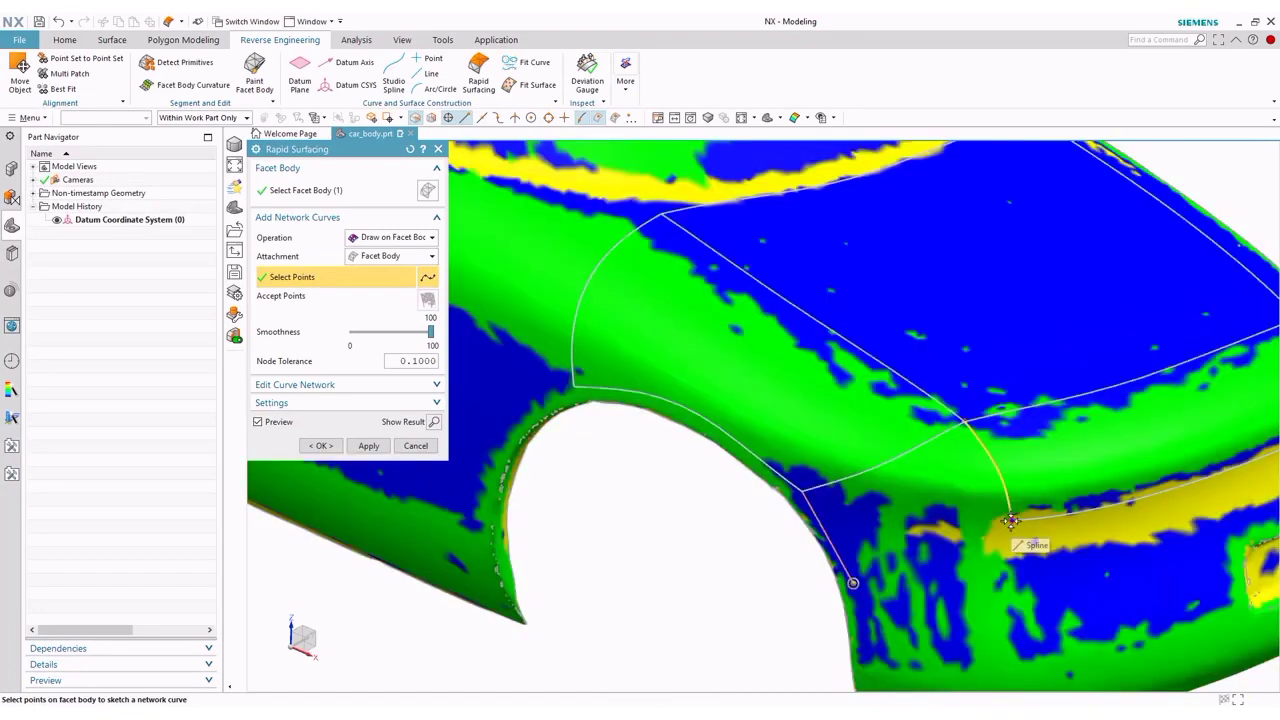
left_click(1010, 520)
left_click(427, 296)
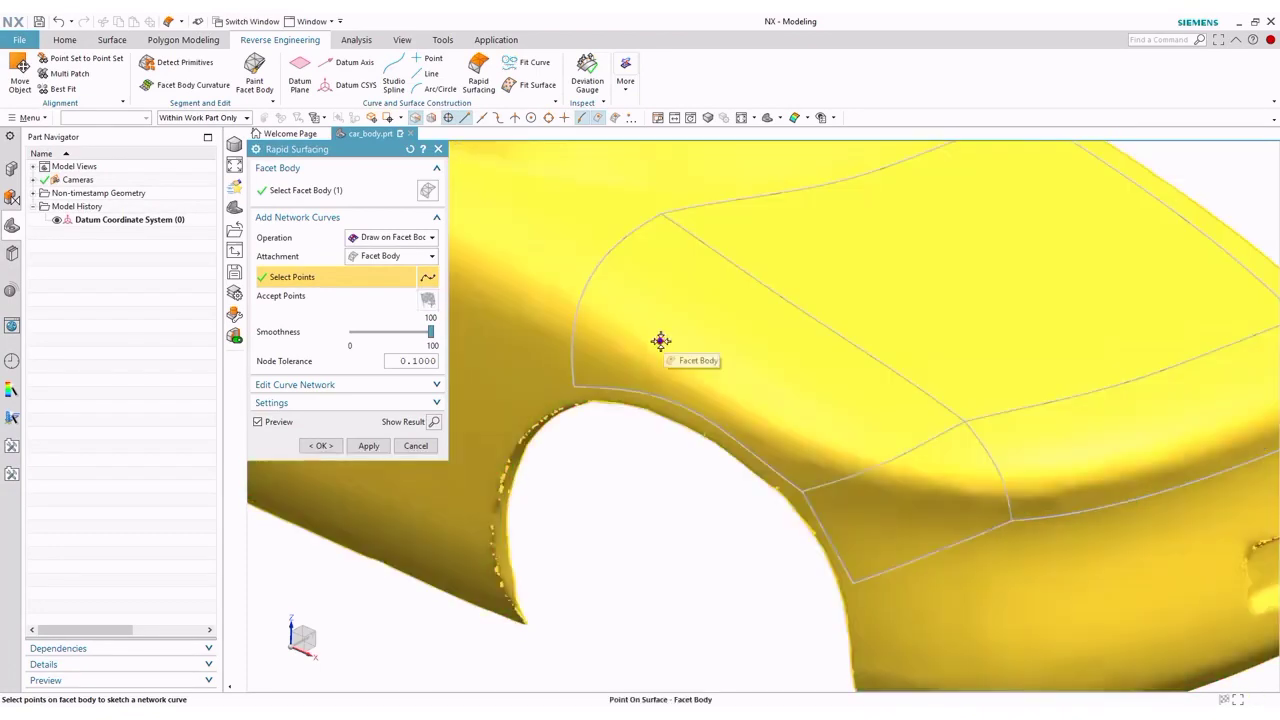
Draw a bumper curve along its lower edge and up to the top corner.
scroll(943, 571, "down", 5)
scroll(628, 400, "up", 5)
left_click(647, 528)
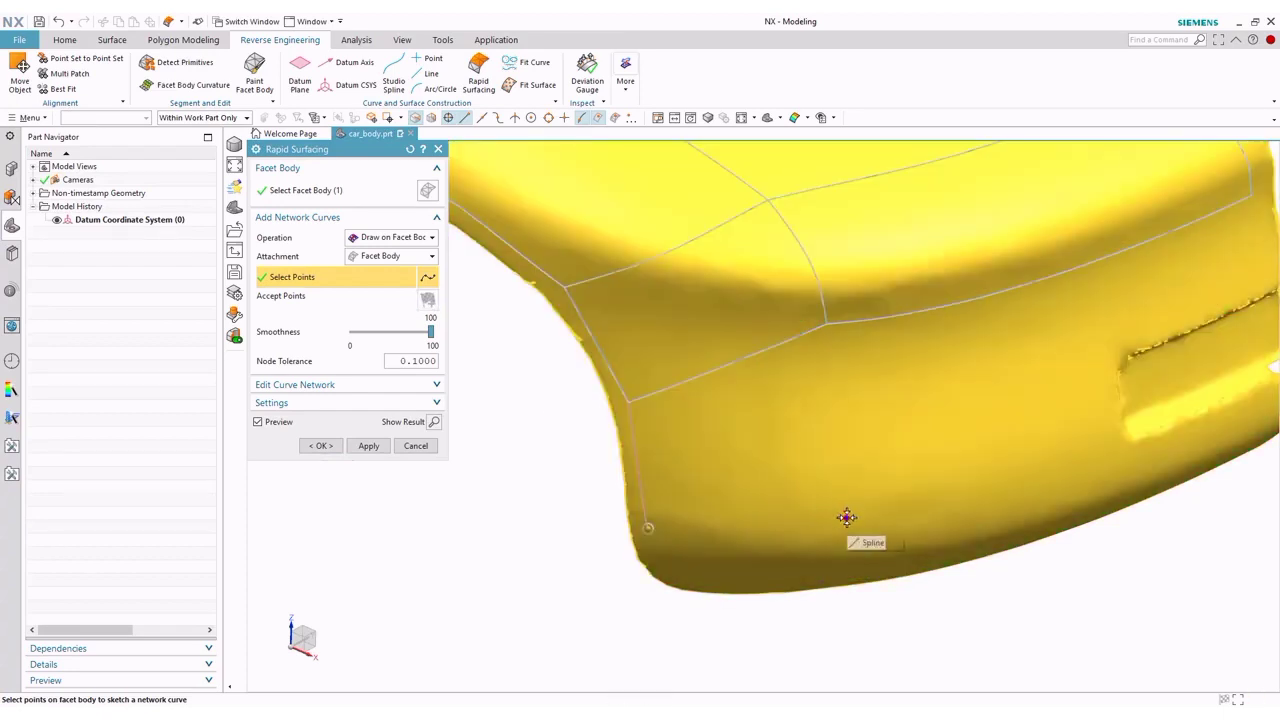
left_click(848, 513)
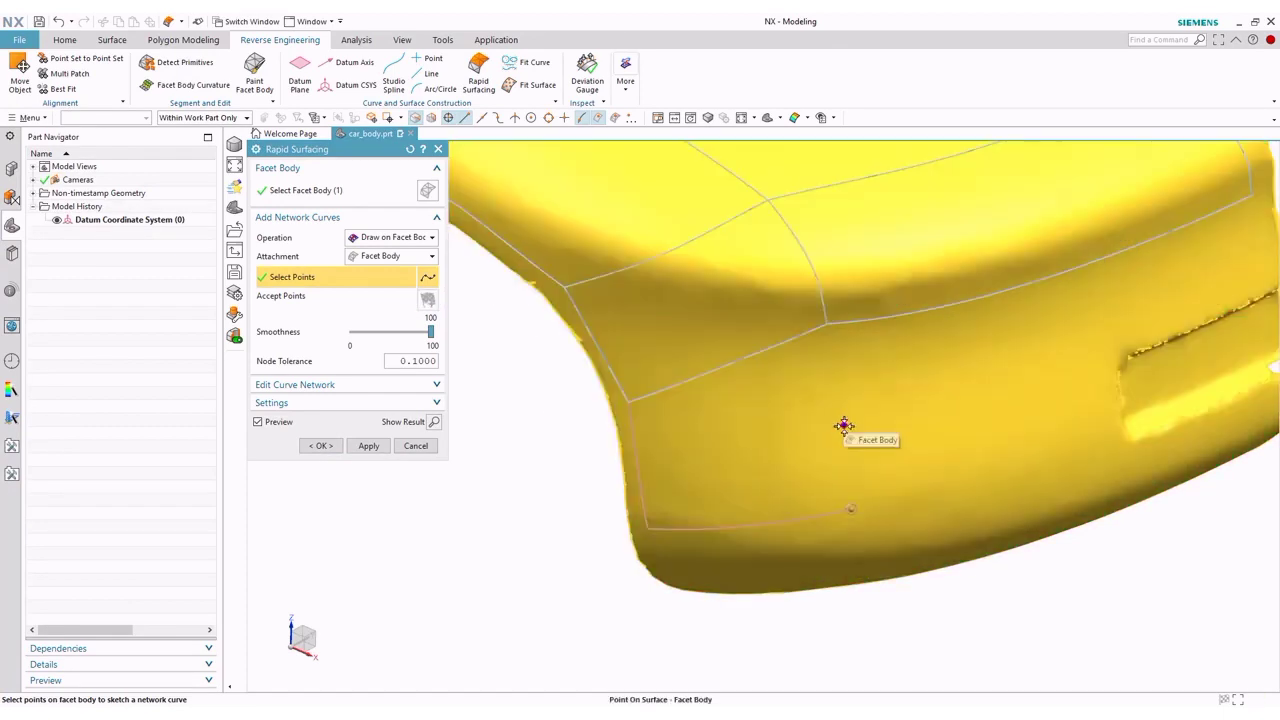
left_click(845, 428)
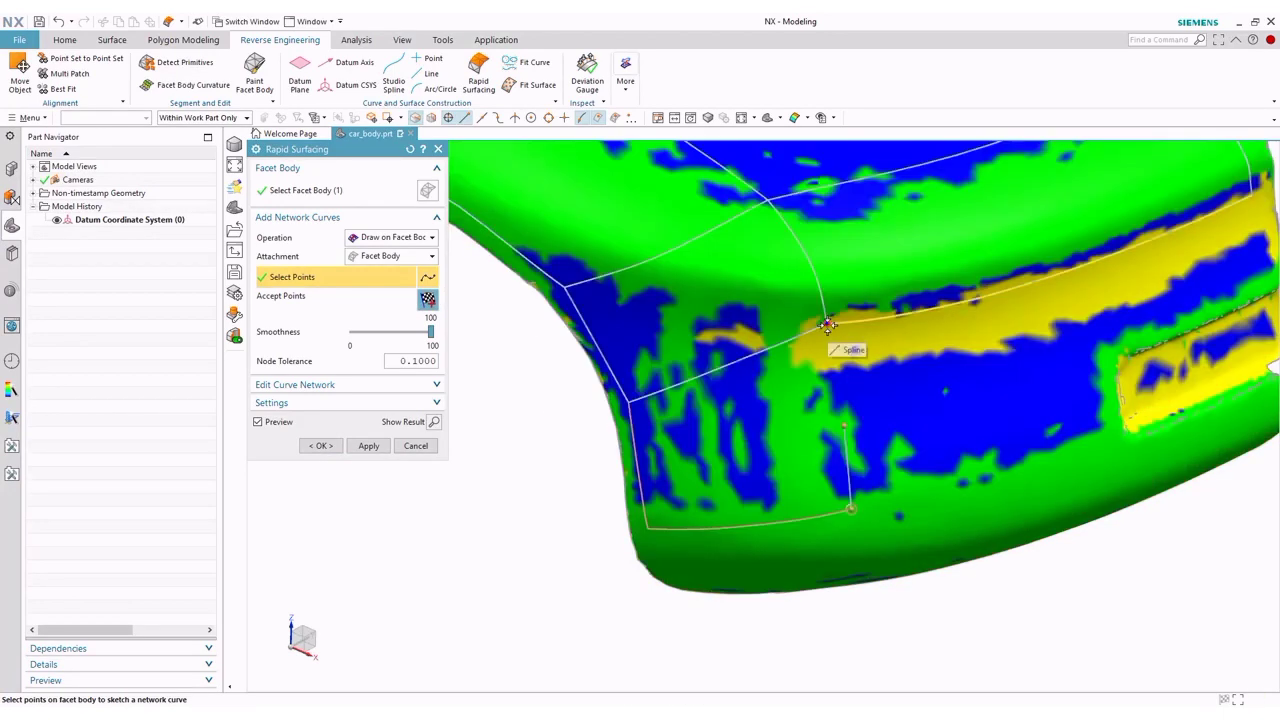
left_click(826, 323)
middle_click(818, 345)
Add a curve down across the bumper front and finish the Rapid Surfacing patches.
middle_click_drag(843, 416, 949, 357)
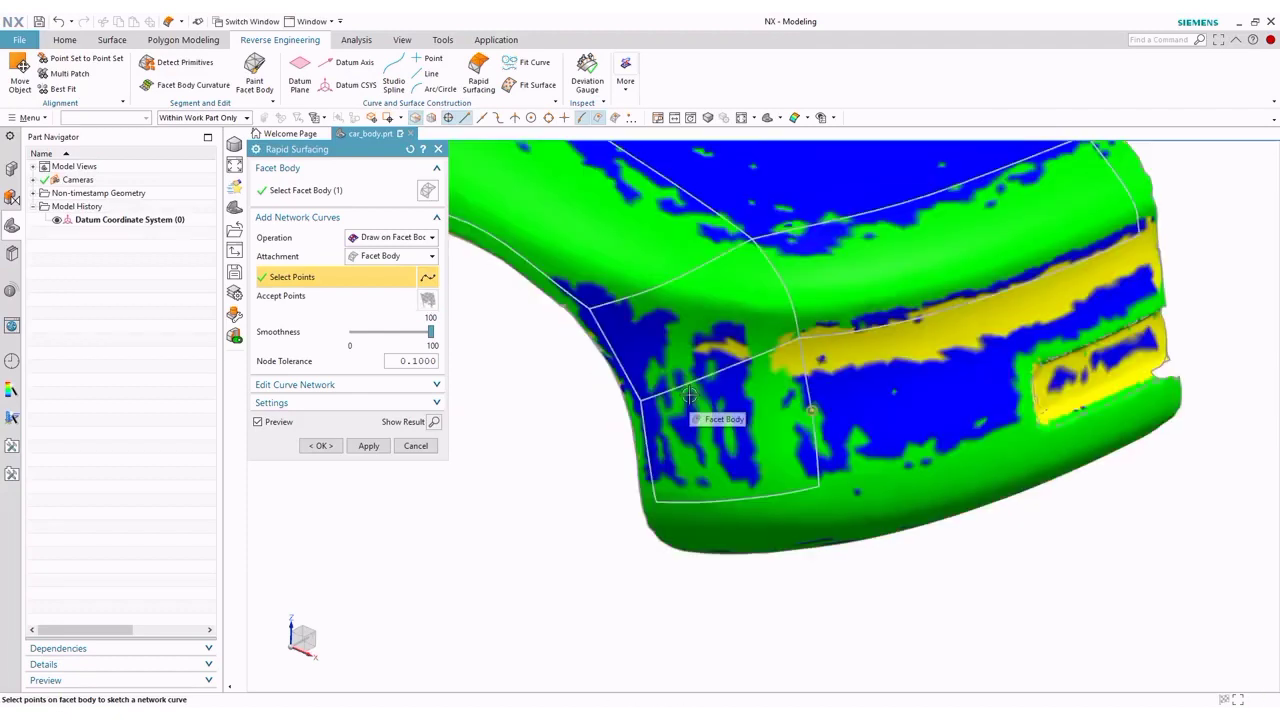
left_click(960, 358)
middle_click(744, 318)
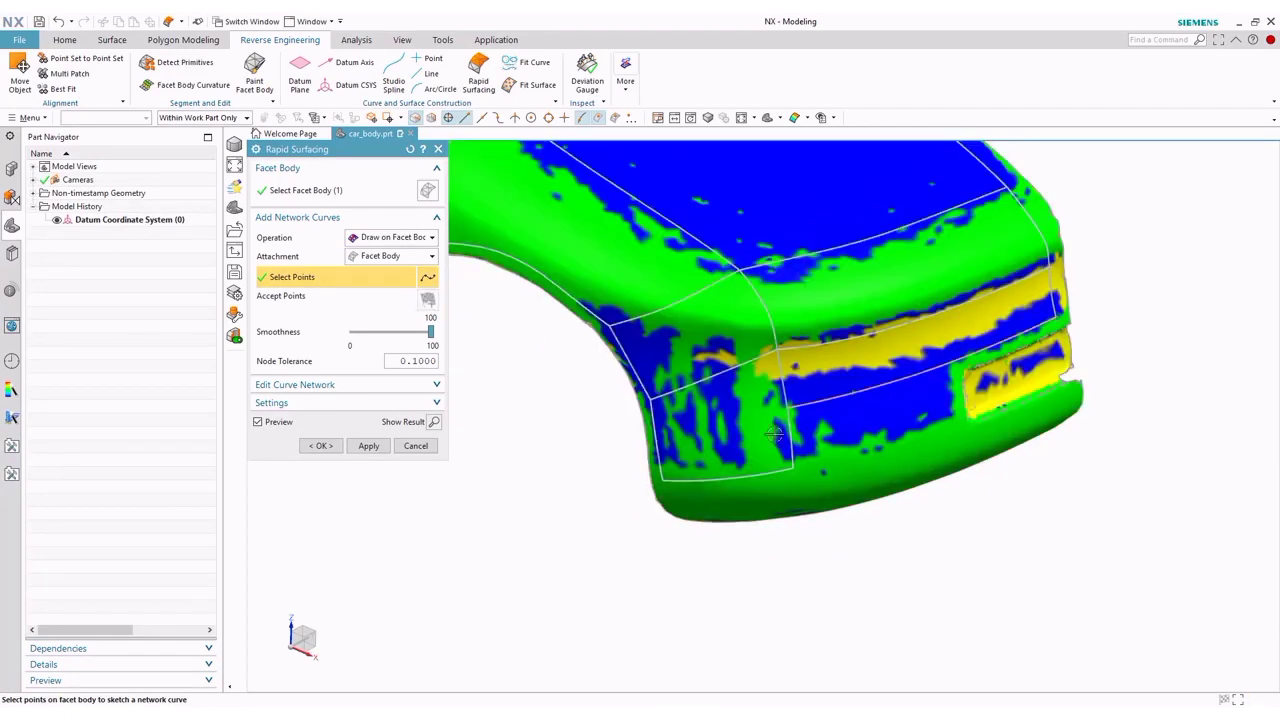
left_click(954, 432)
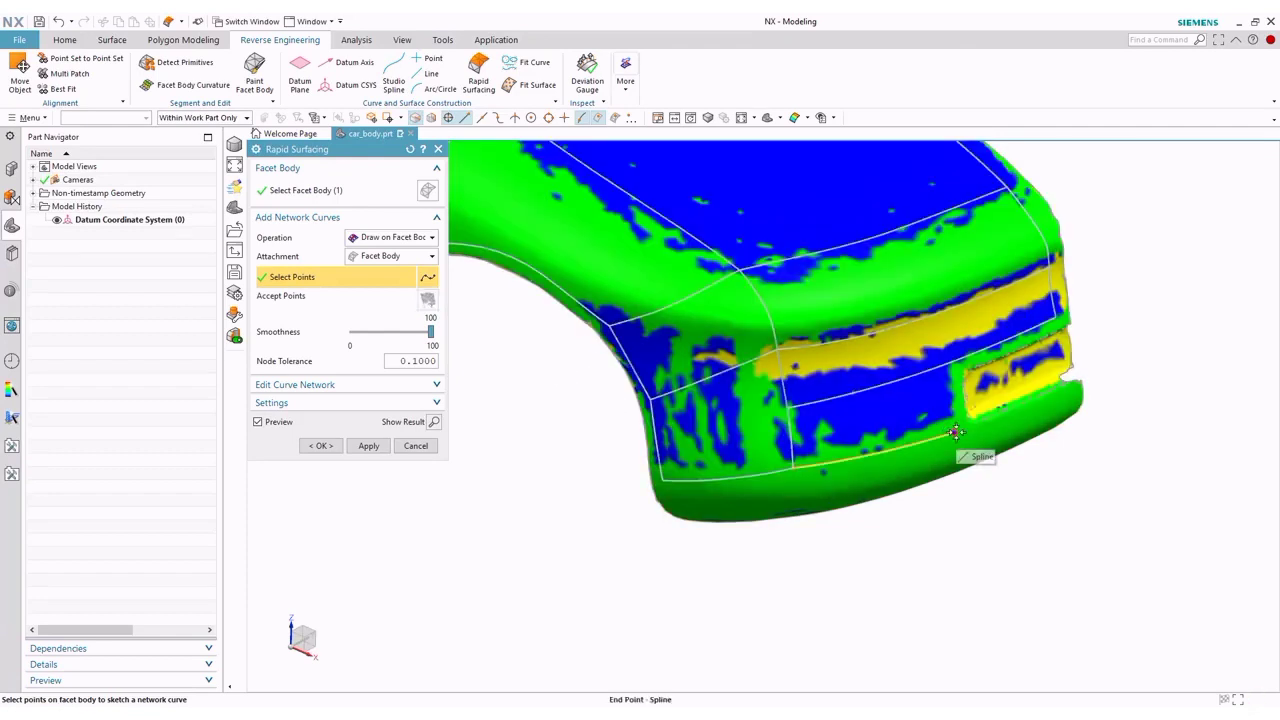
left_click(955, 432)
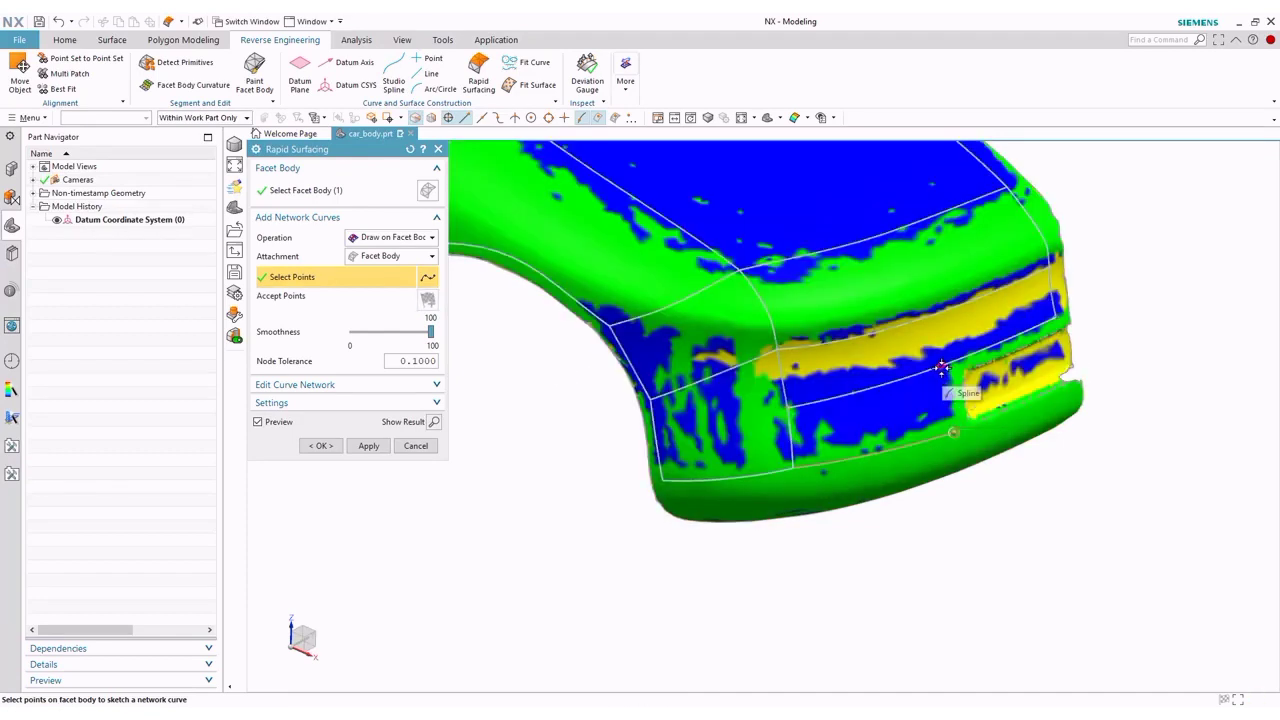
left_click(322, 452)
right_click_drag(667, 537, 614, 453)
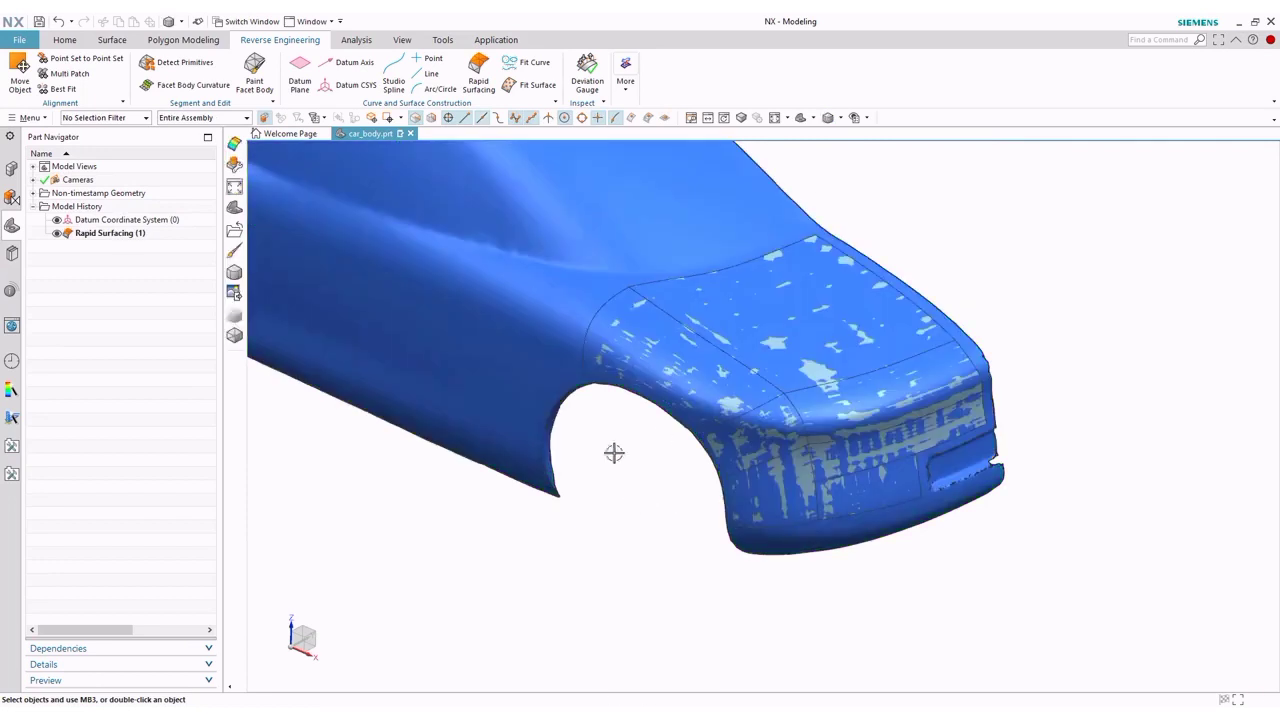
Briefly hide the scanned facet body to inspect the new surfaces, then show it again.
left_click(34, 193)
left_click(57, 206)
mouse_move(897, 477)
middle_mouse_down()
mouse_move(895, 455)
mouse_move(840, 450)
middle_mouse_up()
left_click(57, 206)
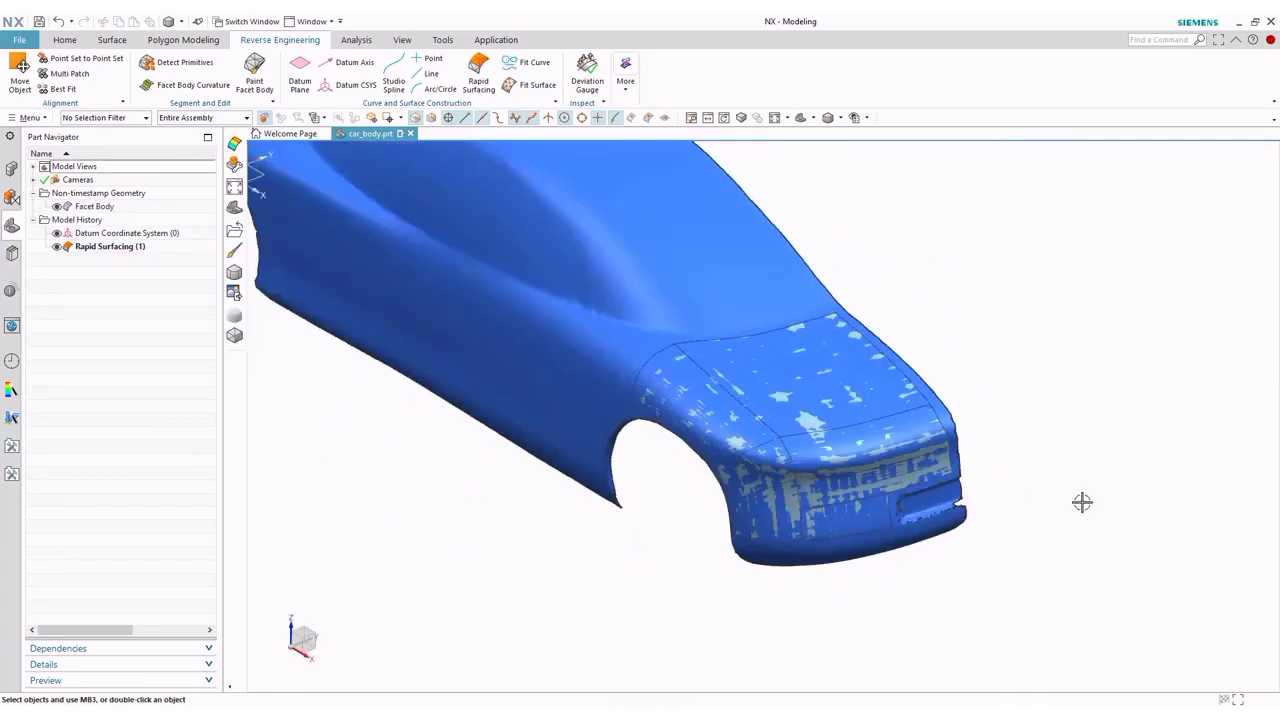
Run a Deviation Gauge of the new front surfaces against the scanned Facet Body, outer tolerance at maximum deviation.
left_click(588, 82)
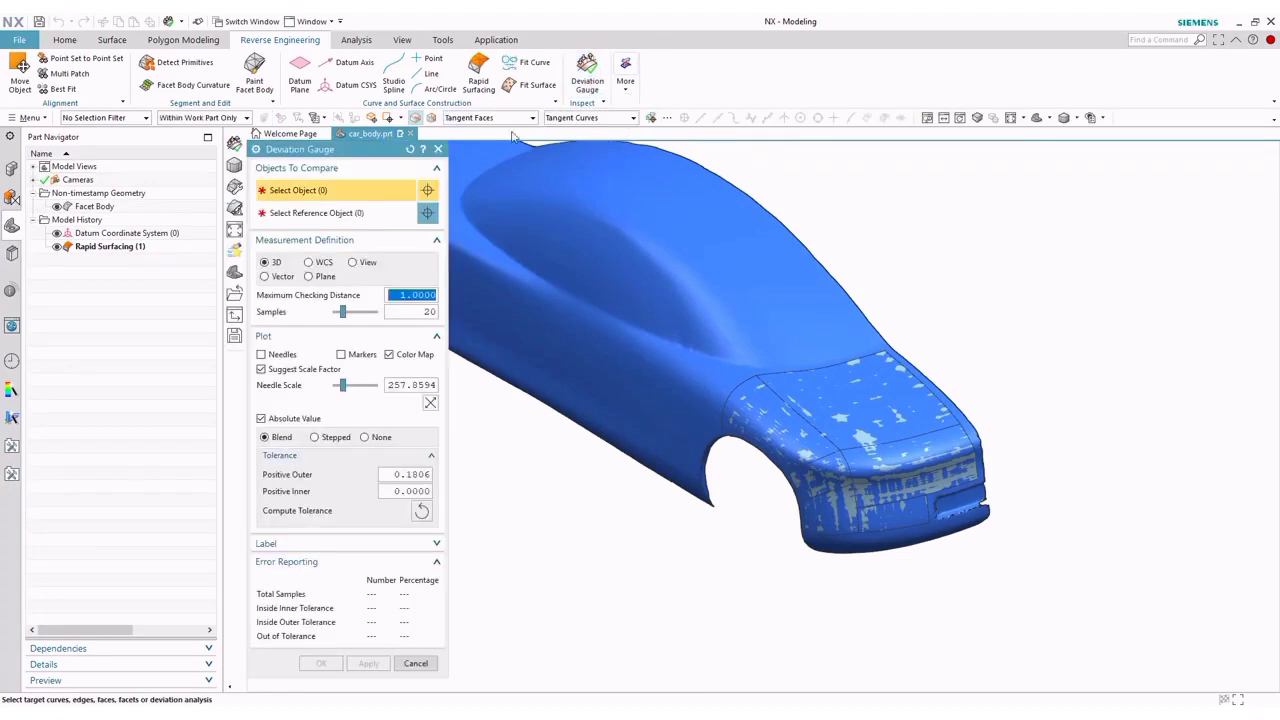
left_click_drag(1051, 337, 671, 549)
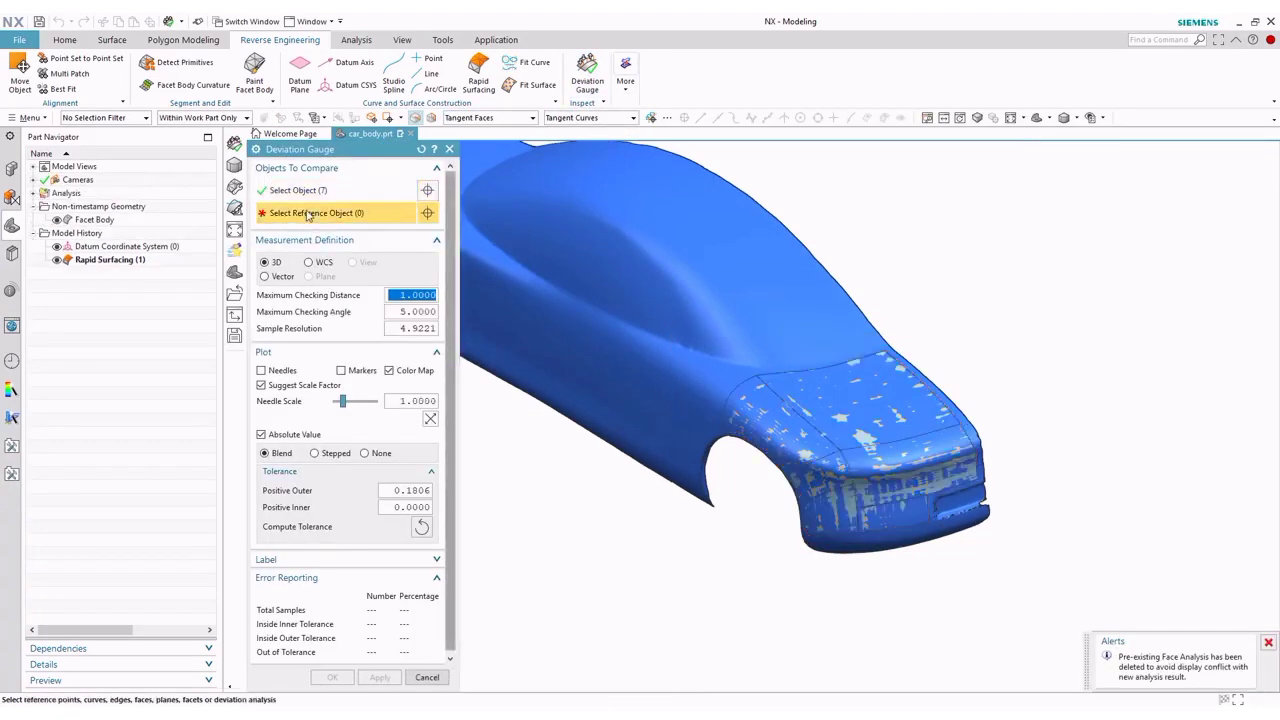
left_click(701, 333)
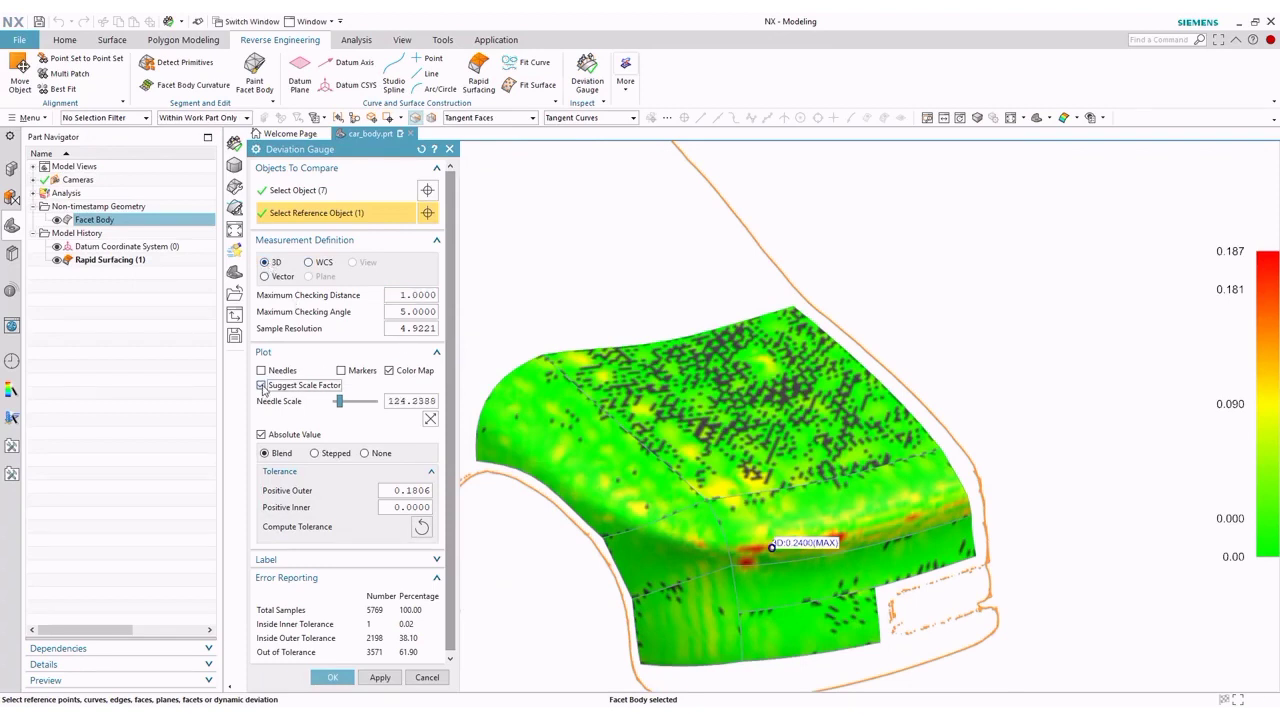
left_click(423, 529)
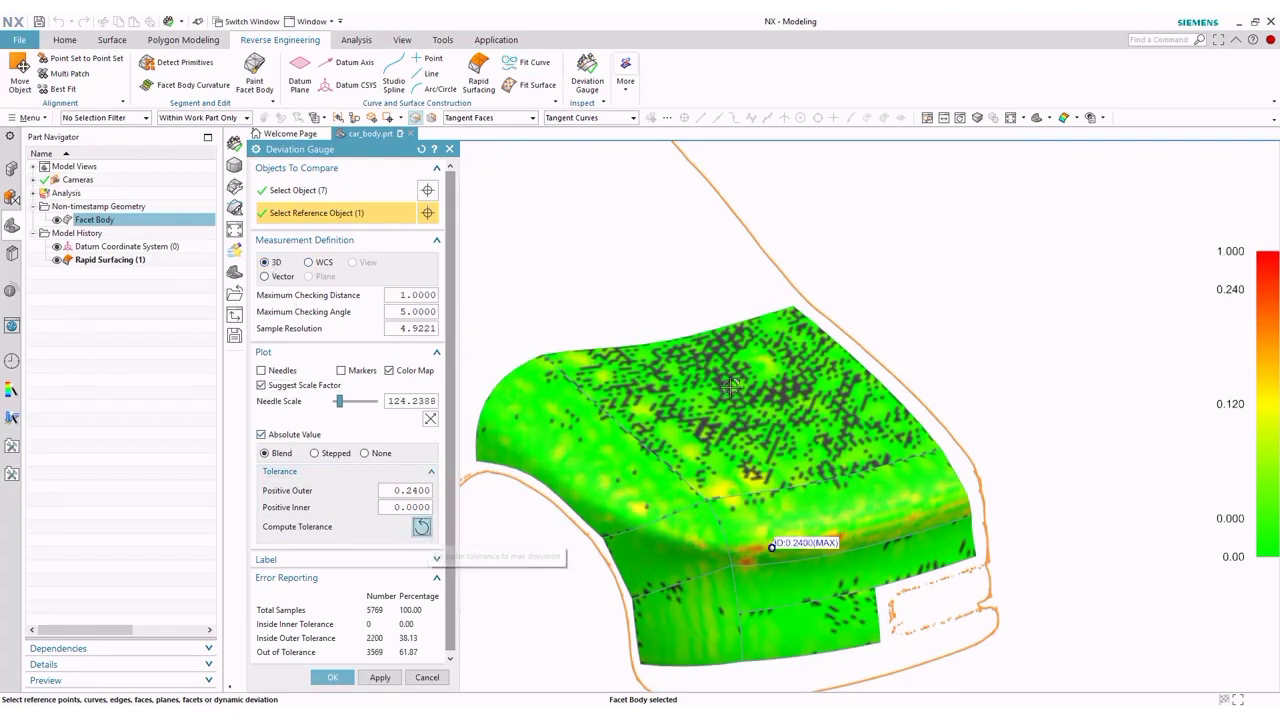
Set Sample Resolution to 9 and accept the colour map with 0.2400 maximum deviation.
middle_click_drag(732, 387, 795, 383)
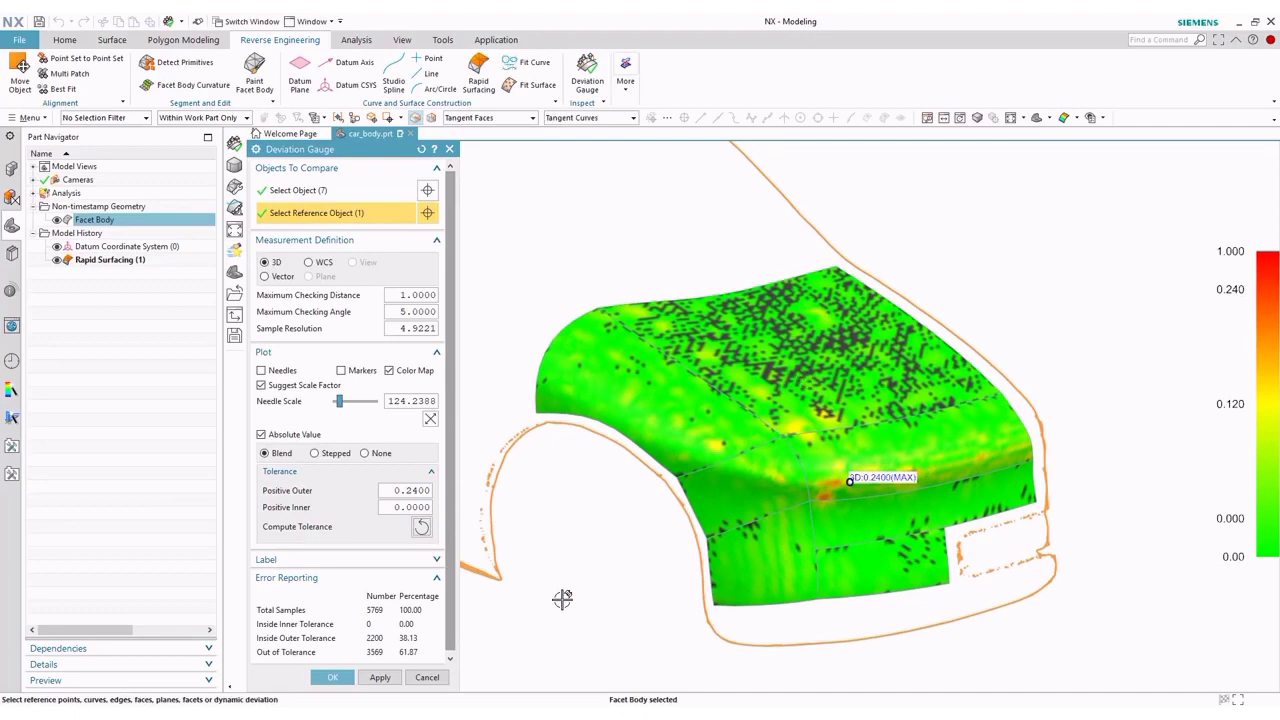
scroll(450, 520, "down", 1)
type("5")
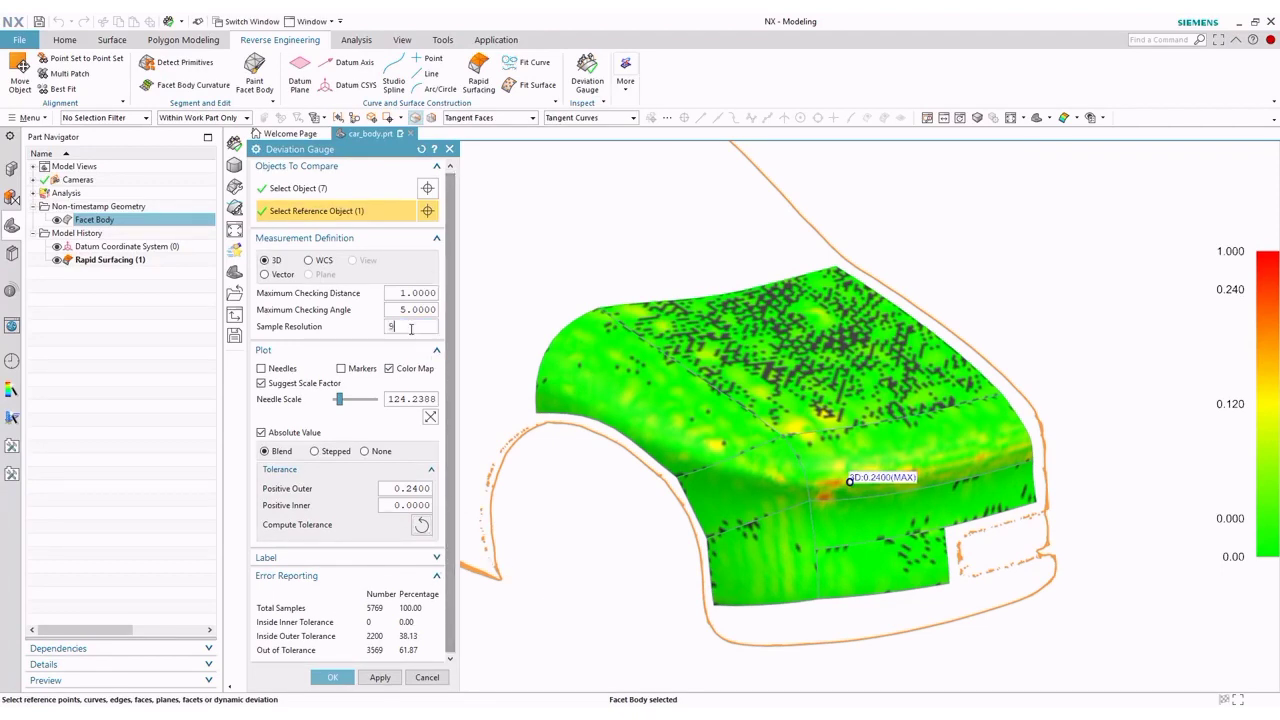
key("Return")
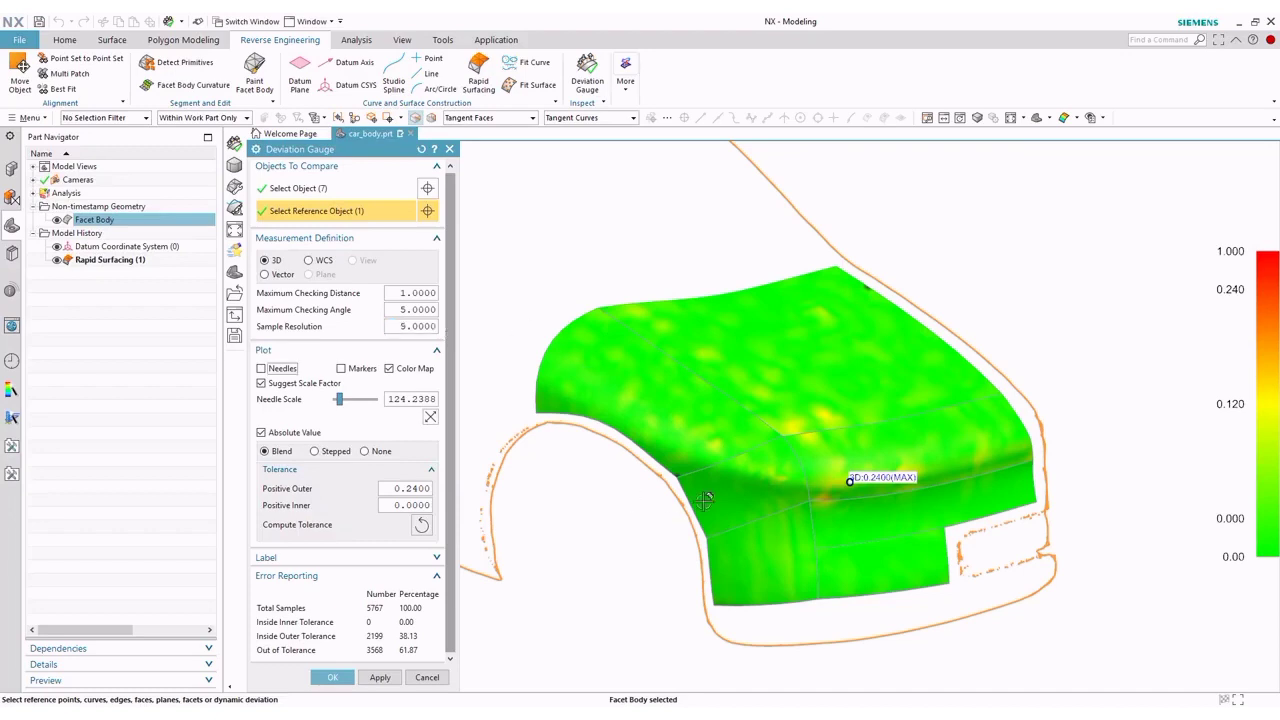
scroll(770, 513, "up", 2)
scroll(781, 474, "down", 3)
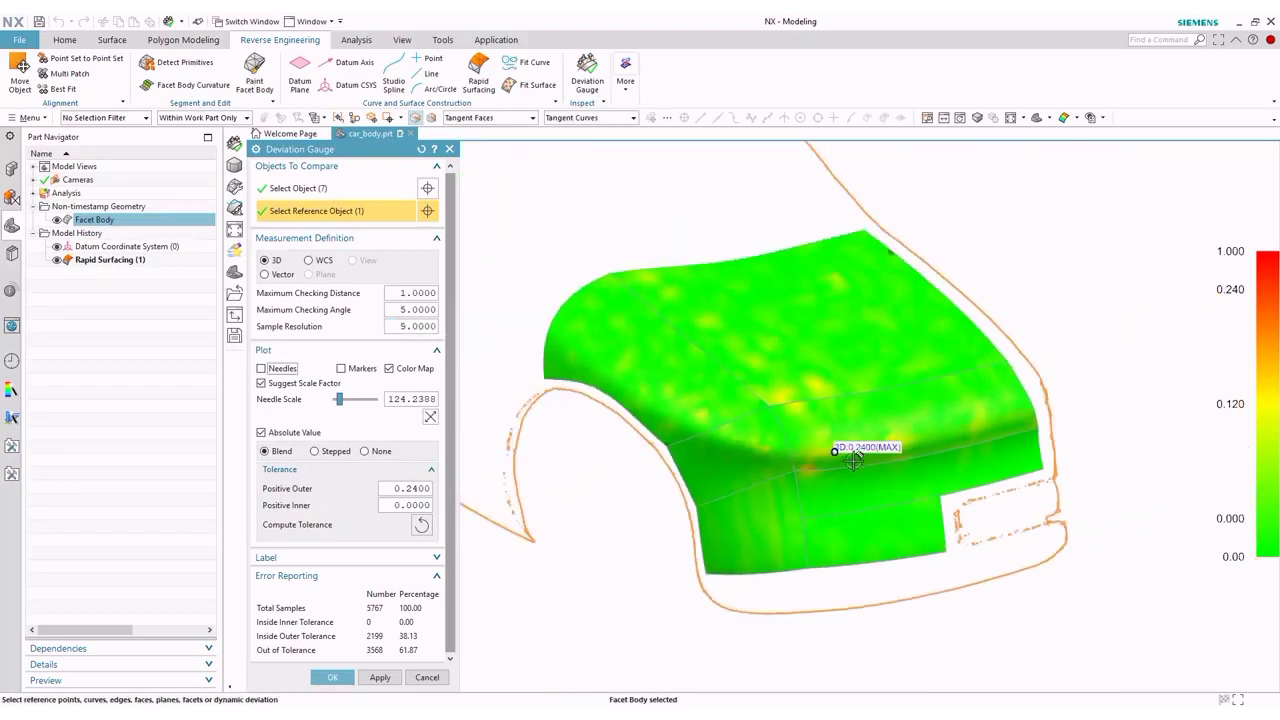
left_click(332, 677)
scroll(543, 589, "down", 2)
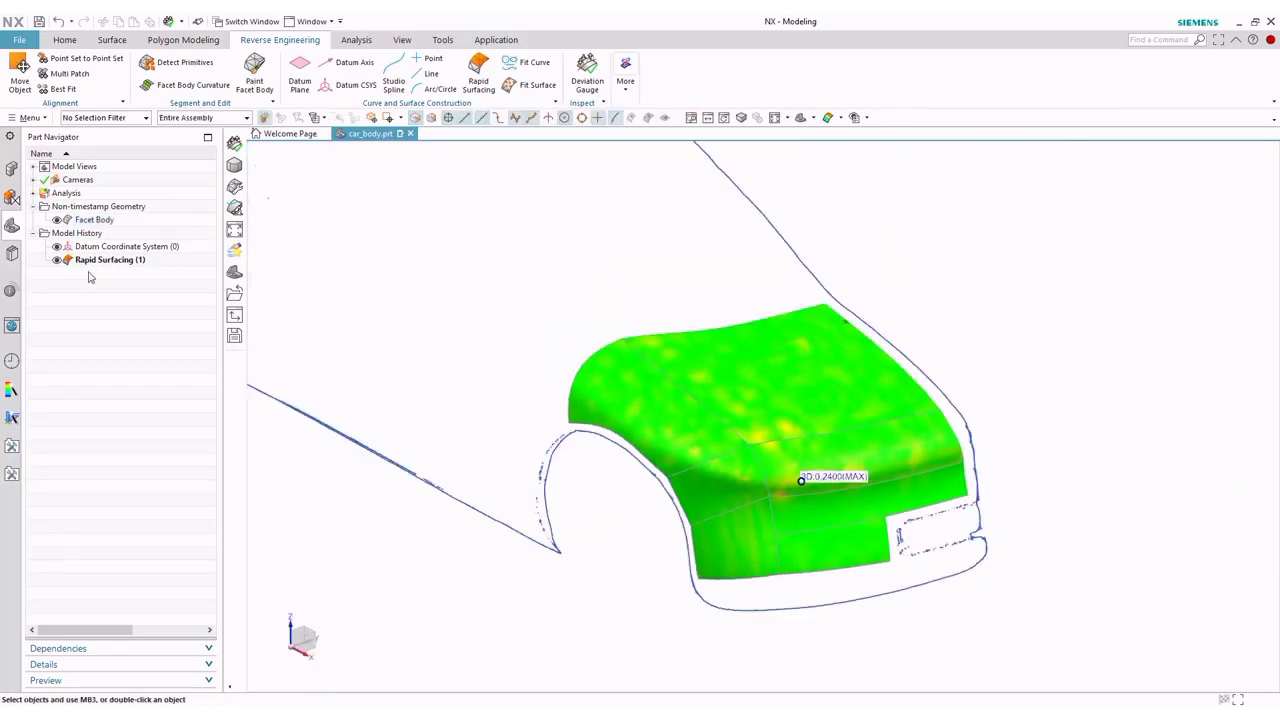
Hide the scanned Facet Body in the Part Navigator and recentre the patch.
left_click(33, 193)
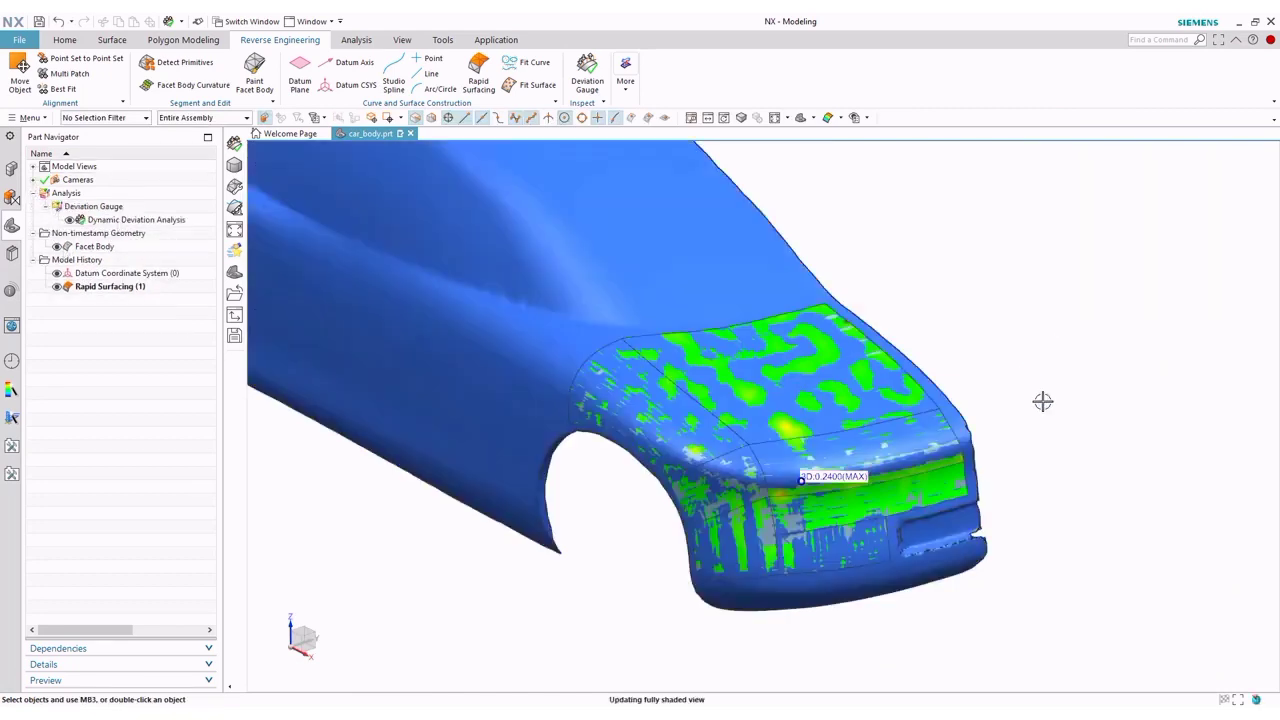
left_click(57, 247)
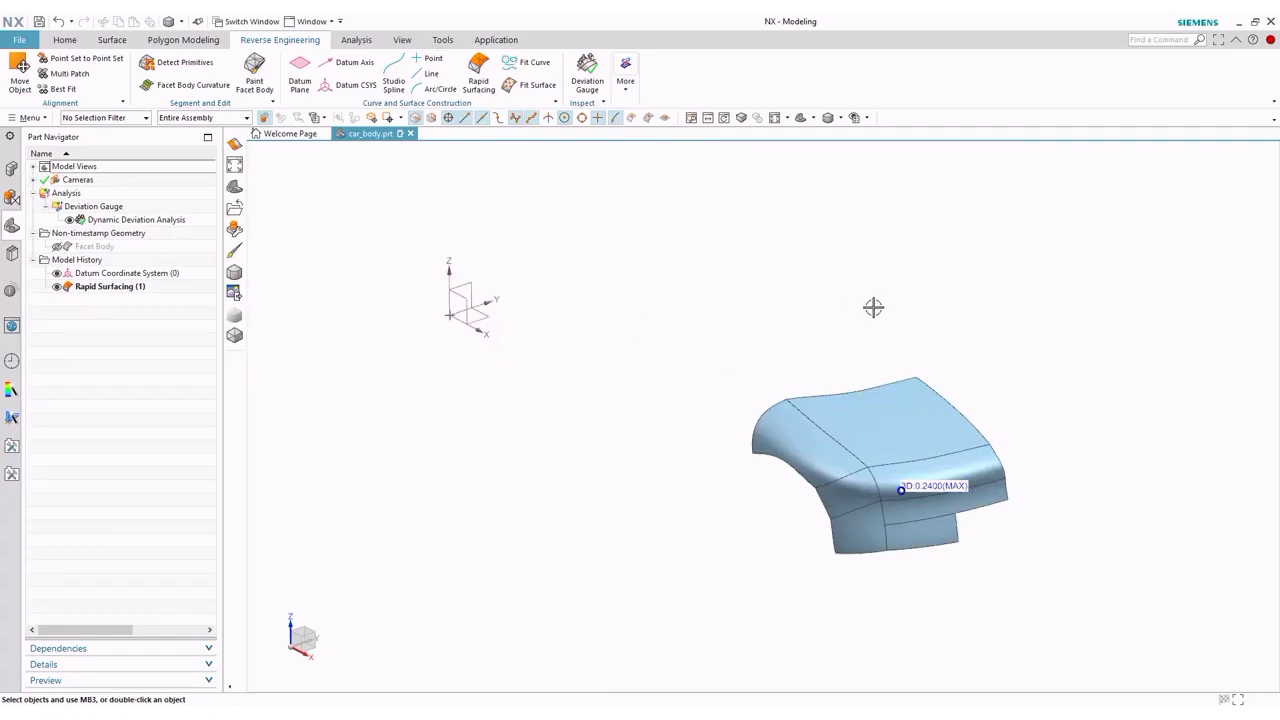
middle_click_drag(873, 307, 706, 343, "shift")
Extend three edges of the surface patch with Extend Sheet, offset 15 mm.
left_click(114, 42)
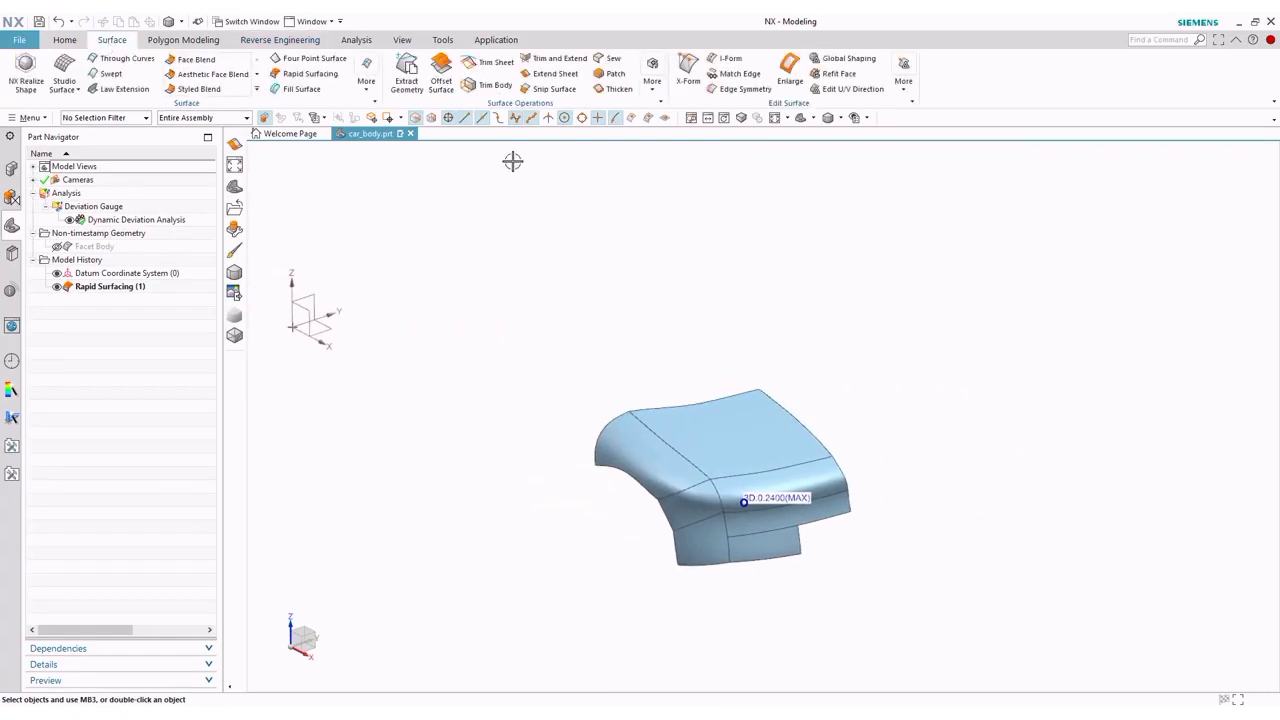
left_click(551, 75)
scroll(880, 434, "down", 5)
left_click(680, 392)
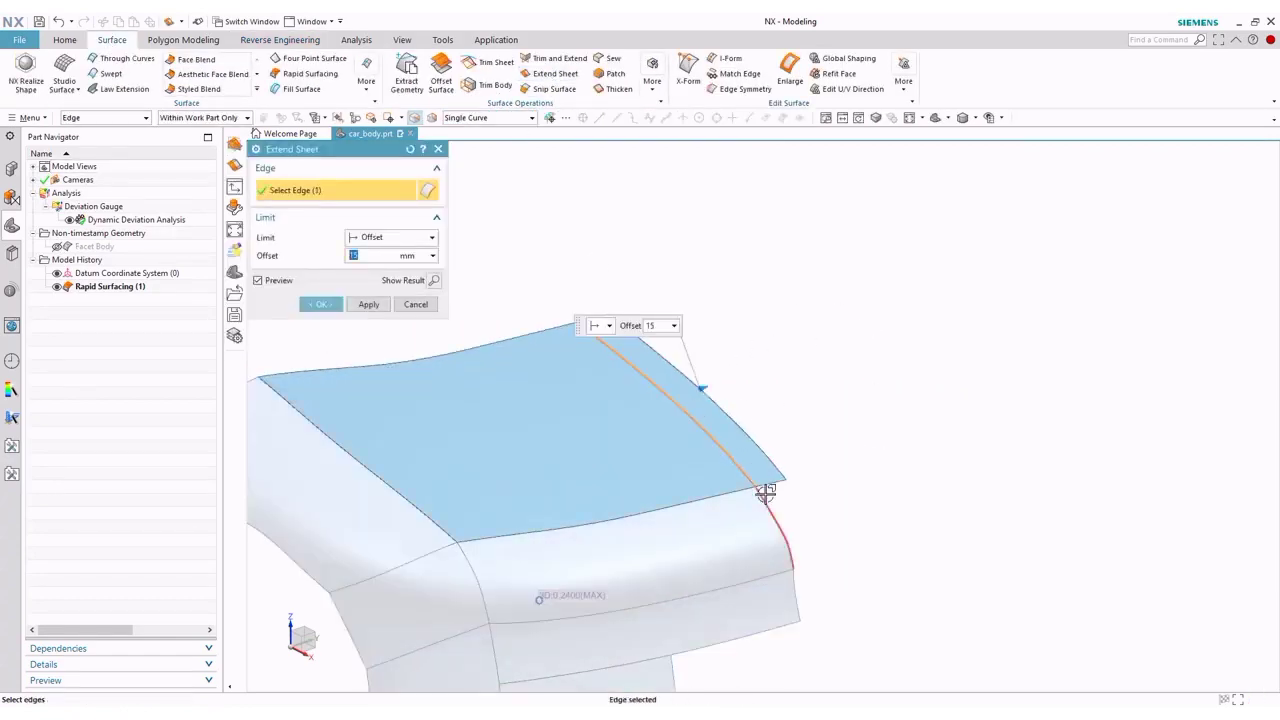
left_click(797, 586)
left_click(797, 586)
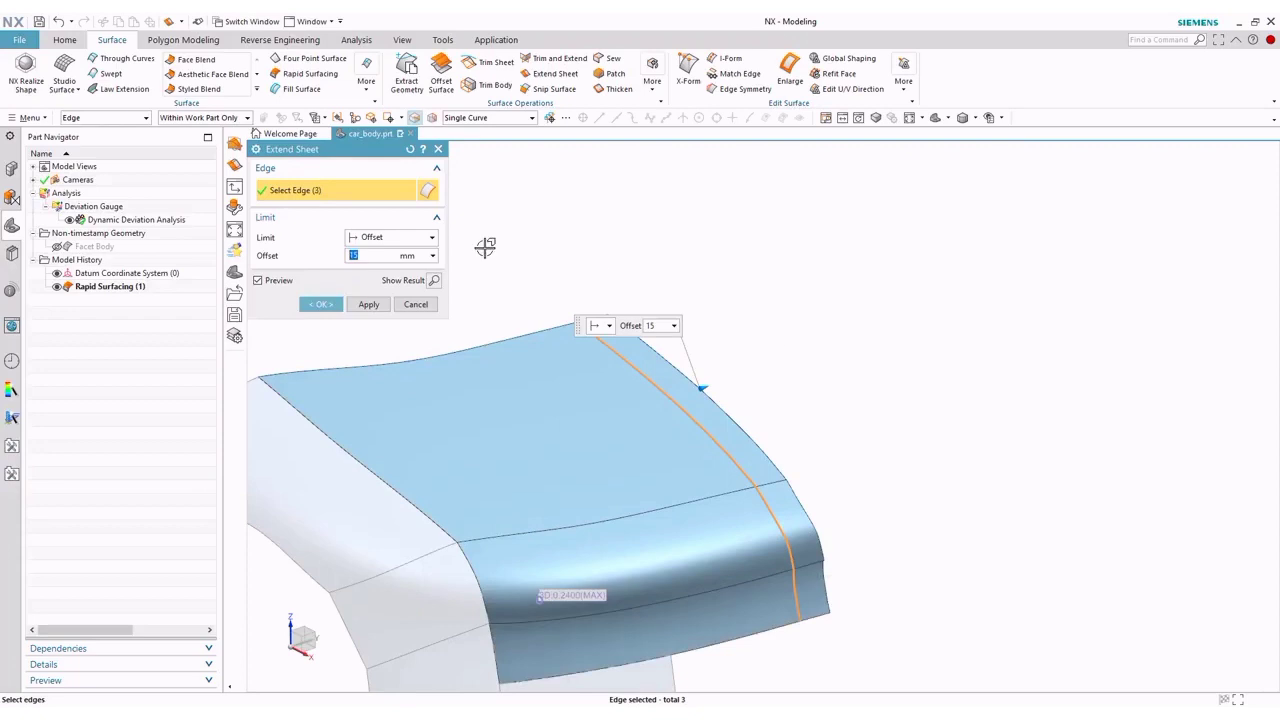
left_click(324, 306)
scroll(1000, 344, "down", 3)
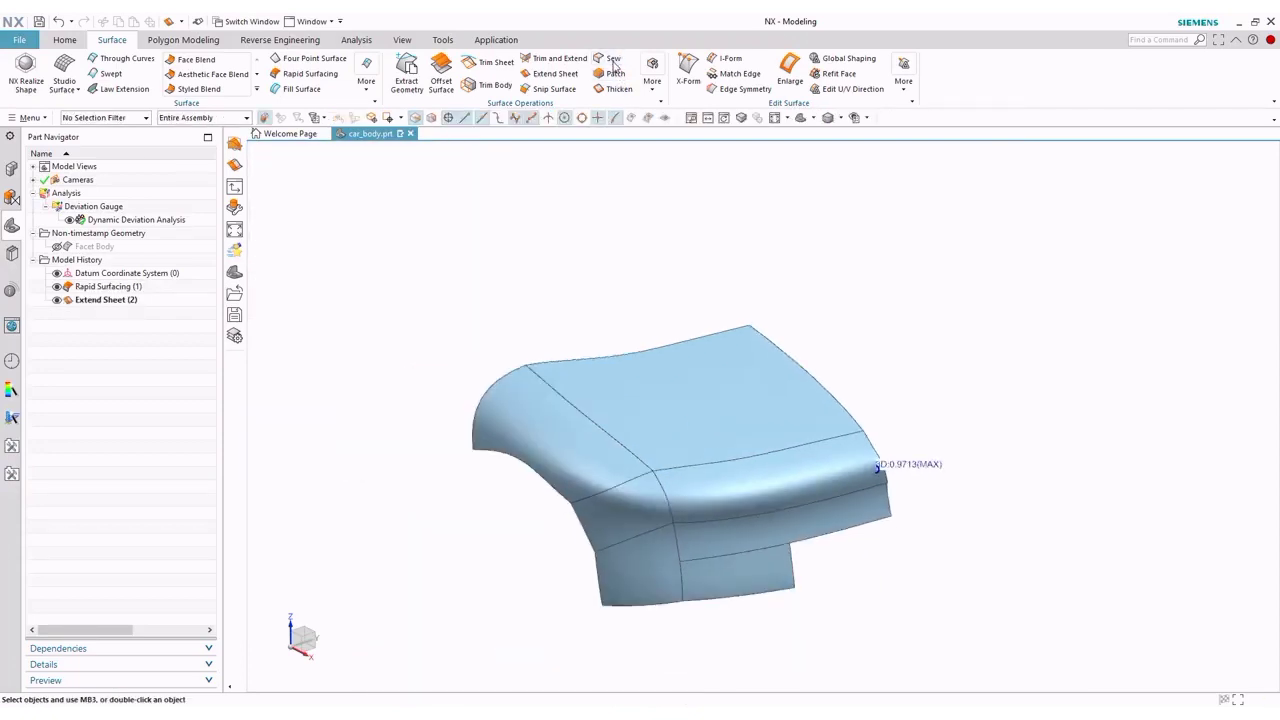
Sew the target sheet and the remaining sheets together into one body.
left_click(613, 60)
left_click(690, 390)
left_click_drag(1008, 292, 423, 629)
left_click(322, 340)
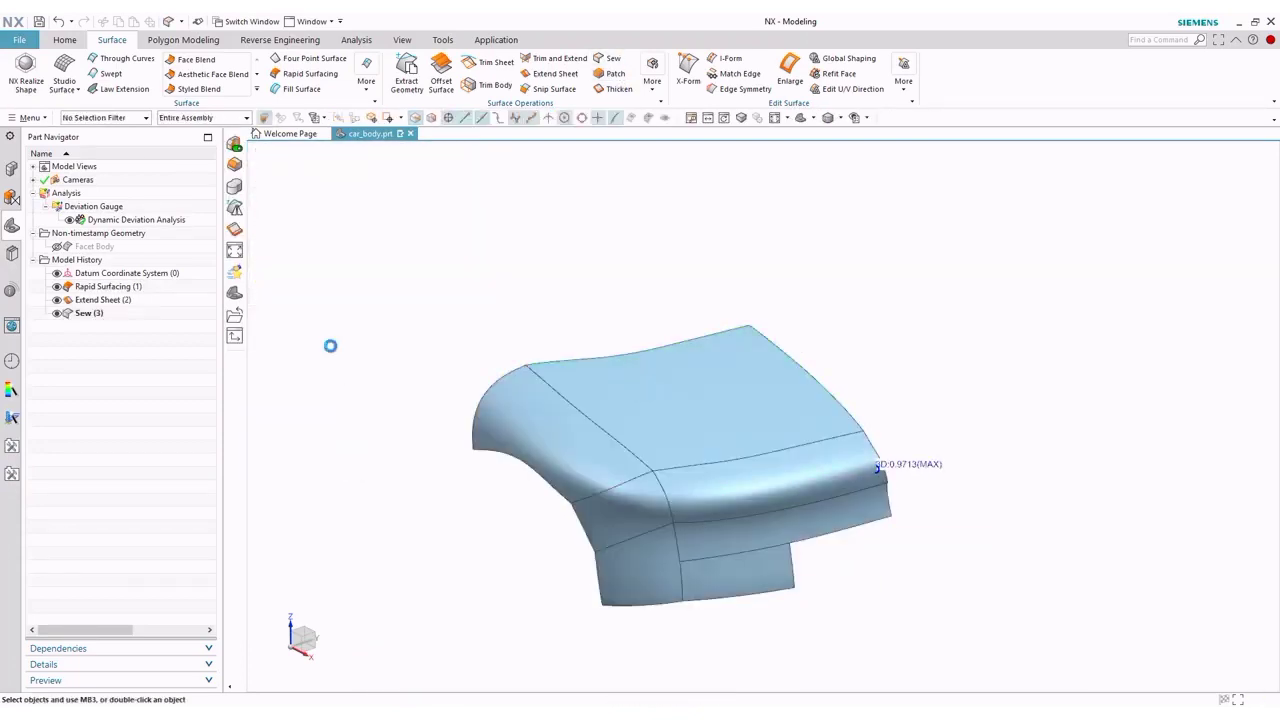
scroll(497, 511, "down", 2)
scroll(497, 511, "down", 1)
mouse_move(728, 408)
middle_mouse_down()
mouse_move(700, 411)
mouse_move(639, 304)
middle_mouse_up()
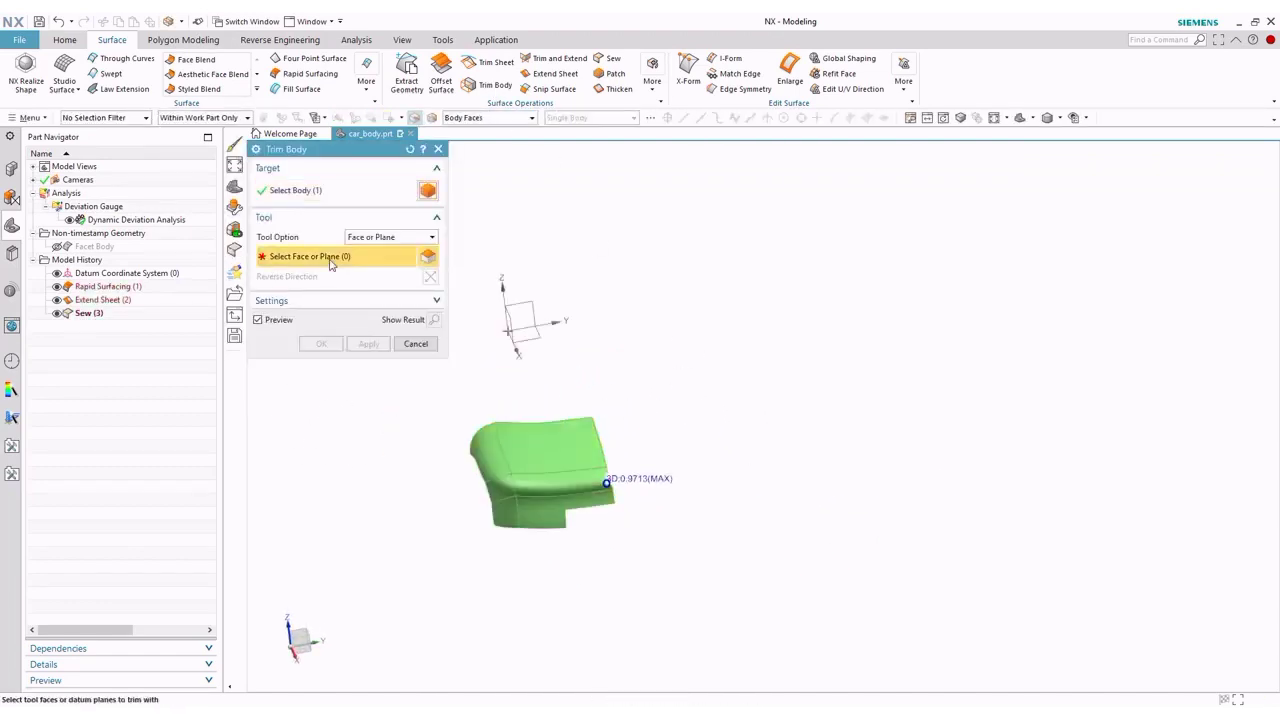
Trim the sewn body at the XZ datum plane and mirror the sheet across XZ.
left_click(508, 313)
left_click(321, 343)
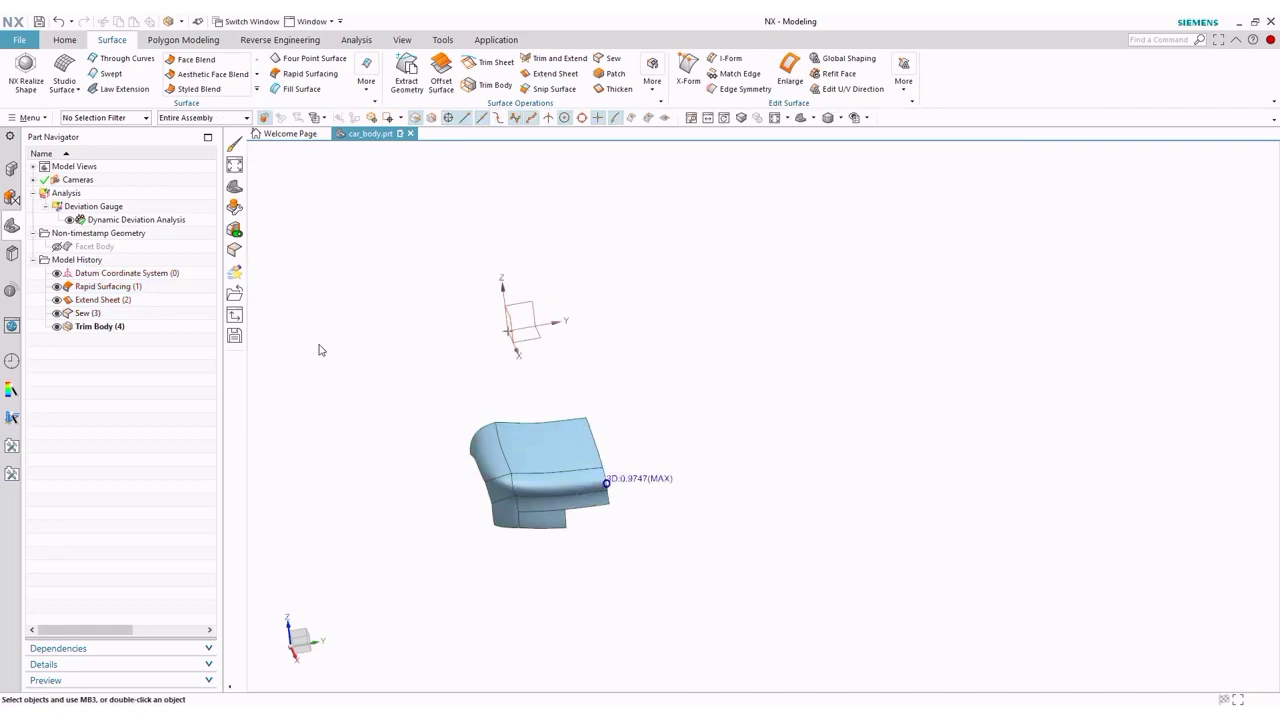
left_click(64, 40)
left_click(383, 80)
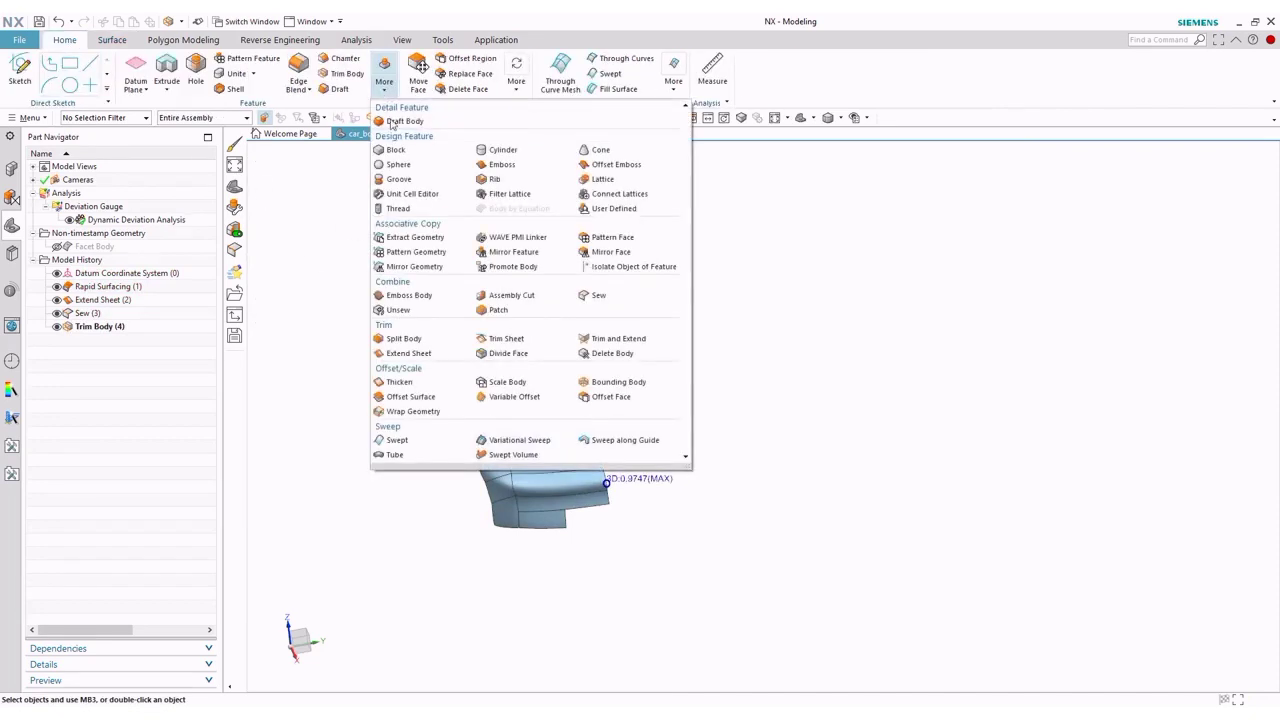
left_click(420, 258)
left_click(540, 470)
left_click(515, 320)
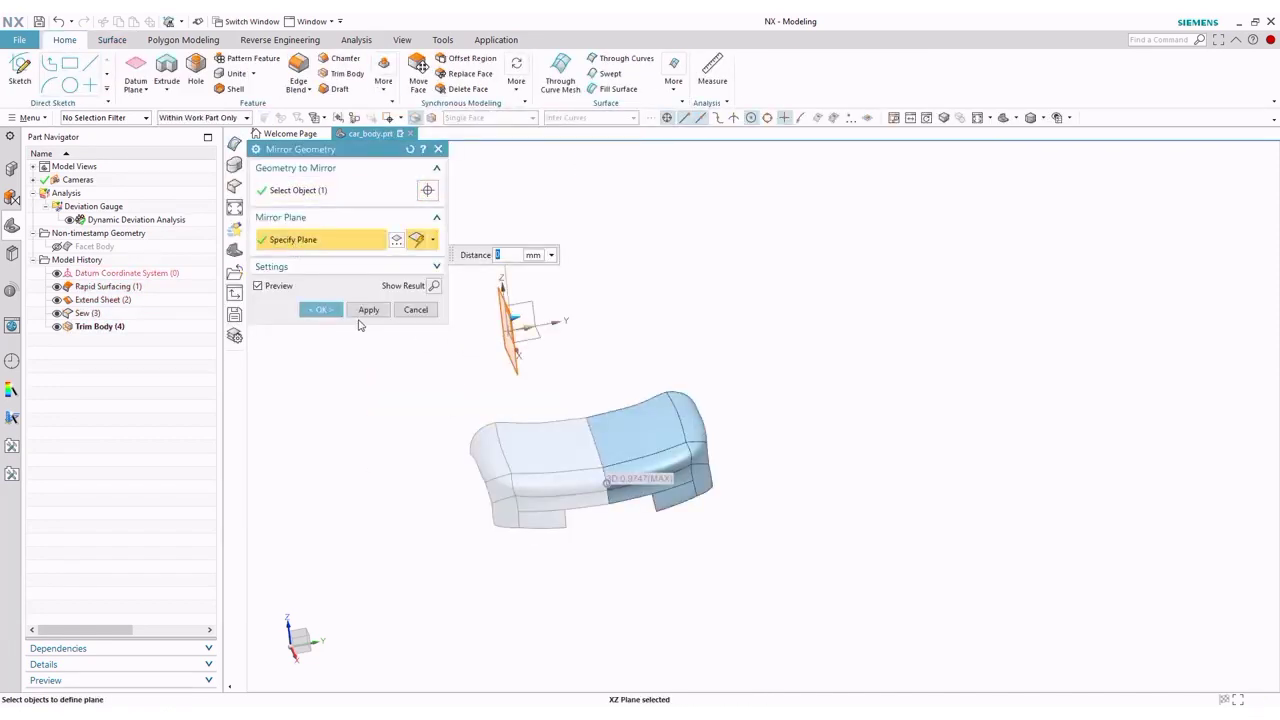
left_click(321, 309)
Thicken all faces of the mirrored panel by 2.5 mm.
middle_click_drag(417, 414, 436, 407)
key("ctrl+f")
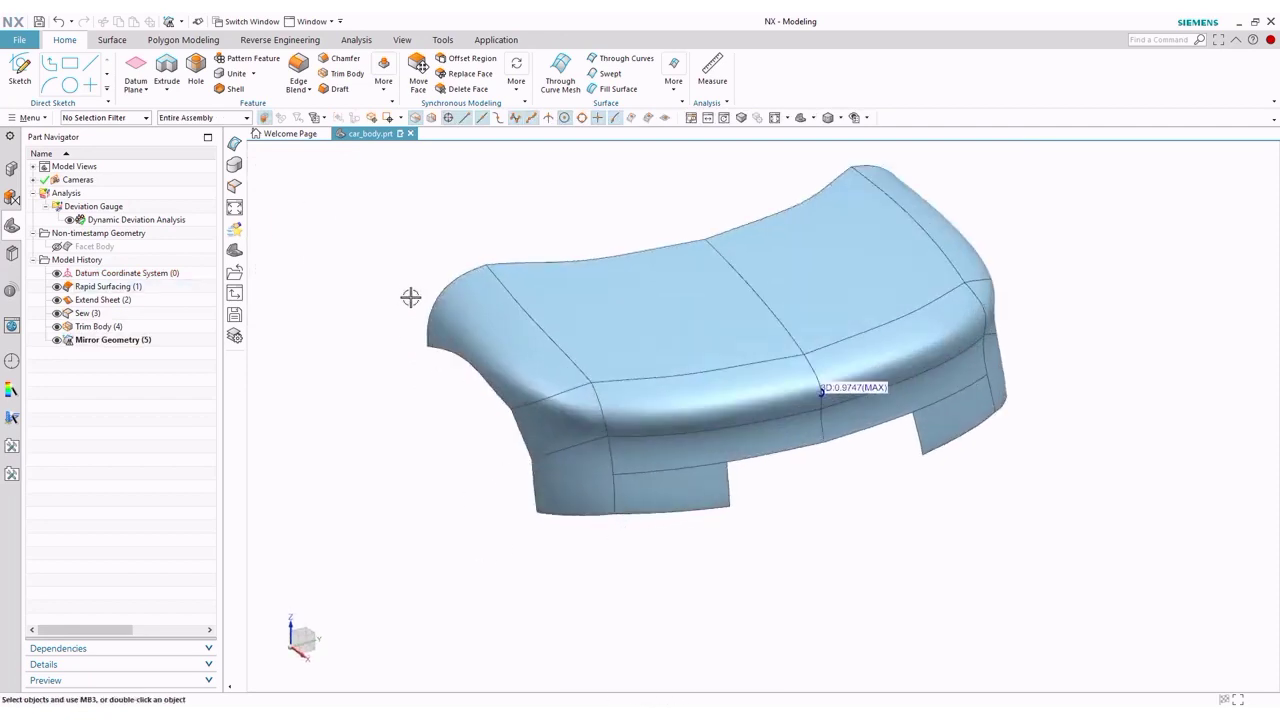
left_click(112, 41)
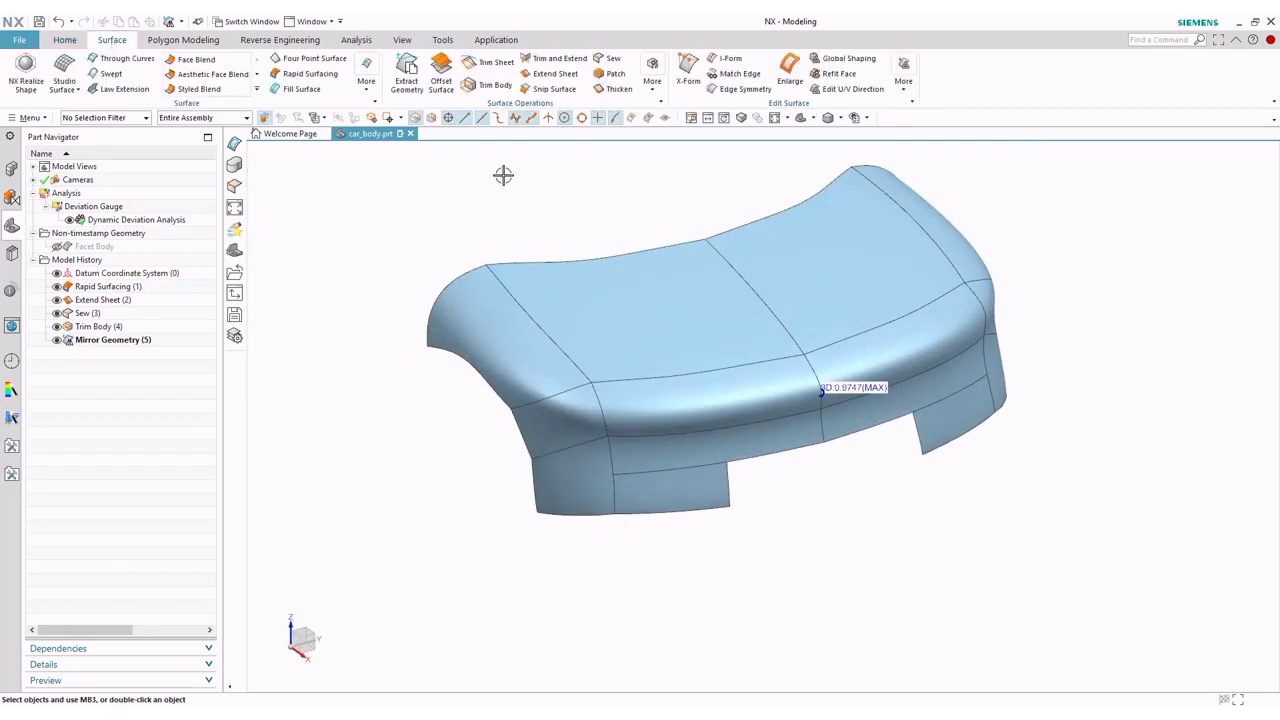
left_click(614, 89)
left_click(657, 349)
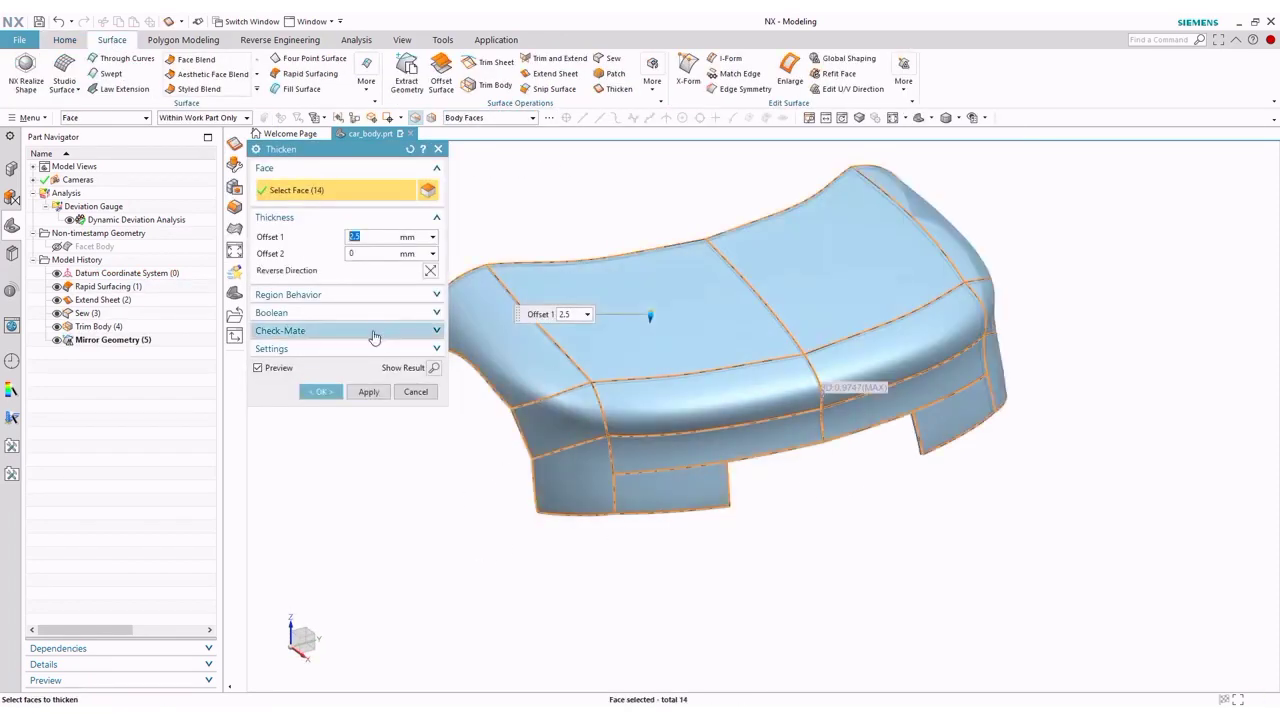
left_click(320, 391)
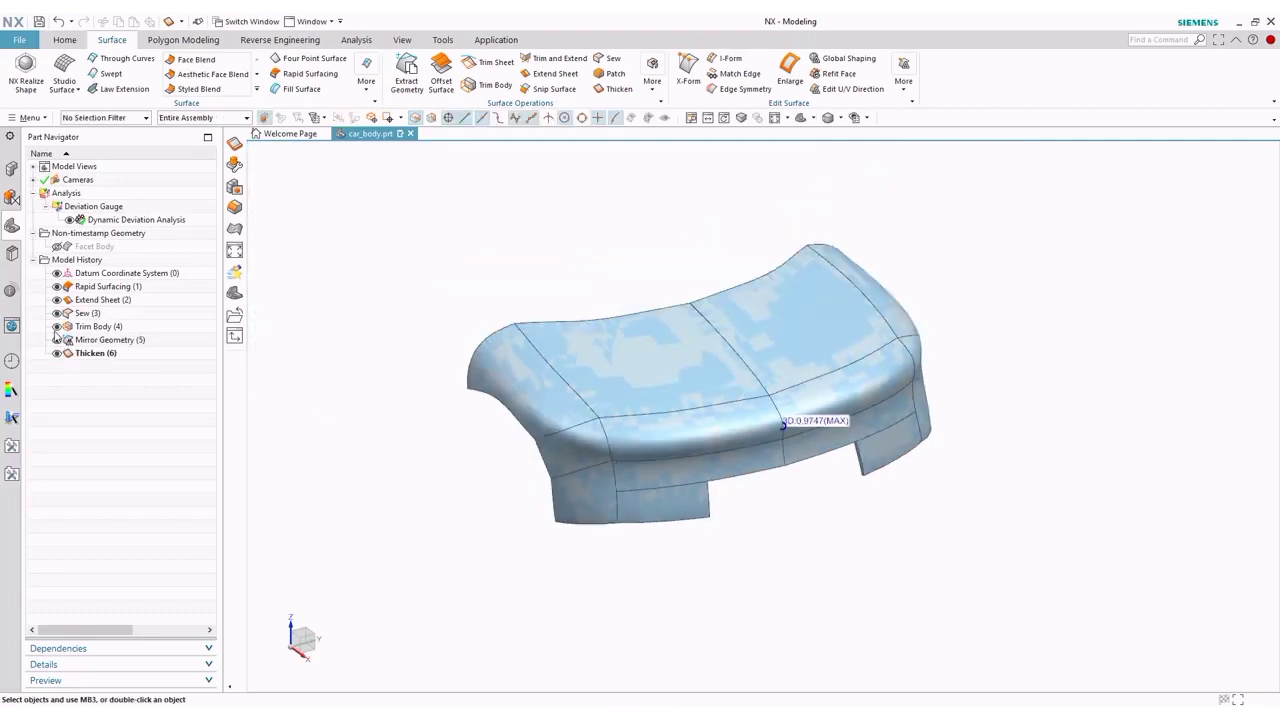
Hide the earlier surfacing features and Mirror Geometry in the Part Navigator.
left_click(57, 286)
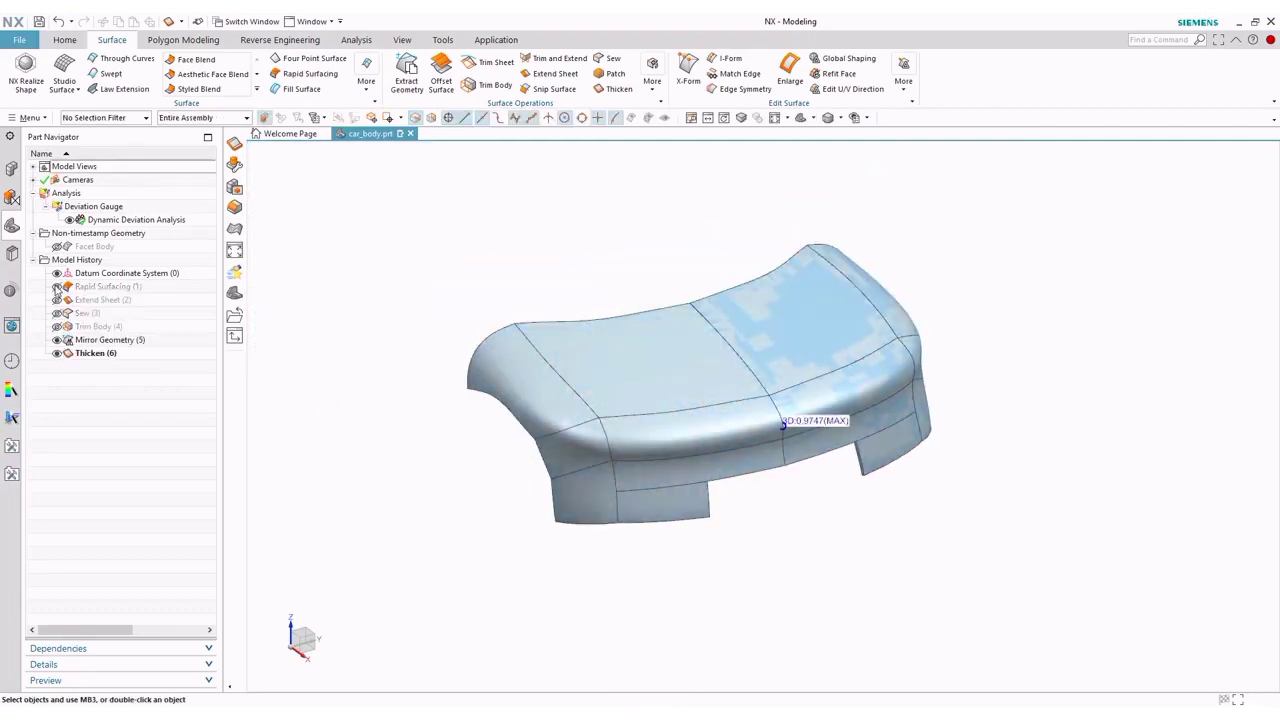
left_click(57, 340)
middle_click_drag(357, 352, 430, 330)
Start a Reflection analysis on all 46 panel faces and preview the red sunset scene image.
left_click(356, 40)
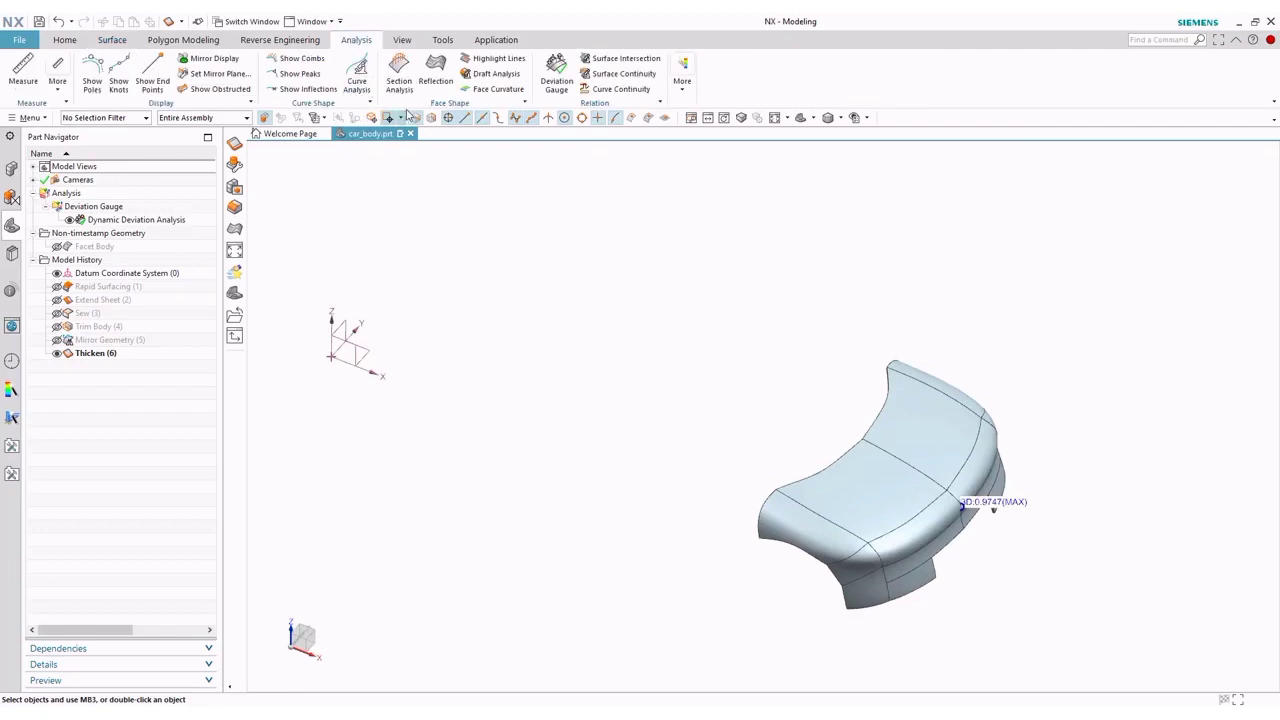
left_click(435, 78)
left_click_drag(686, 286, 1128, 651)
middle_click_drag(1046, 589, 393, 355)
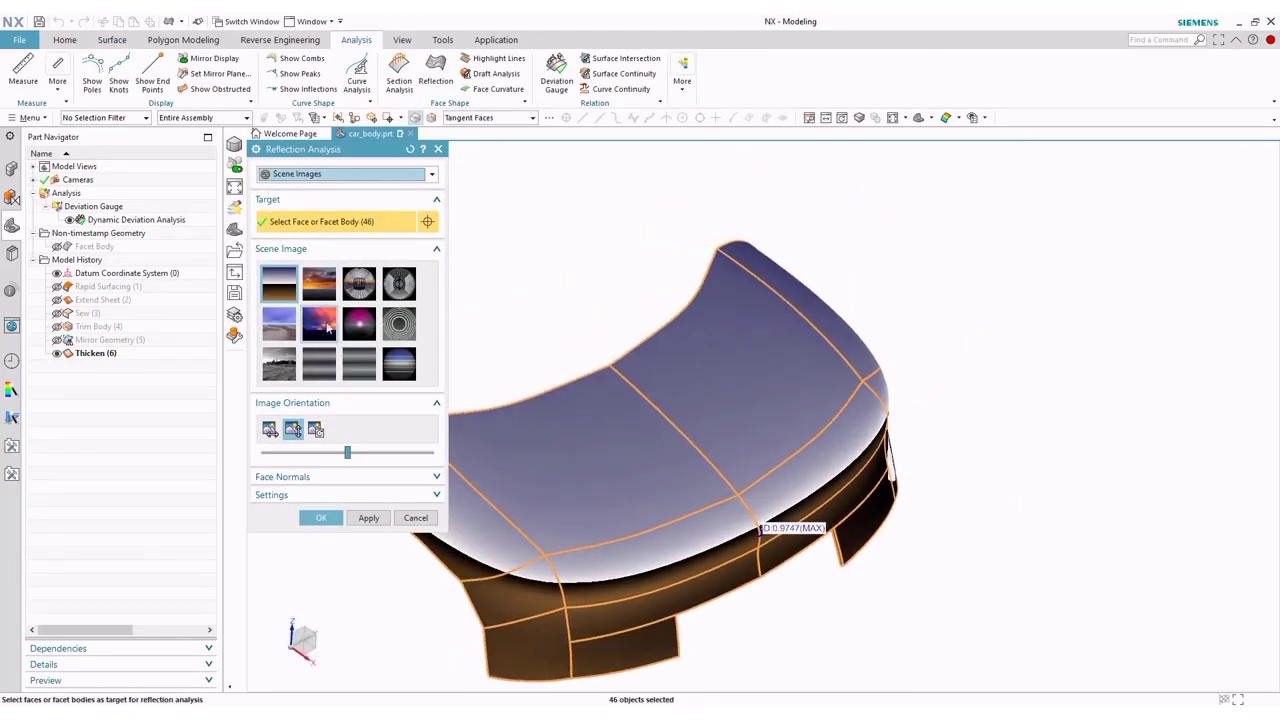
left_click(328, 328)
middle_click_drag(800, 480, 786, 477)
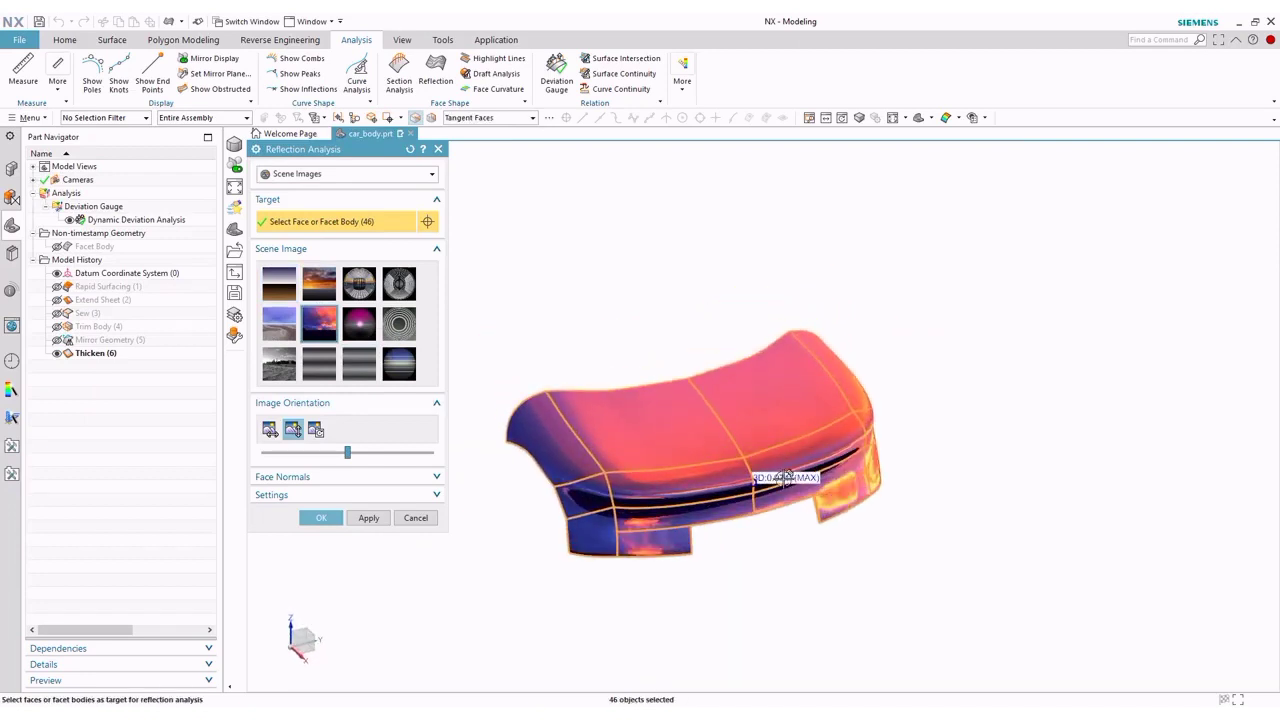
Switch the reflection to Line Images with Vertical orientation and accept the analysis.
left_click(432, 174)
left_click(400, 188)
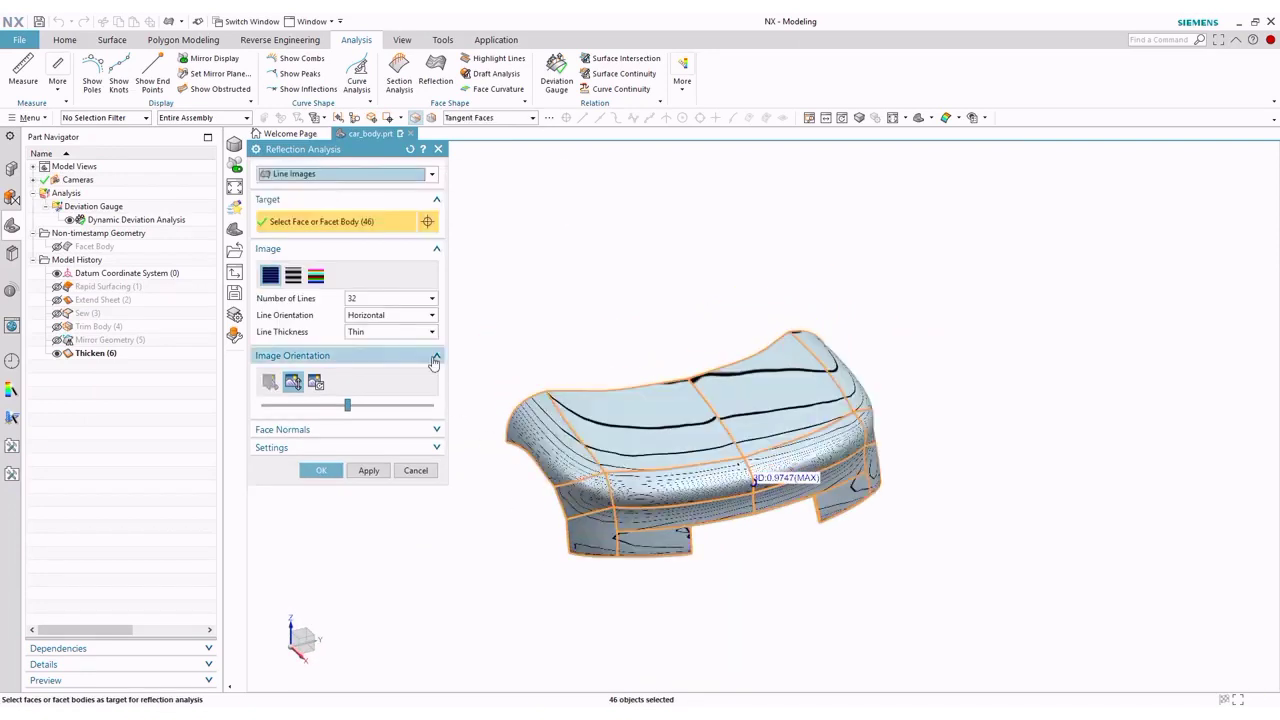
left_click(415, 314)
left_click(385, 343)
mouse_move(620, 430)
middle_mouse_down()
mouse_move(689, 434)
mouse_move(686, 514)
mouse_move(684, 482)
mouse_move(684, 500)
middle_mouse_up()
left_click(321, 470)
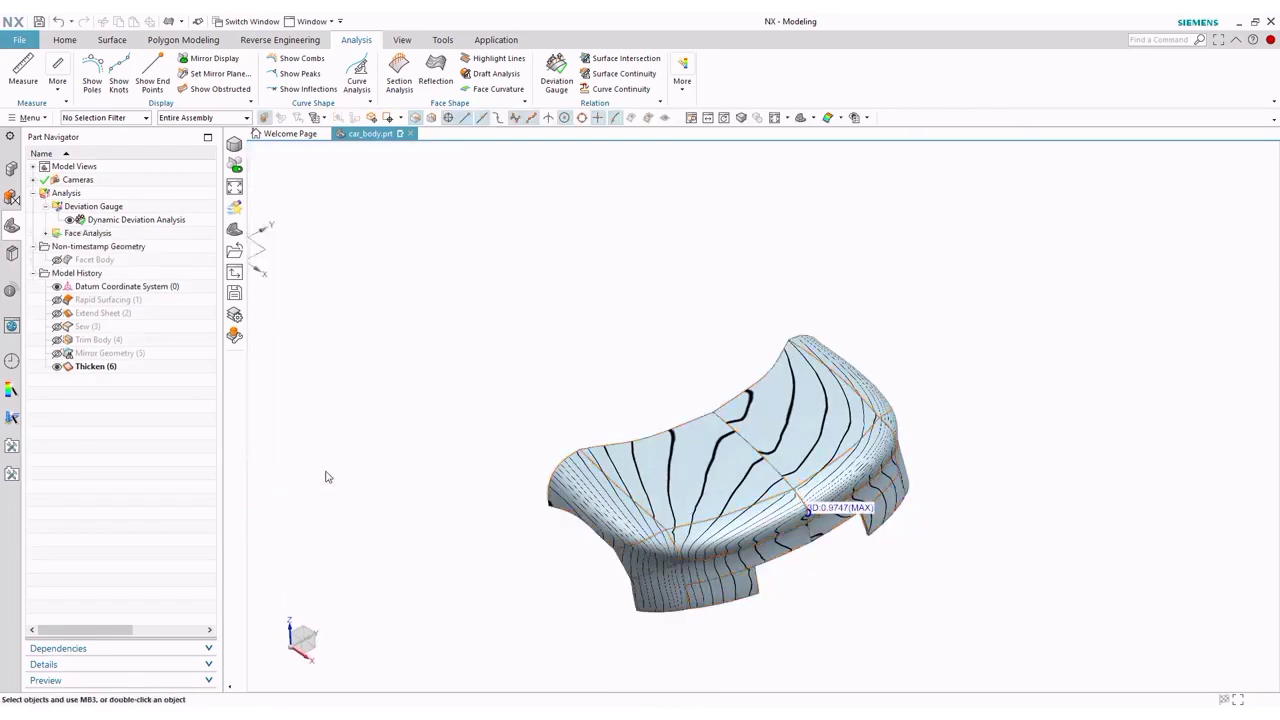
Return the display to plain shading and unhide the scanned Facet Body.
right_click(444, 400)
left_click(444, 392)
left_click(57, 259)
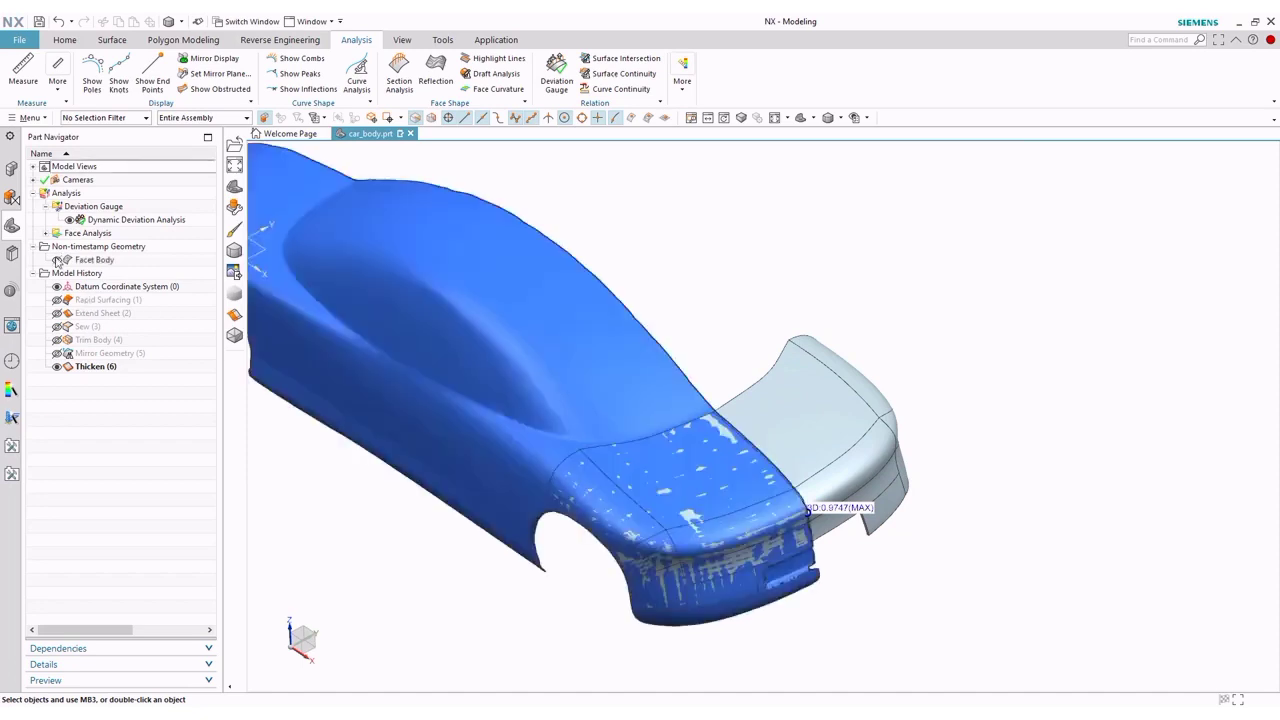